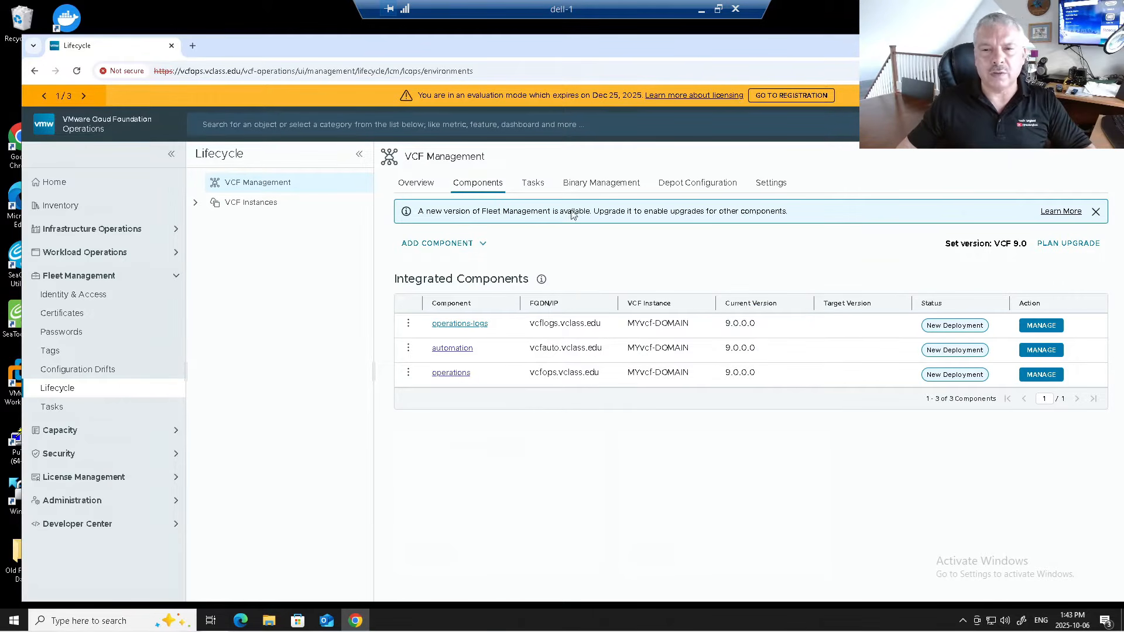
Review the VCF Management depot configuration and list the available patch binaries for VCF 9.0
{"action": "left_click", "coordinate": [697, 184]}
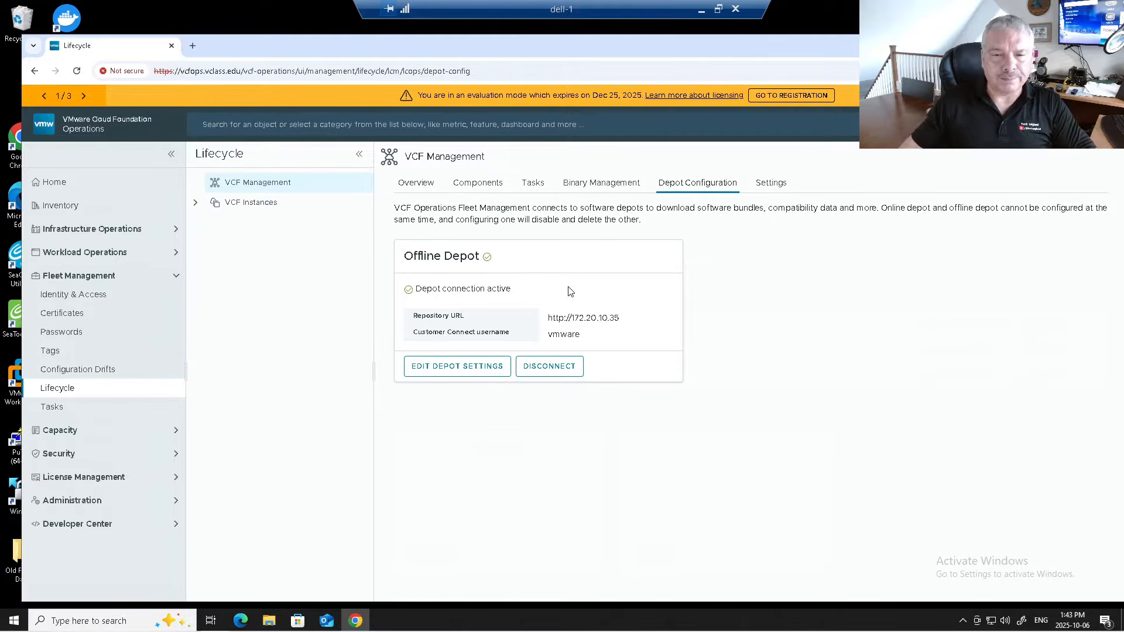
{"action": "left_click", "coordinate": [601, 182]}
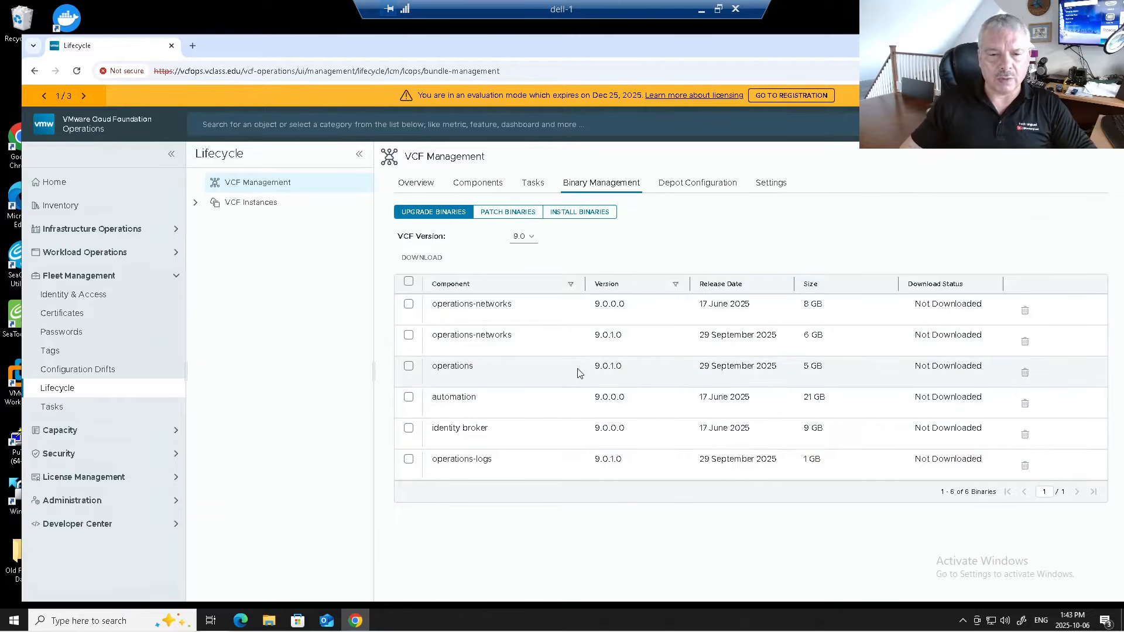
{"action": "left_click", "coordinate": [506, 212]}
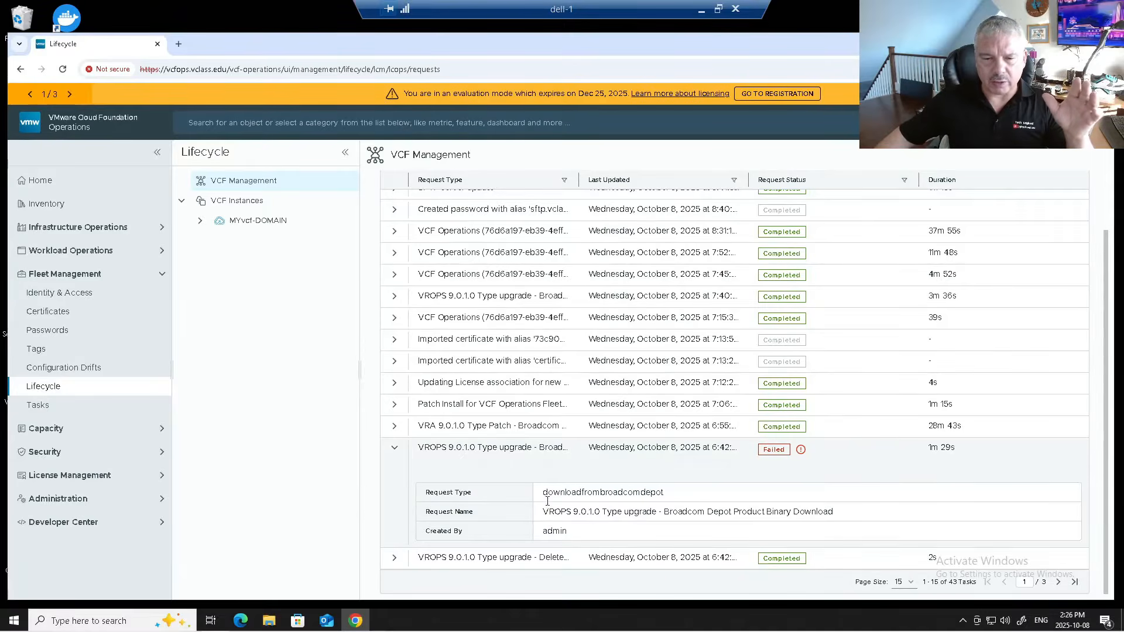
Examine the error code and full stack trace of the failed VROPS 9.0.1.0 upgrade binary download task
{"action": "left_click_drag", "start_coordinate": [547, 495], "coordinate": [583, 493]}
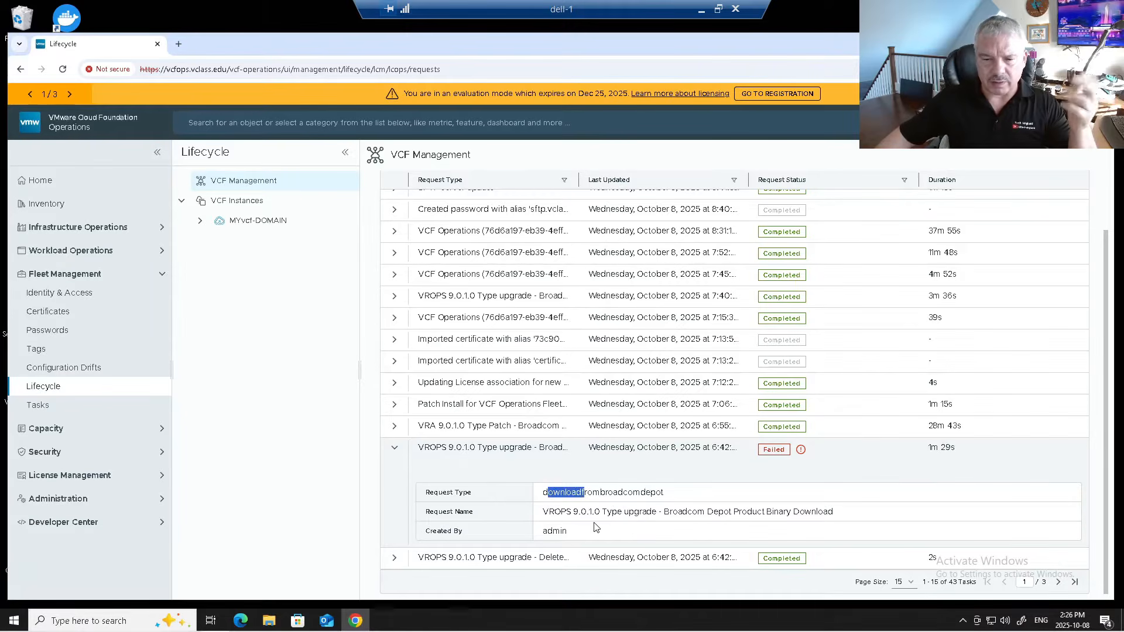
{"action": "left_click", "coordinate": [801, 450]}
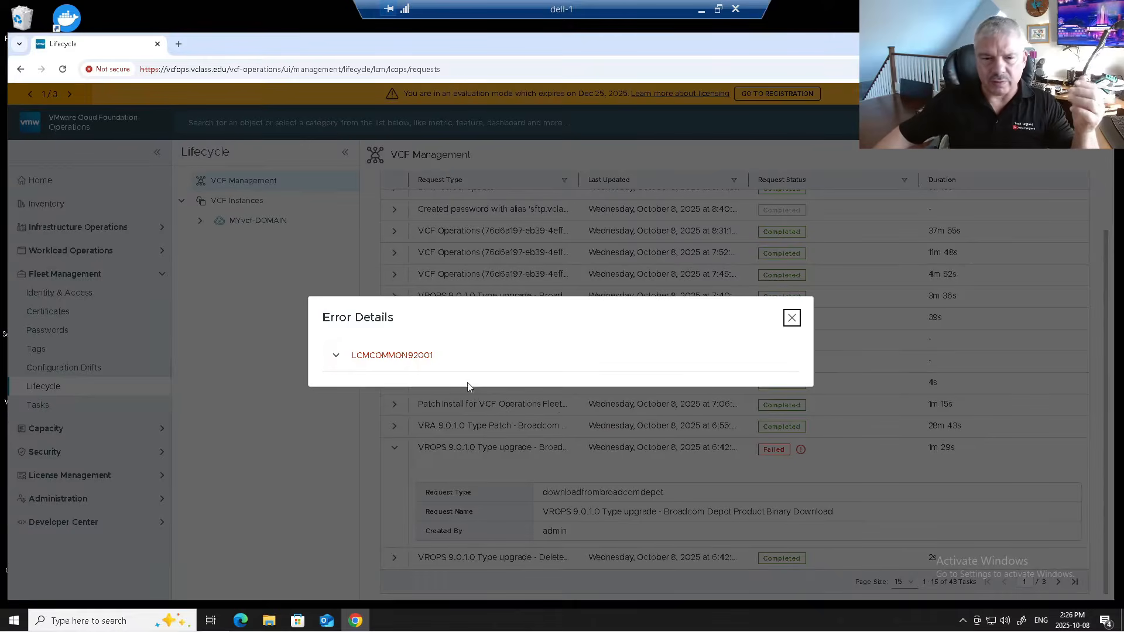
{"action": "left_click", "coordinate": [340, 359]}
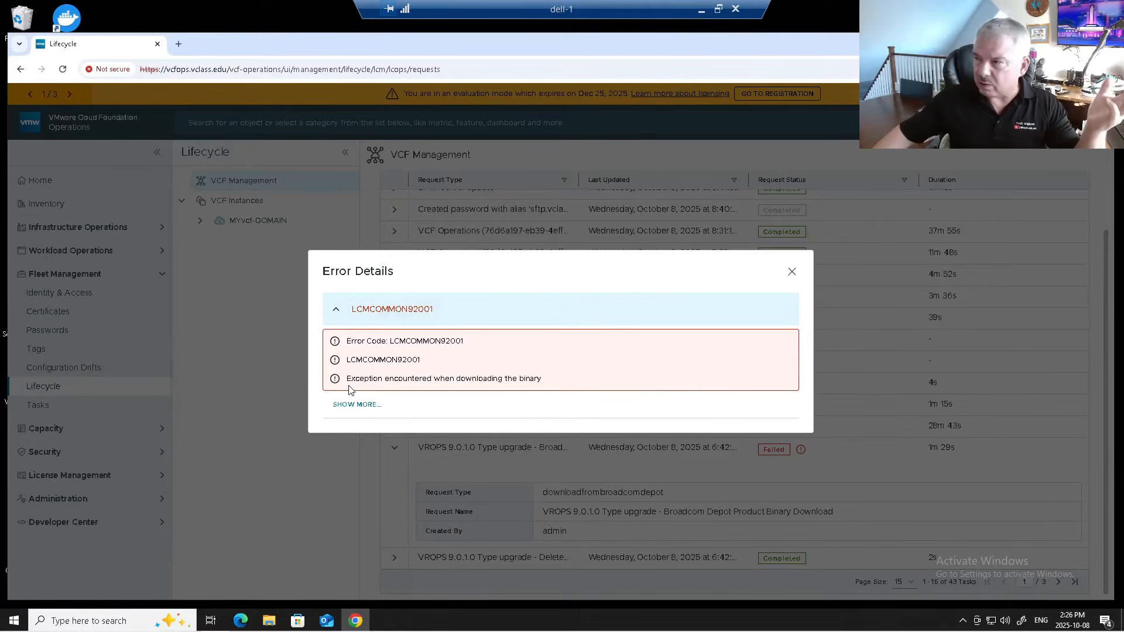
{"action": "left_click", "coordinate": [347, 404]}
{"action": "mouse_move", "coordinate": [376, 386]}
{"action": "left_mouse_down"}
{"action": "mouse_move", "coordinate": [578, 408]}
{"action": "mouse_move", "coordinate": [645, 444]}
{"action": "left_mouse_up"}
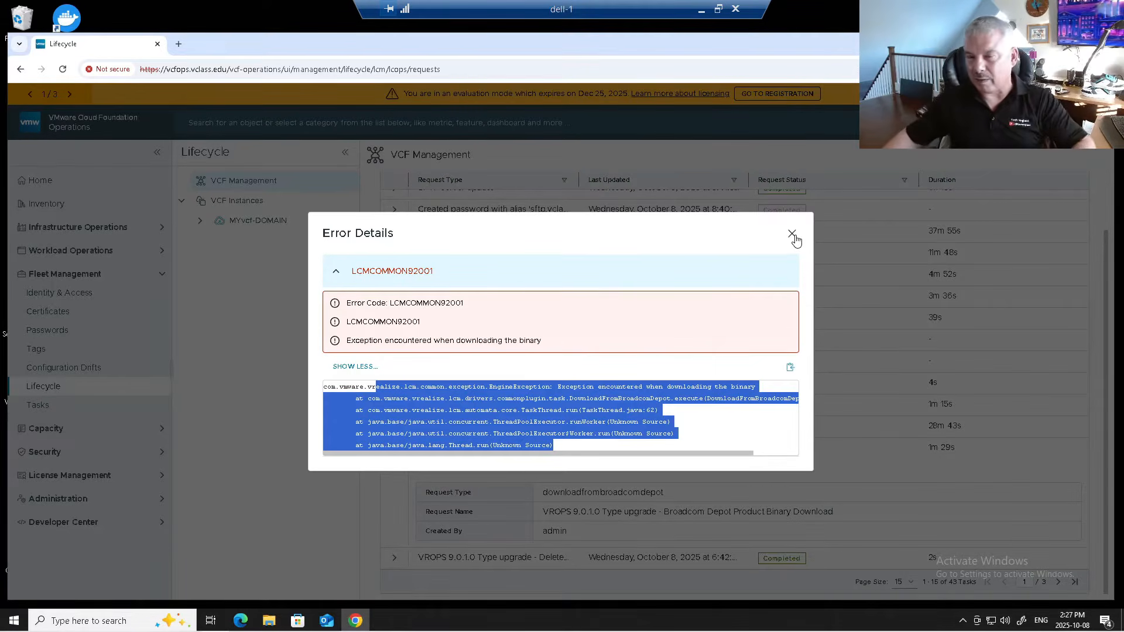
{"action": "left_click_drag", "start_coordinate": [391, 303], "coordinate": [474, 306]}
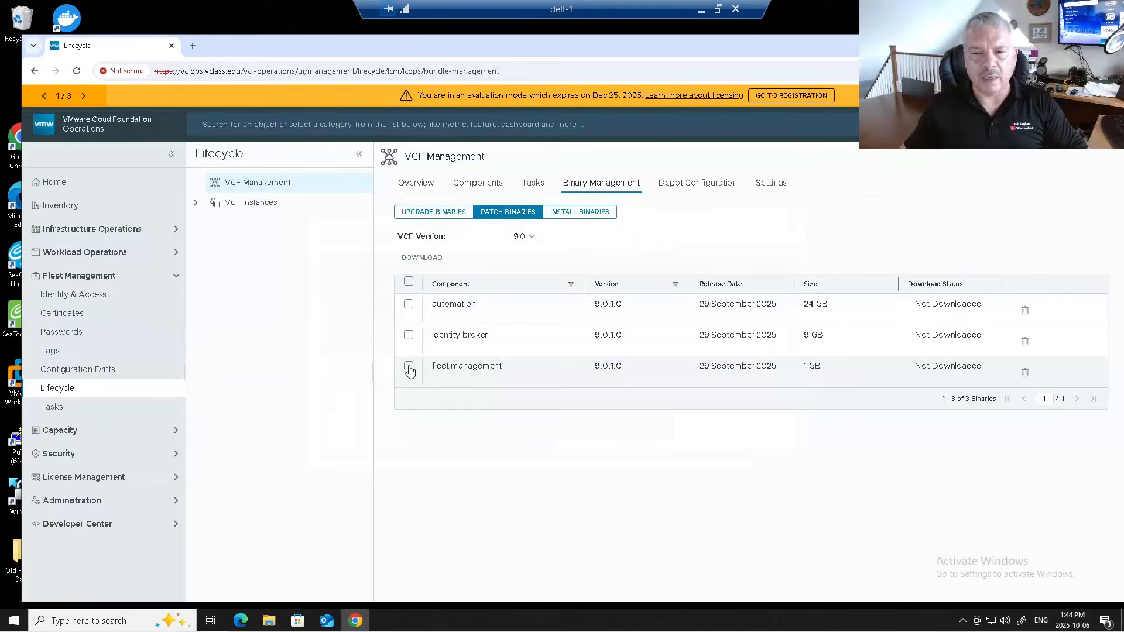
Download the fleet management 9.0.1.0 patch binary, checking its request stages and download status
{"action": "left_click", "coordinate": [408, 366]}
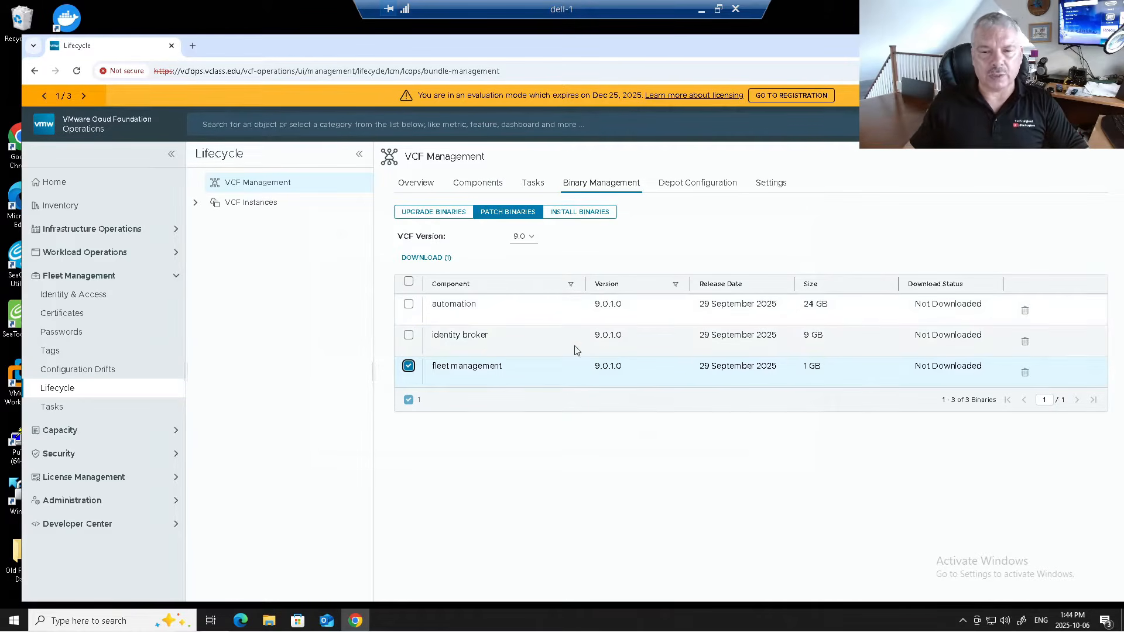
{"action": "left_click", "coordinate": [427, 258]}
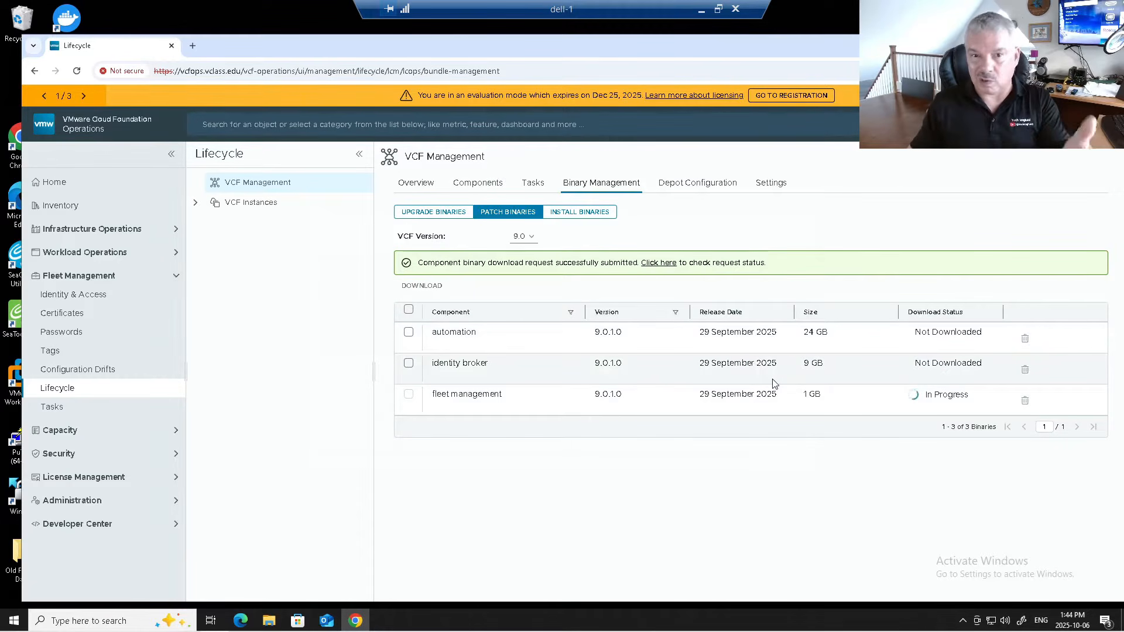
{"action": "left_click", "coordinate": [659, 262]}
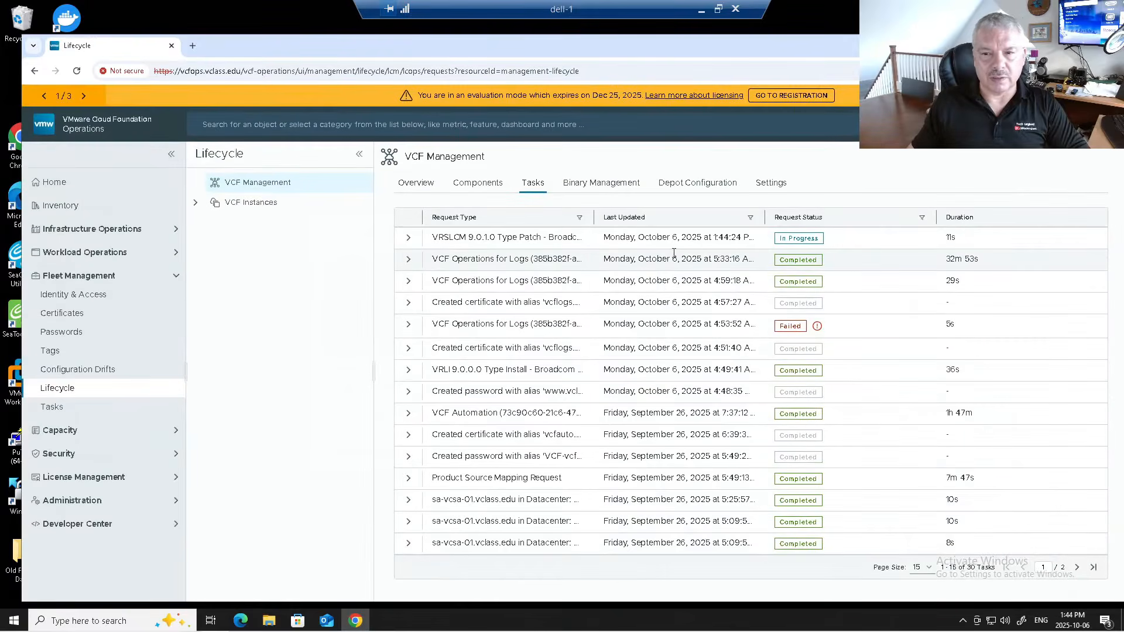
{"action": "left_click", "coordinate": [791, 239]}
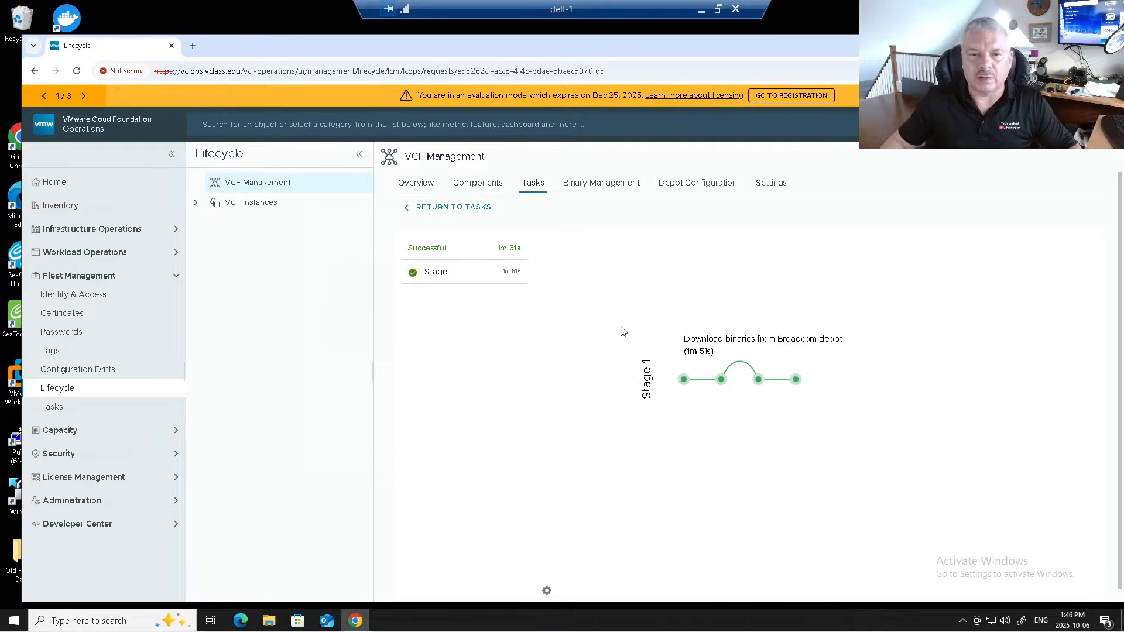
{"action": "left_click", "coordinate": [593, 185]}
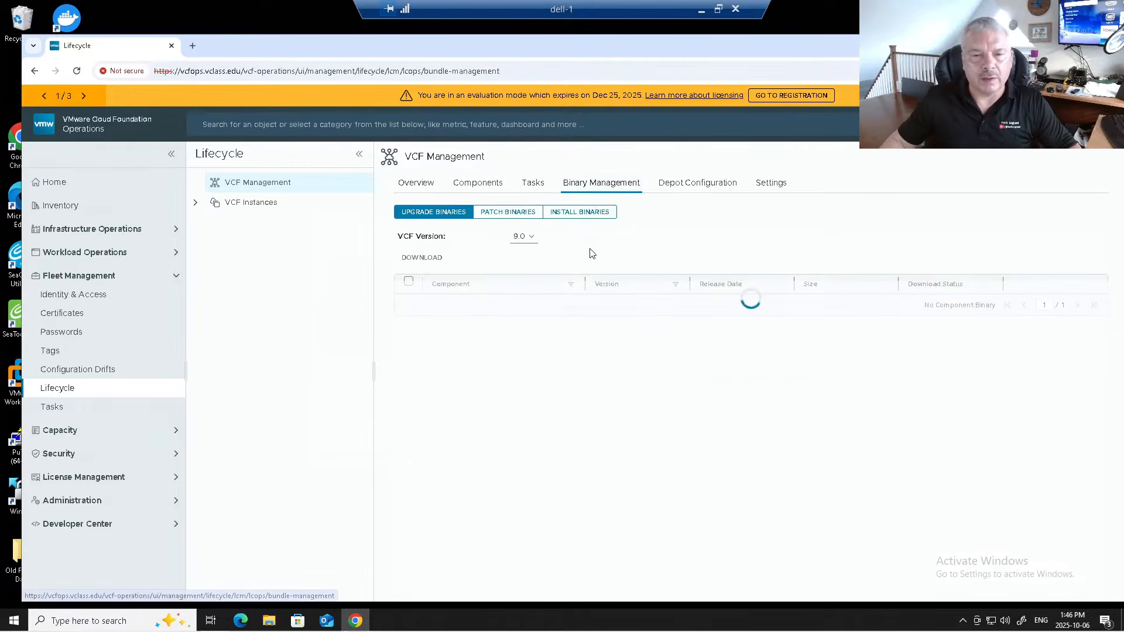
{"action": "left_click", "coordinate": [496, 215]}
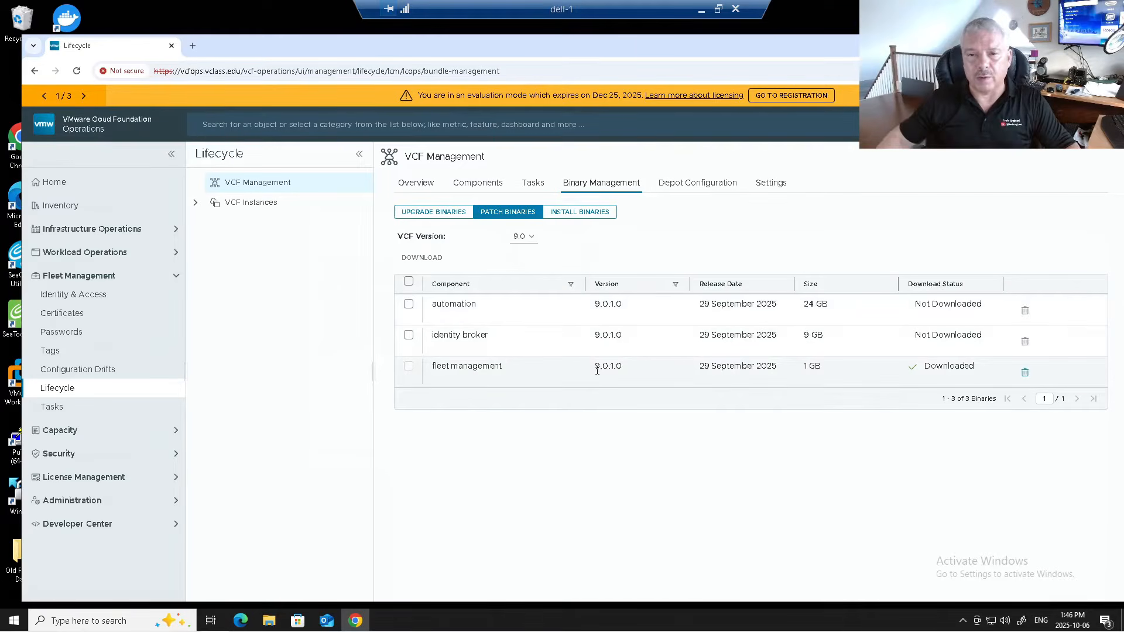
{"action": "left_click", "coordinate": [768, 187]}
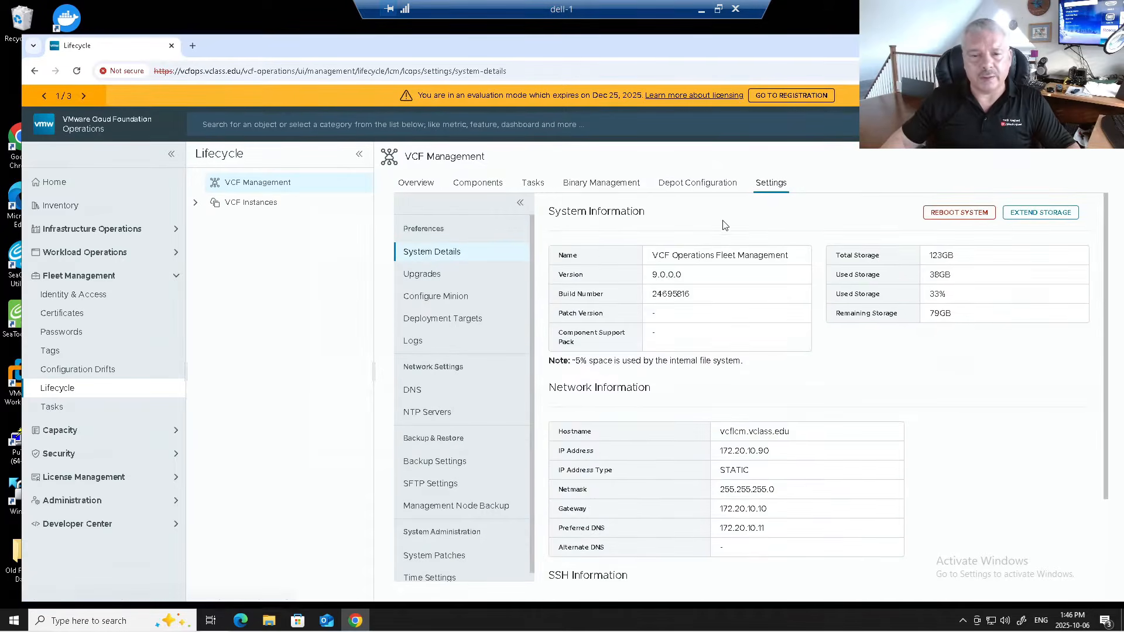
{"action": "scroll", "coordinate": [644, 380], "scroll_direction": "down", "scroll_amount": 2}
{"action": "left_click", "coordinate": [448, 548]}
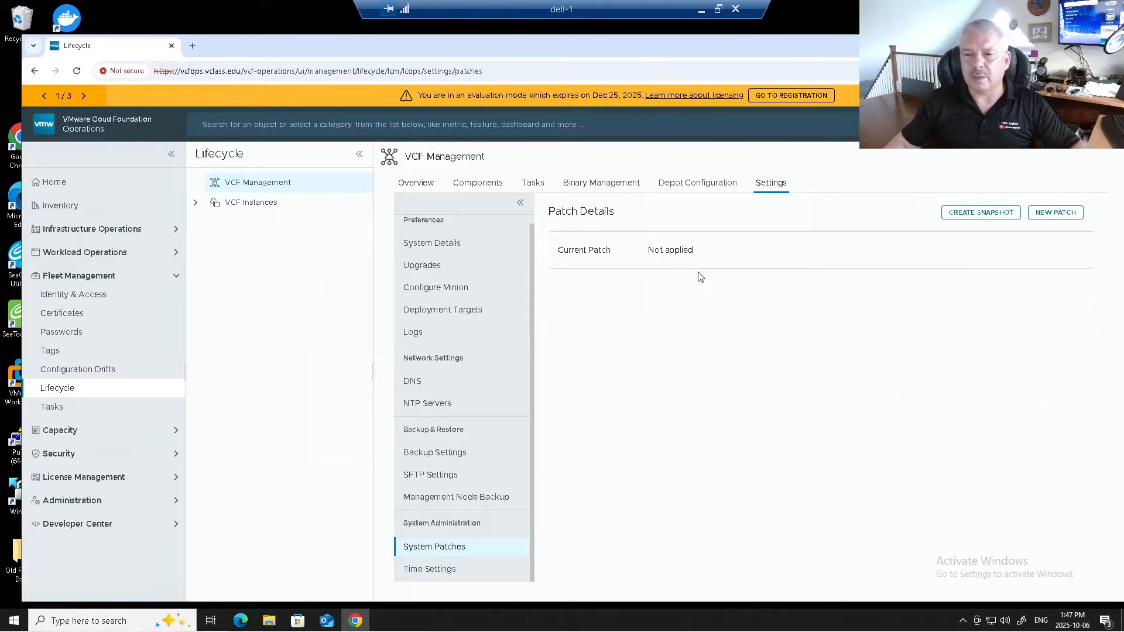
{"action": "left_click", "coordinate": [1069, 218]}
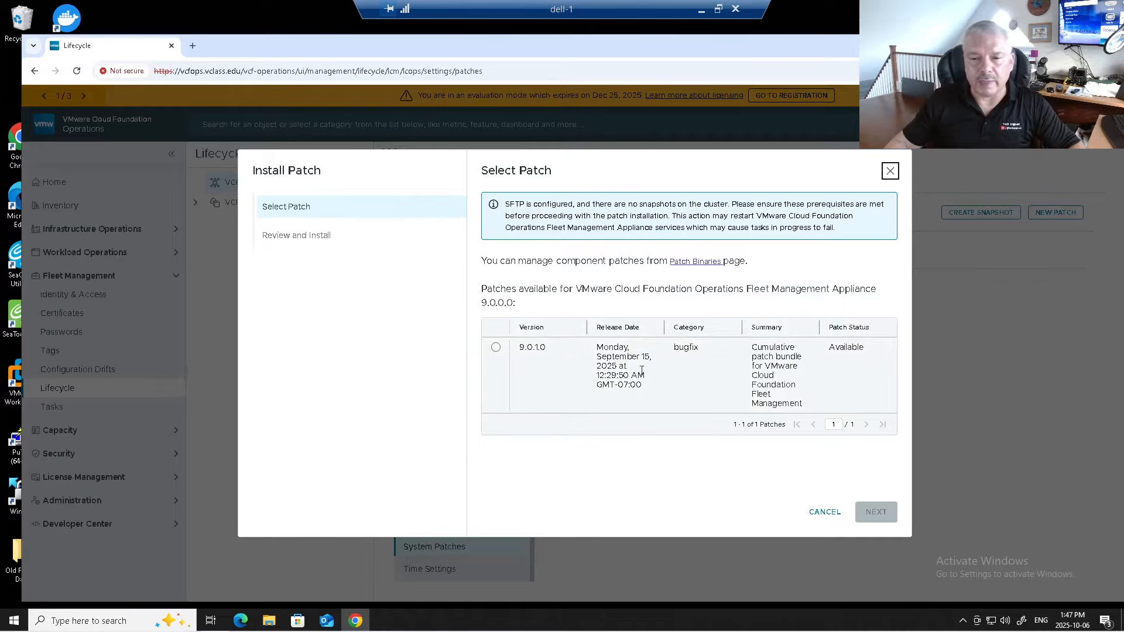
{"action": "left_click", "coordinate": [496, 348]}
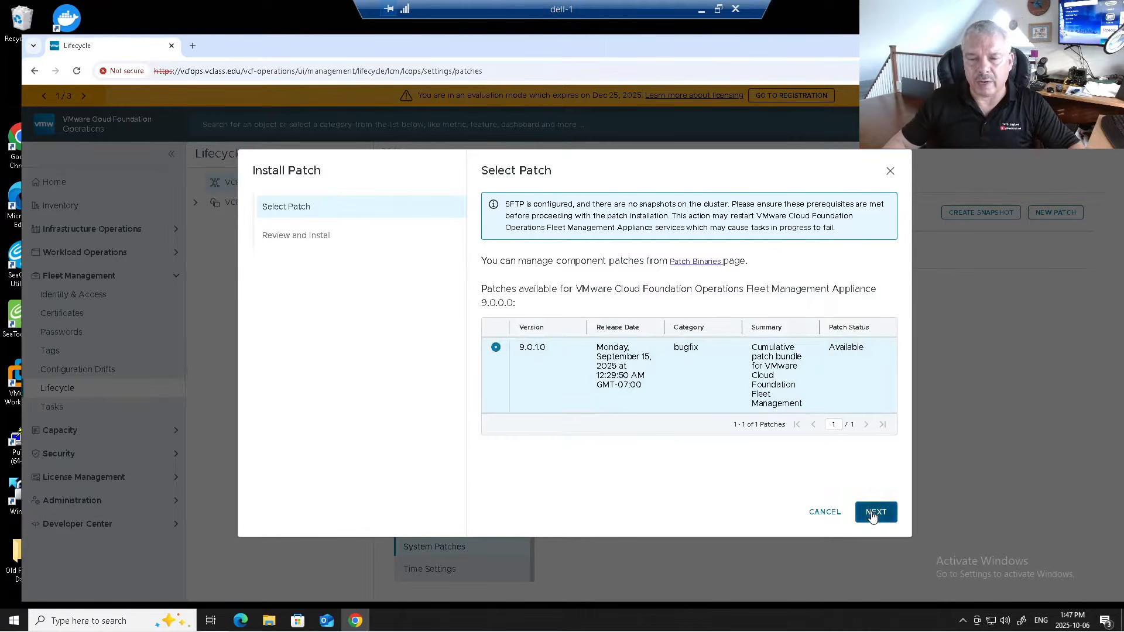
{"action": "left_click", "coordinate": [875, 512]}
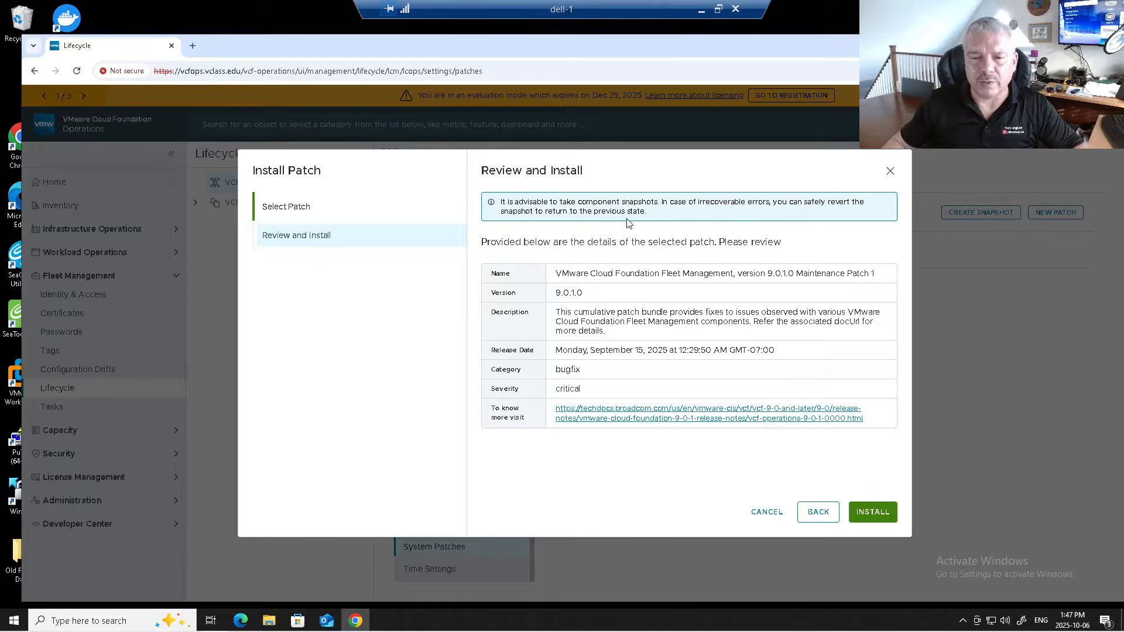
{"action": "left_click", "coordinate": [767, 512]}
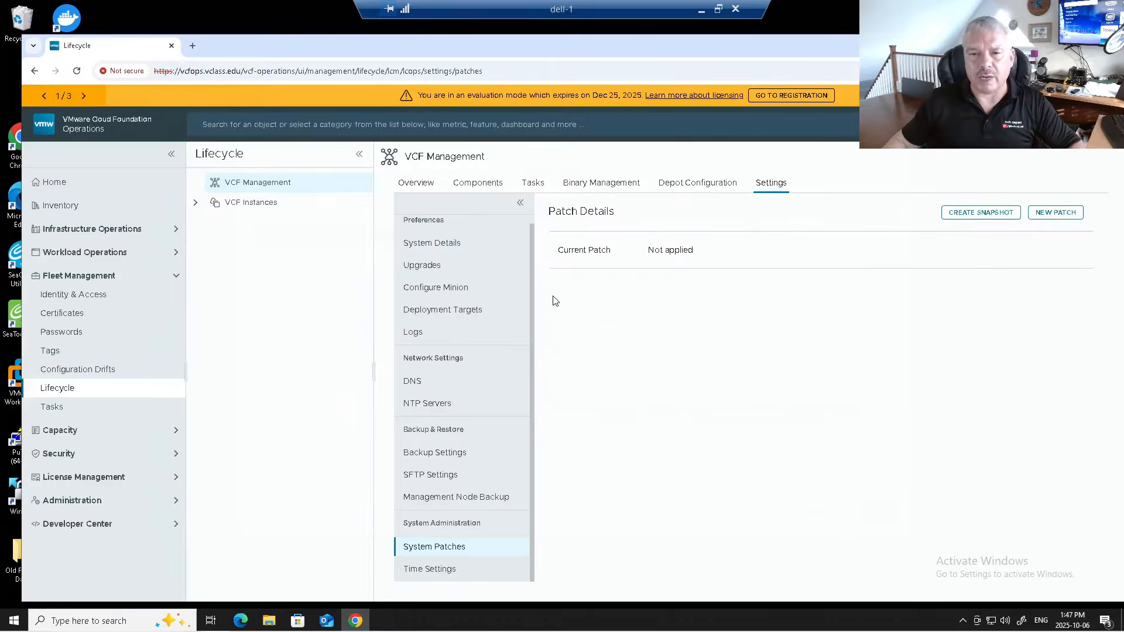
Follow the new-version notice on the overview to the Fleet Management appliance upgrade settings and check for an upgrade
{"action": "left_click", "coordinate": [415, 177]}
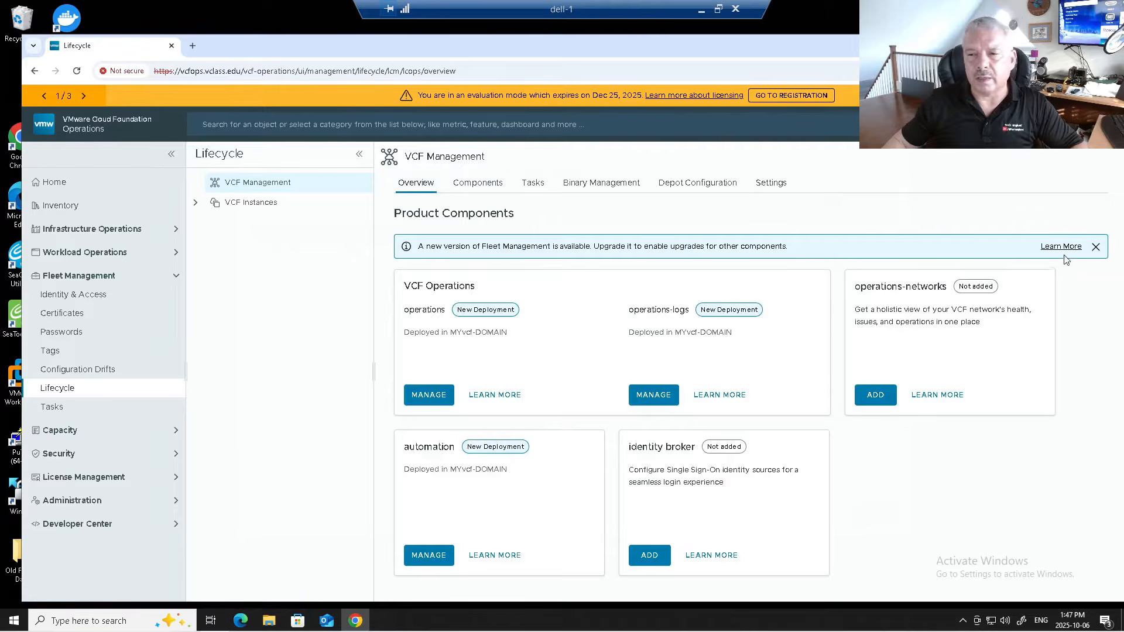
{"action": "left_click", "coordinate": [1061, 247]}
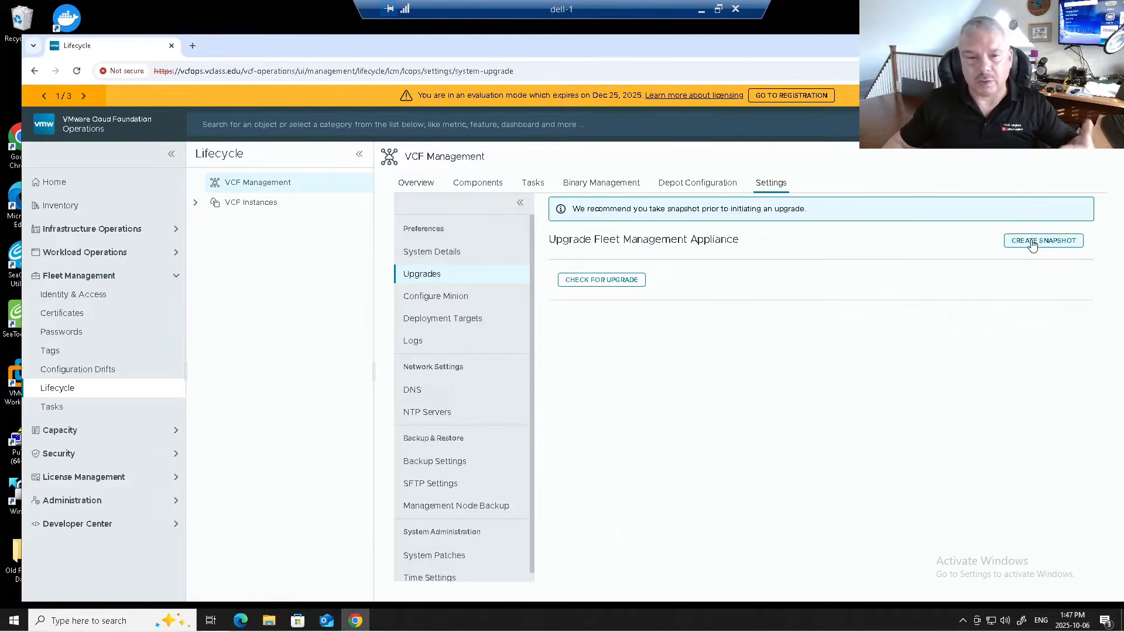
{"action": "left_click", "coordinate": [634, 283]}
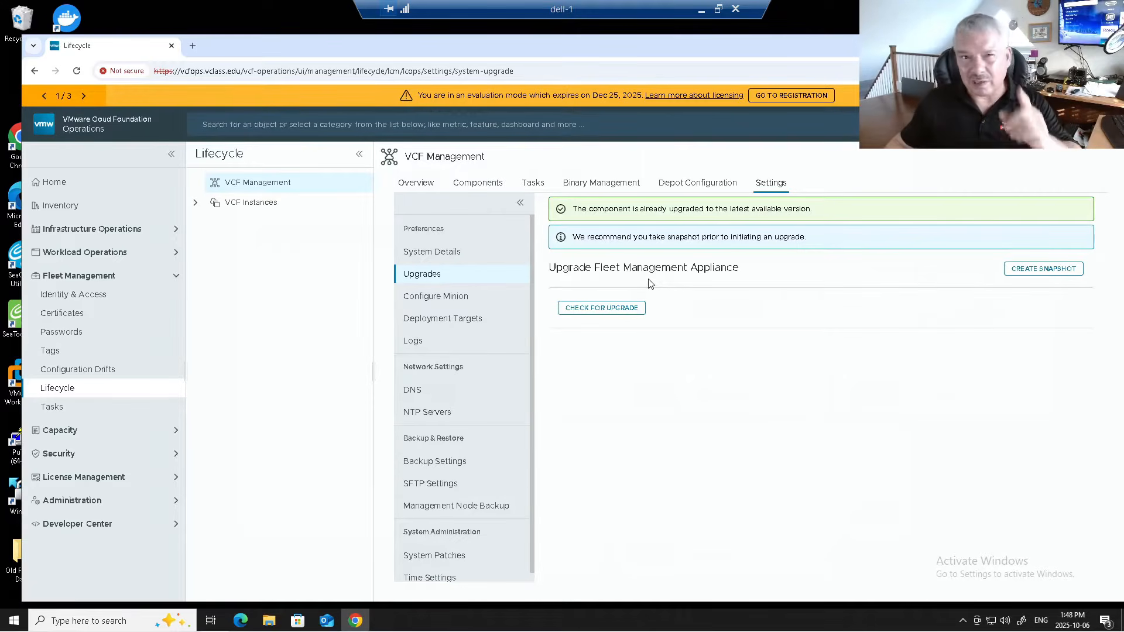
Create a Fleet Management appliance snapshot on vCenter sa-vcsa-01.vclass.edu with the credential VCF-sa-vcsa-01.vclass.edu-vcPassword, and inspect its task stages
{"action": "left_click", "coordinate": [1019, 274]}
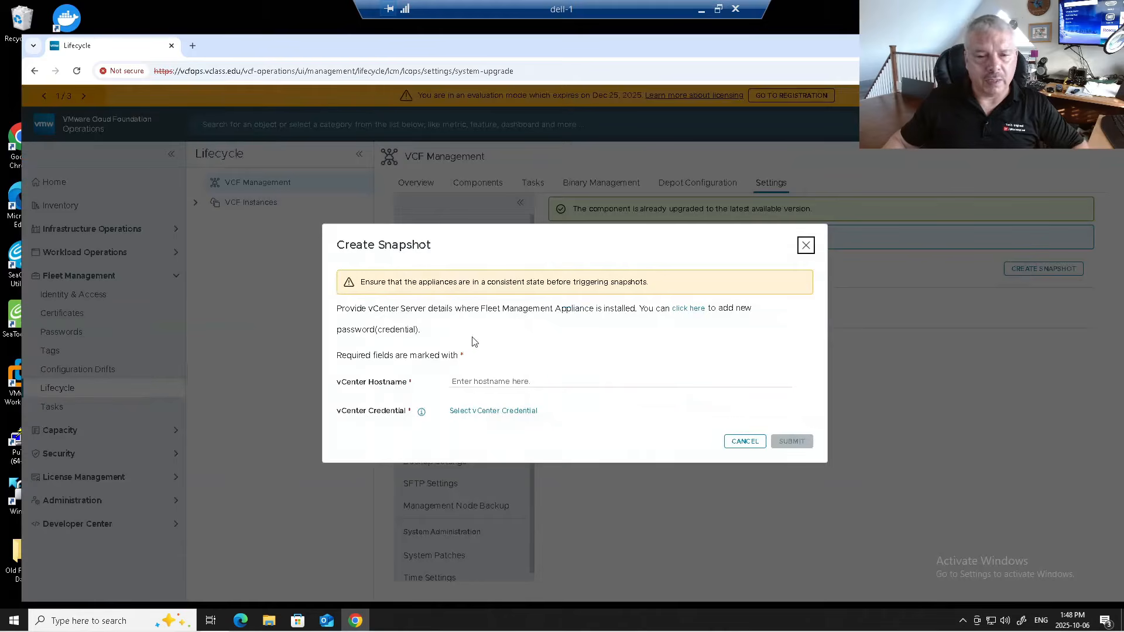
{"action": "left_click", "coordinate": [514, 381]}
{"action": "left_click", "coordinate": [533, 409]}
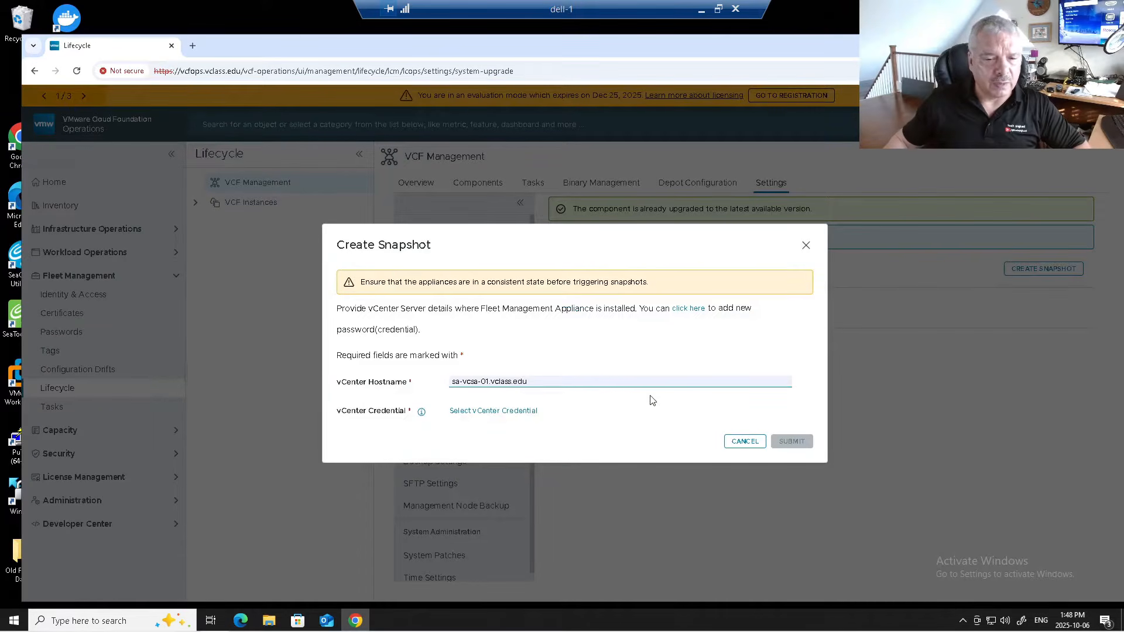
{"action": "left_click", "coordinate": [504, 412]}
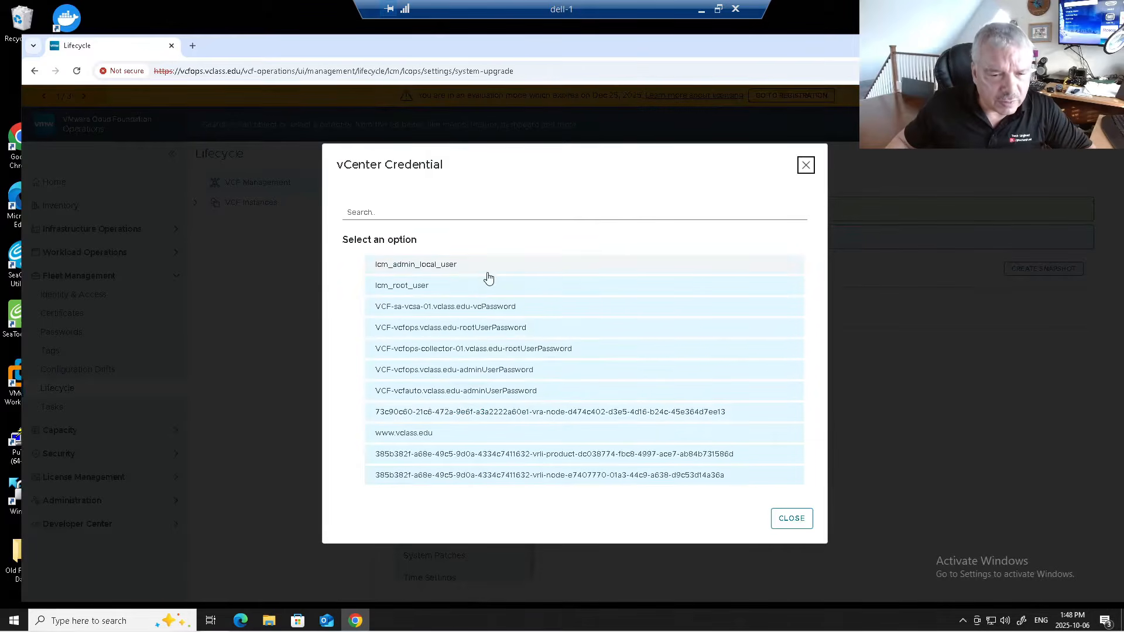
{"action": "left_click", "coordinate": [421, 307]}
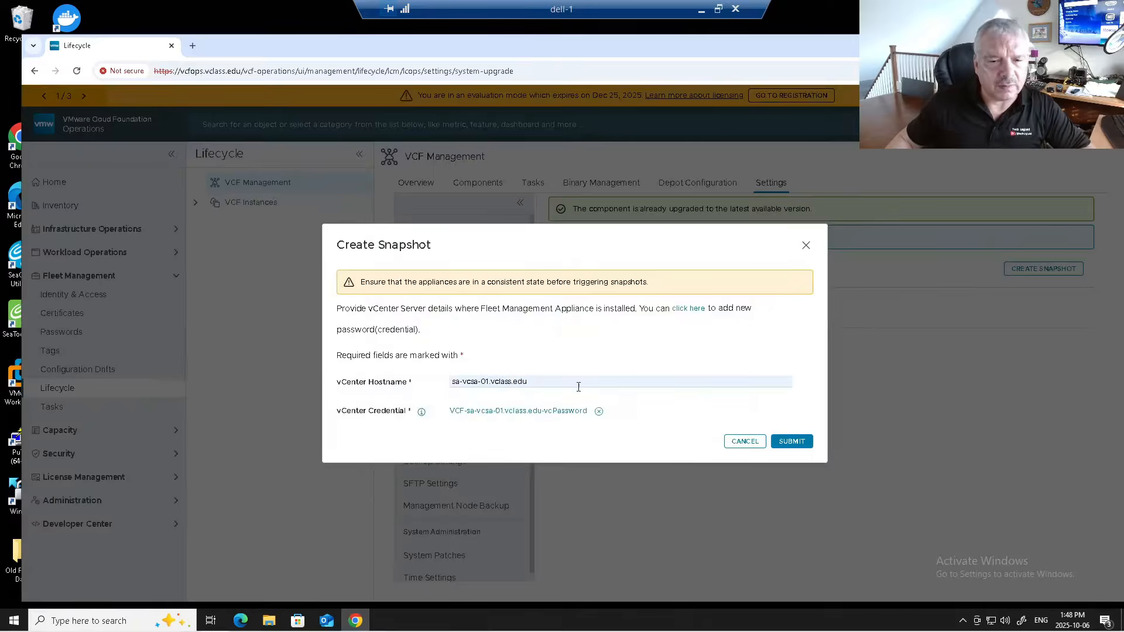
{"action": "left_click", "coordinate": [801, 445]}
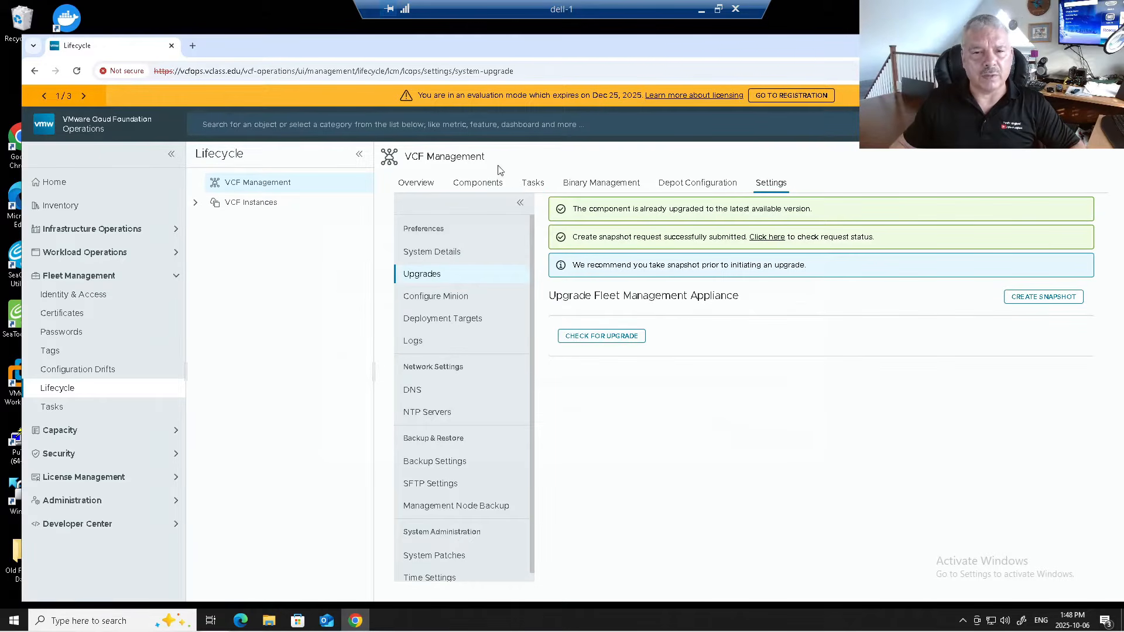
{"action": "left_click", "coordinate": [532, 187]}
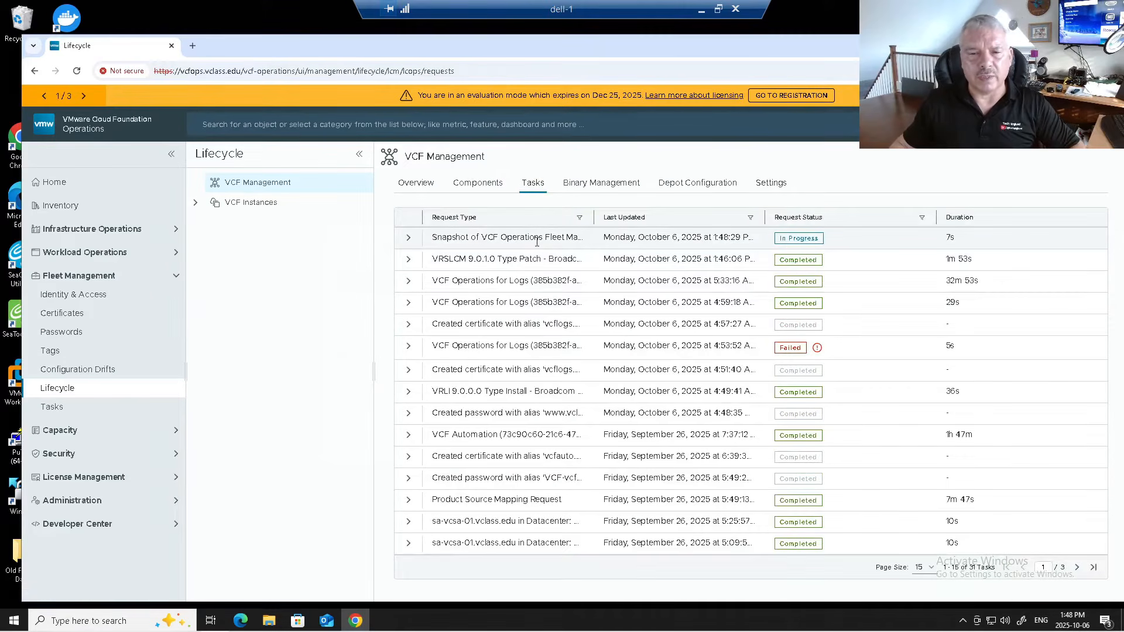
{"action": "left_click", "coordinate": [745, 237]}
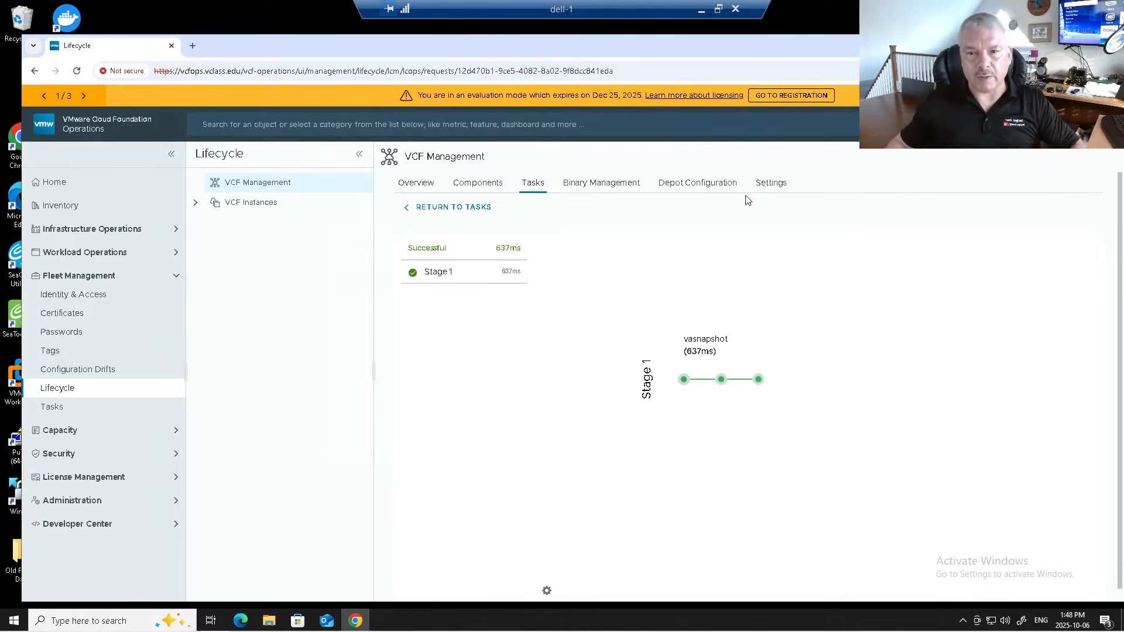
Install the 9.0.1.0 system patch on the Fleet Management appliance after reviewing the patch details
{"action": "left_click", "coordinate": [766, 186]}
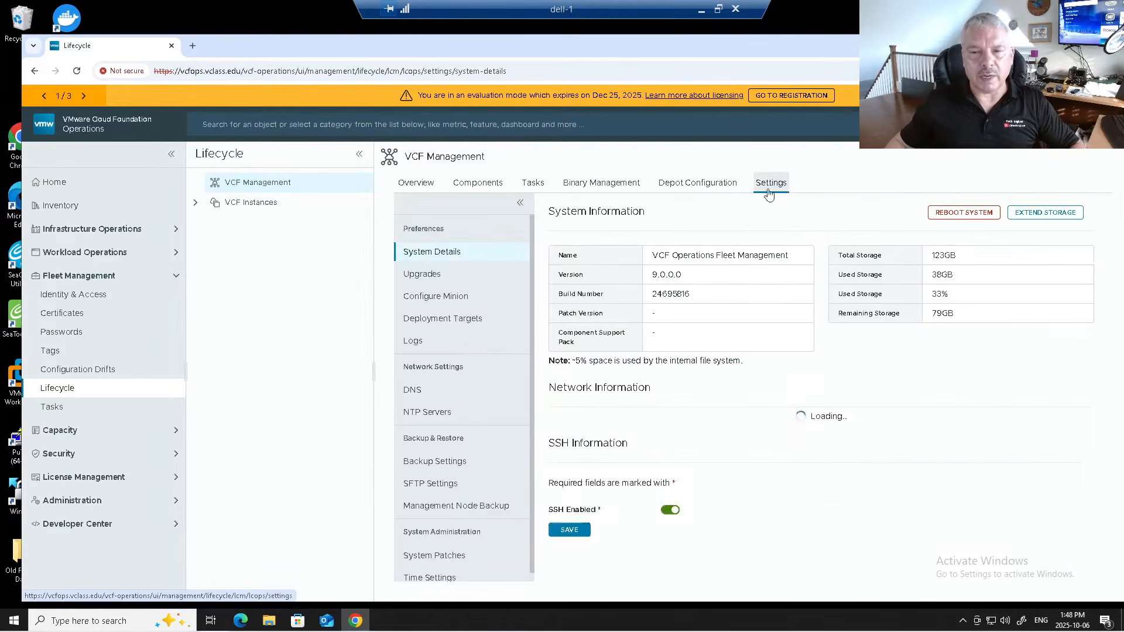
{"action": "scroll", "coordinate": [717, 235], "scroll_direction": "down", "scroll_amount": 2}
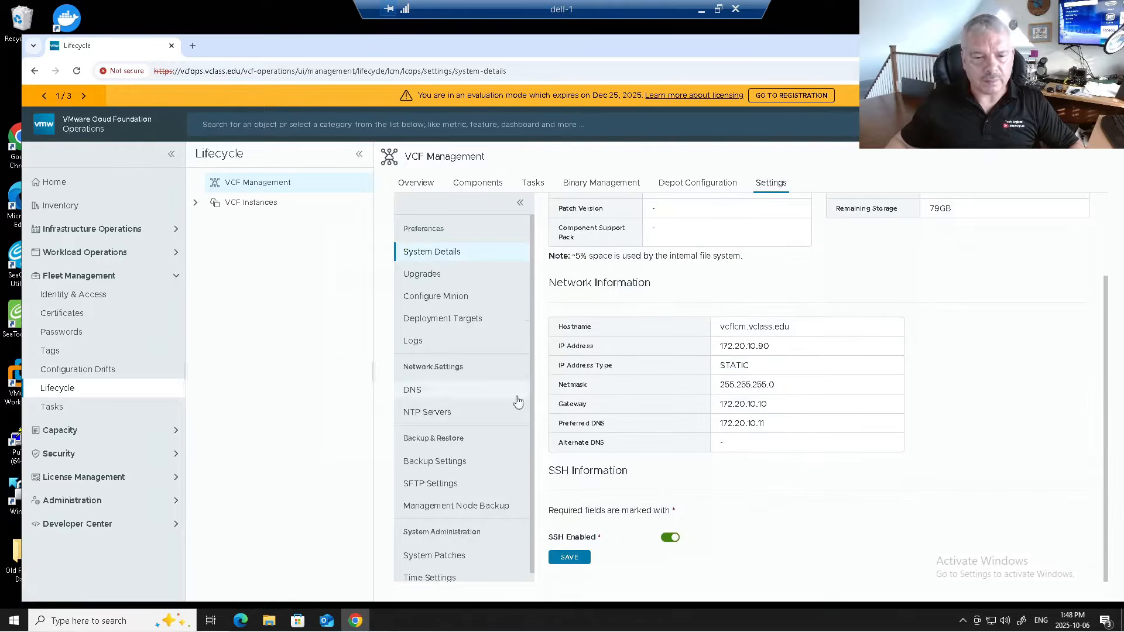
{"action": "left_click", "coordinate": [451, 560]}
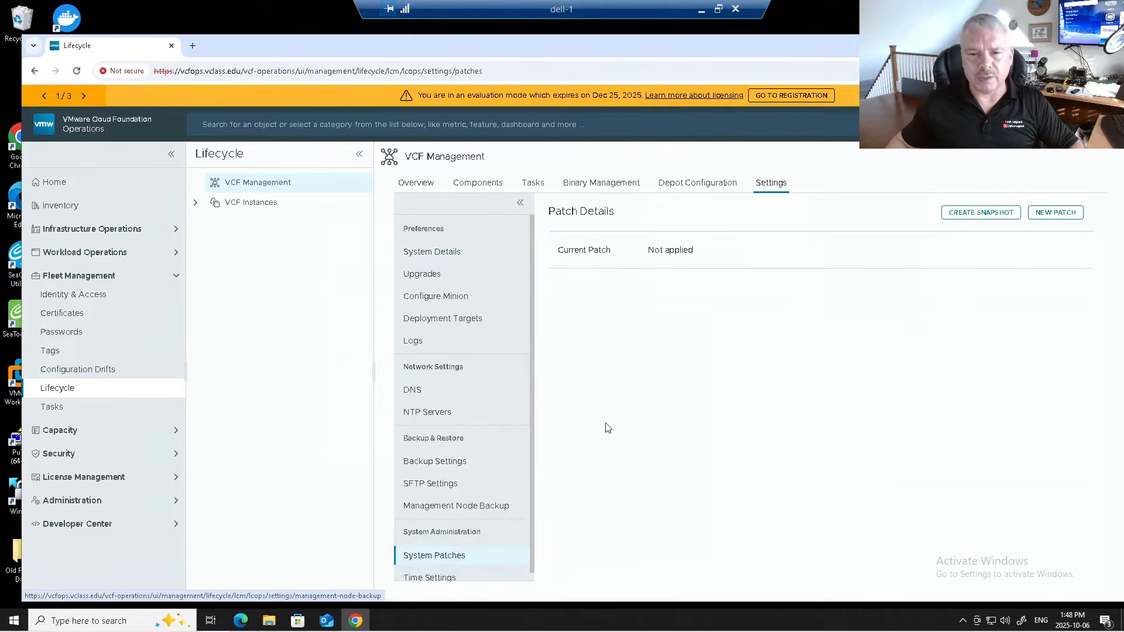
{"action": "left_click", "coordinate": [1039, 215]}
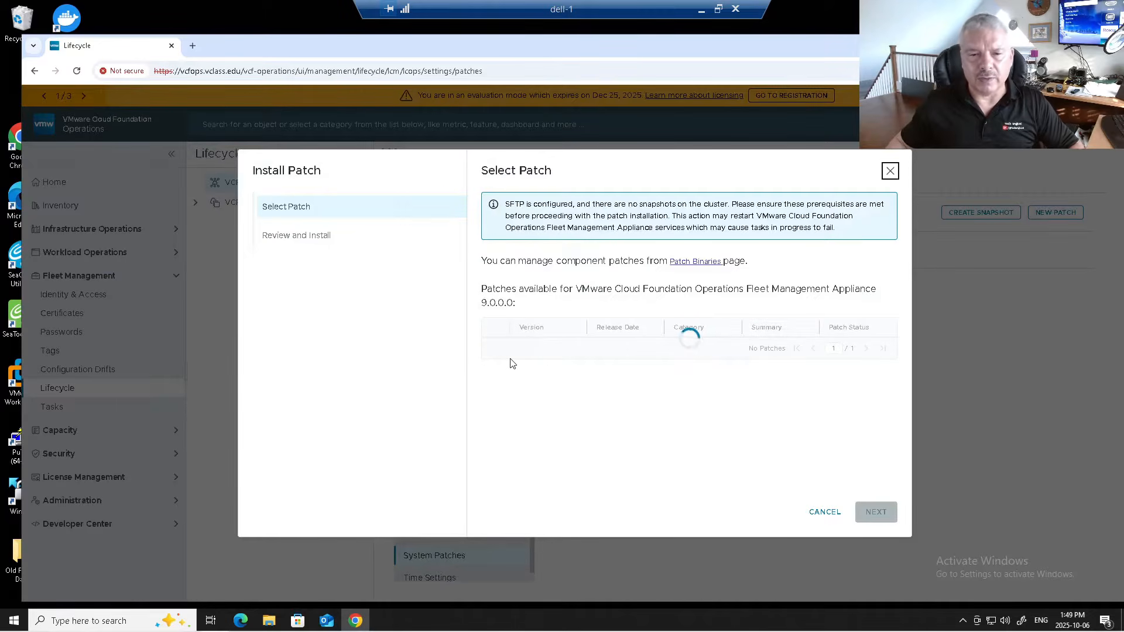
{"action": "left_click", "coordinate": [495, 348]}
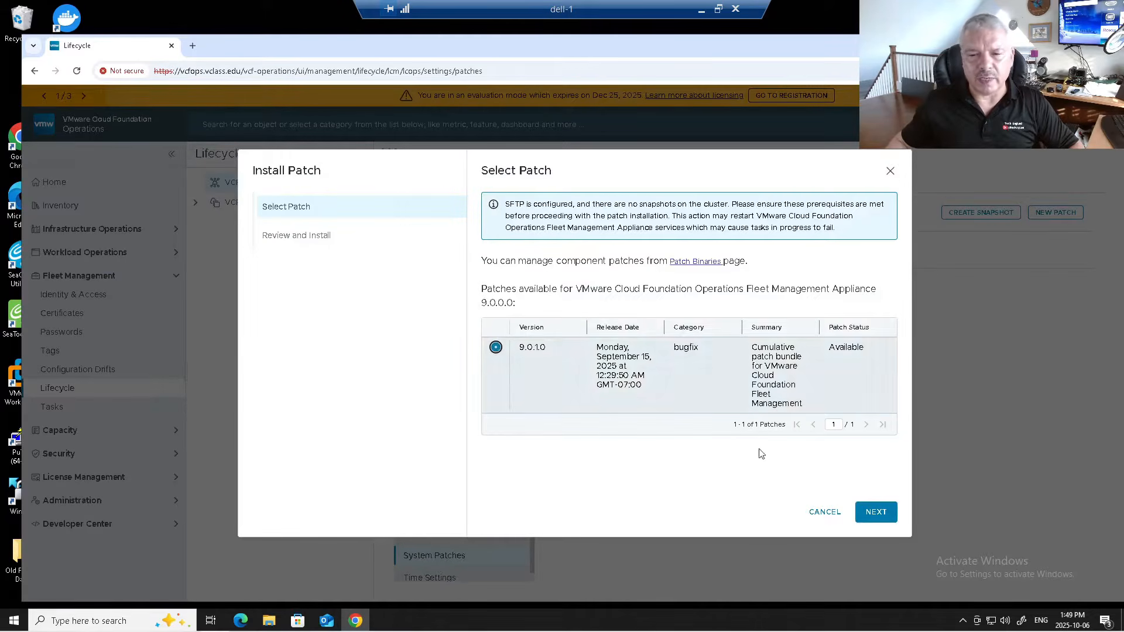
{"action": "left_click", "coordinate": [878, 514]}
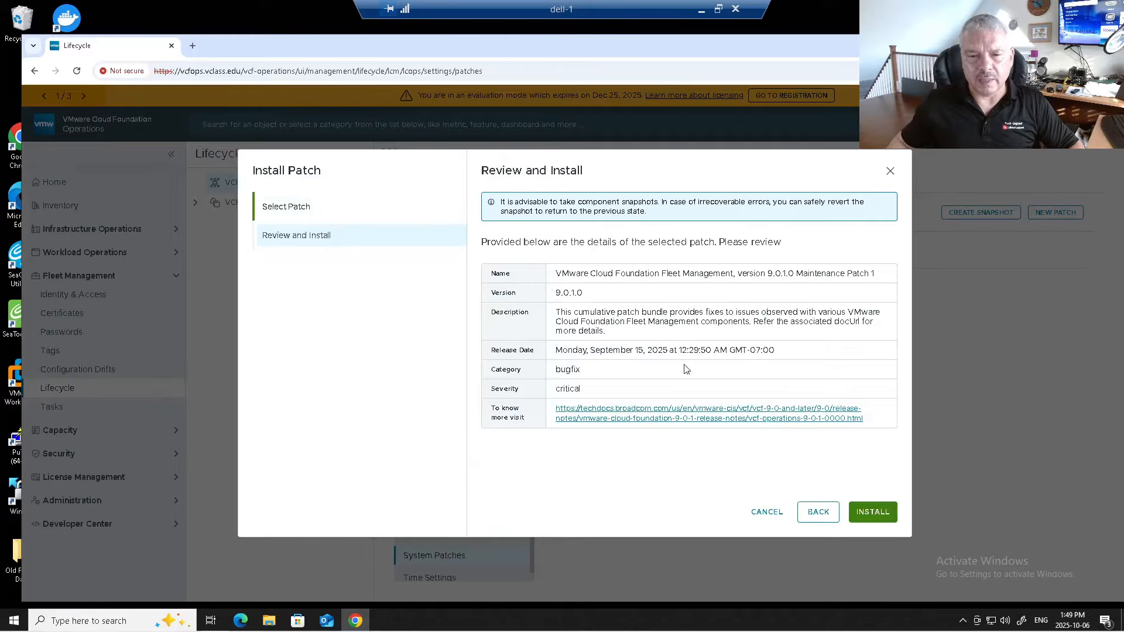
{"action": "left_click", "coordinate": [870, 513]}
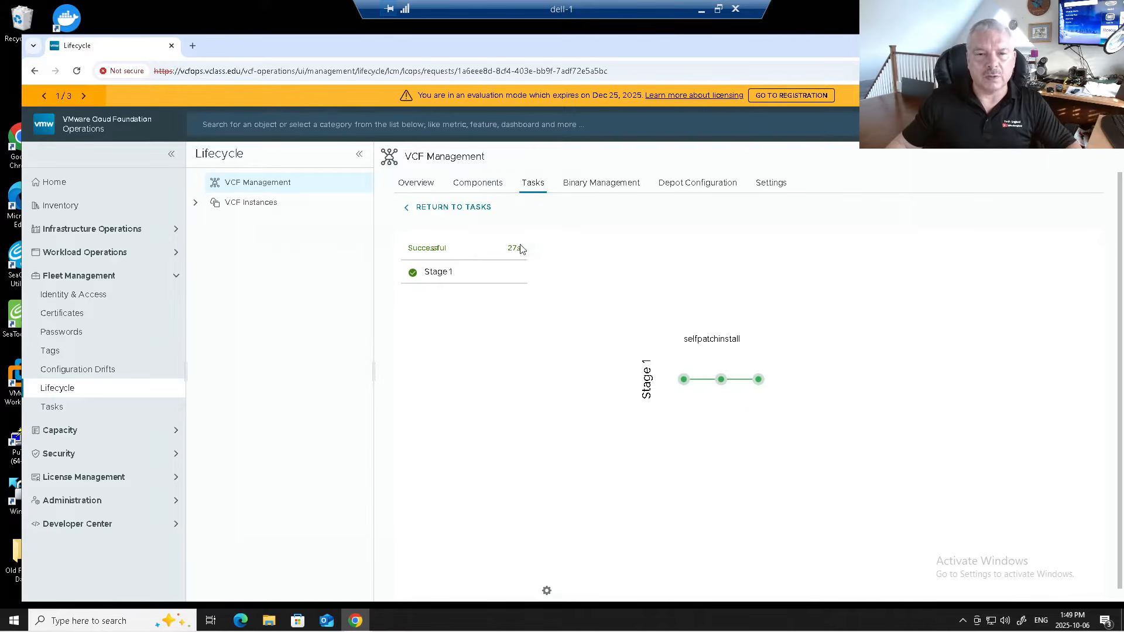
Review the VCF Management task list, overview and integrated components, and the SDDC Manager updates for MYvcf-DOMAIN
{"action": "left_click", "coordinate": [466, 209]}
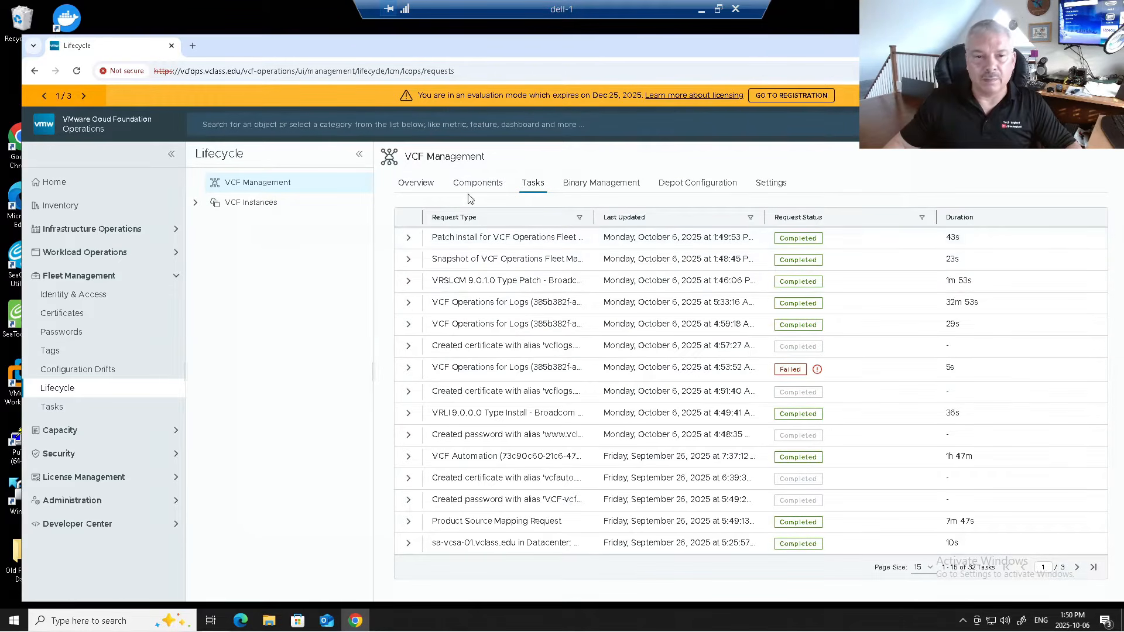
{"action": "left_click", "coordinate": [402, 188]}
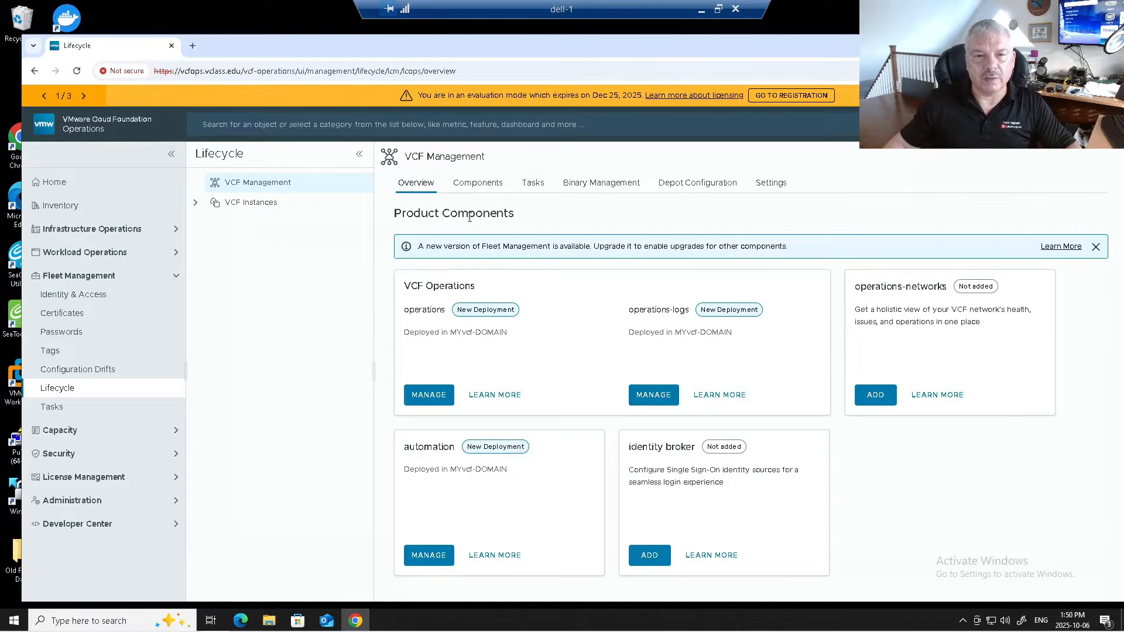
{"action": "left_click", "coordinate": [477, 186]}
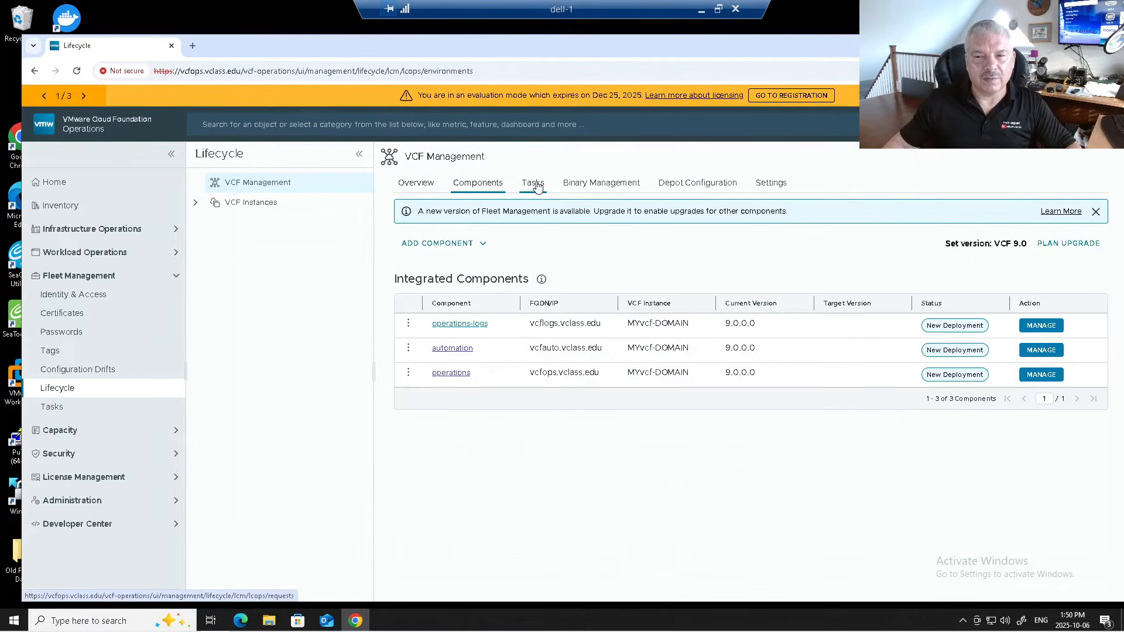
{"action": "left_click", "coordinate": [536, 186]}
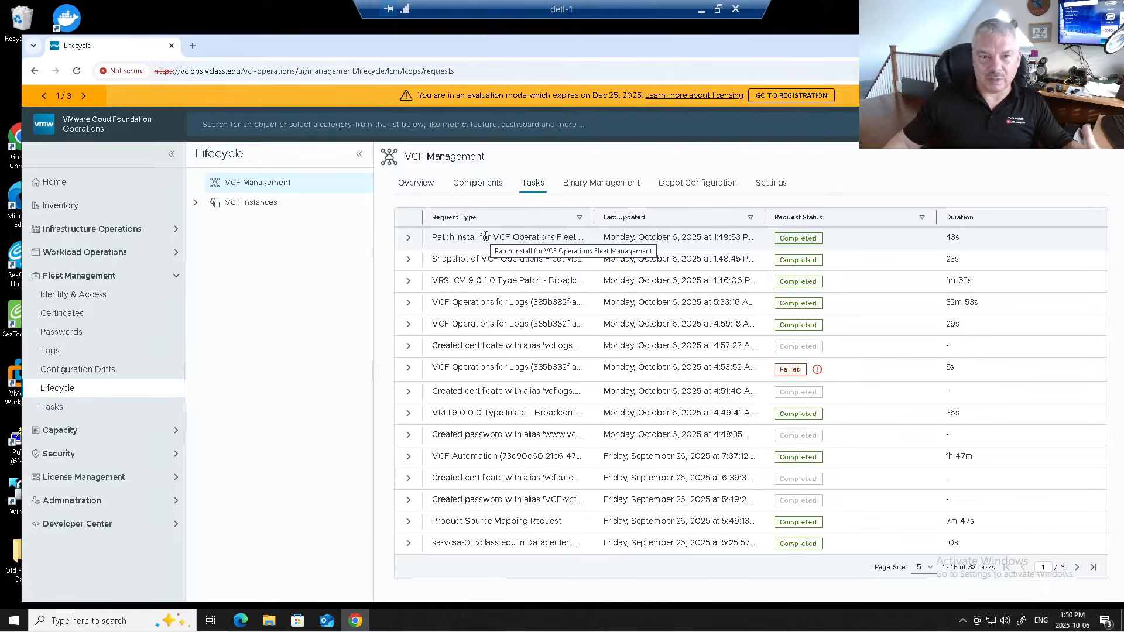
{"action": "left_click", "coordinate": [261, 205]}
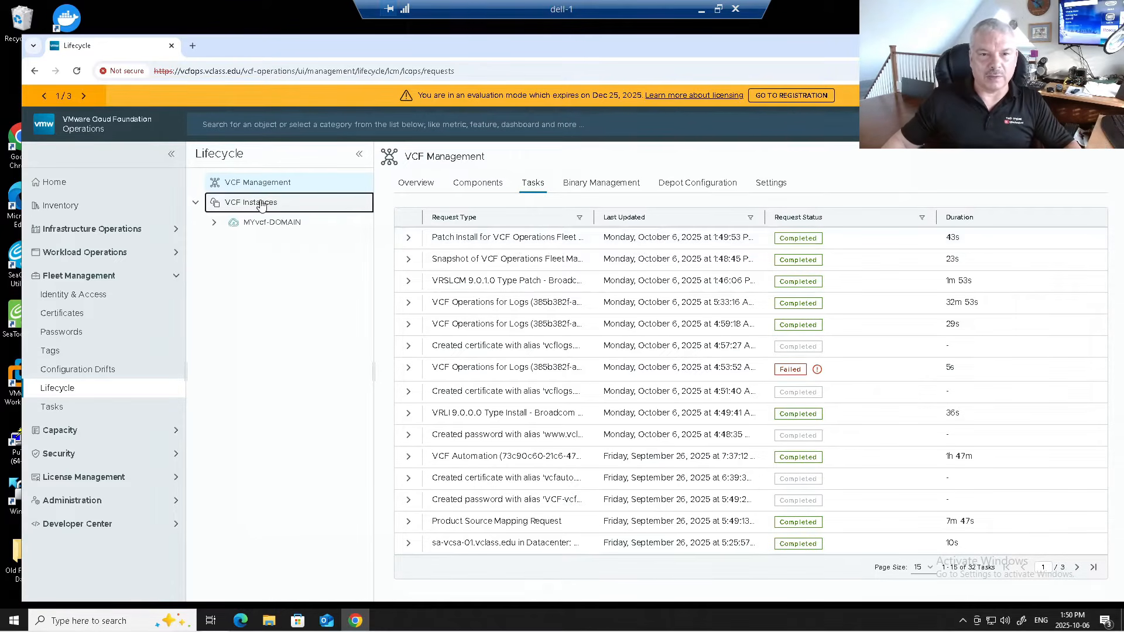
{"action": "left_click", "coordinate": [273, 189]}
{"action": "left_click", "coordinate": [272, 204]}
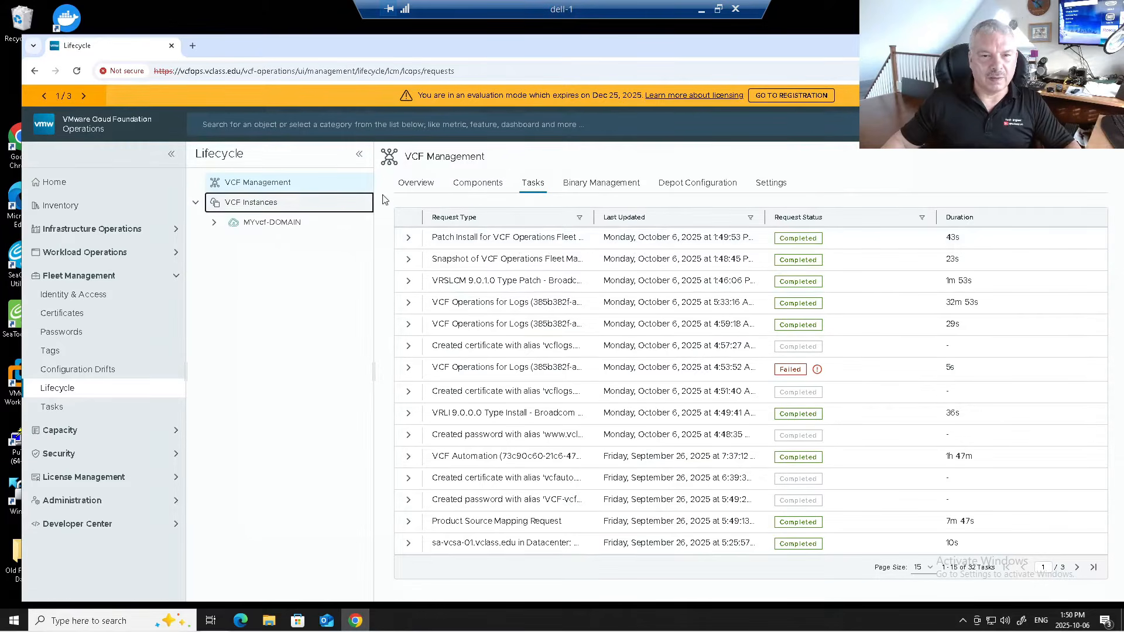
{"action": "left_click", "coordinate": [413, 184]}
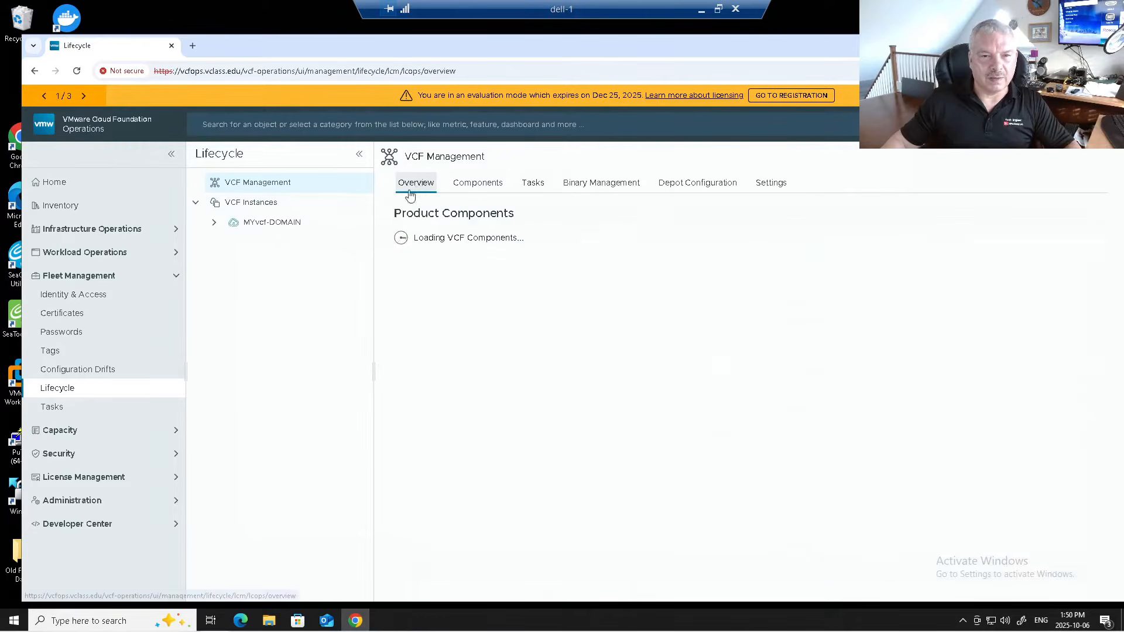
{"action": "left_click", "coordinate": [265, 221]}
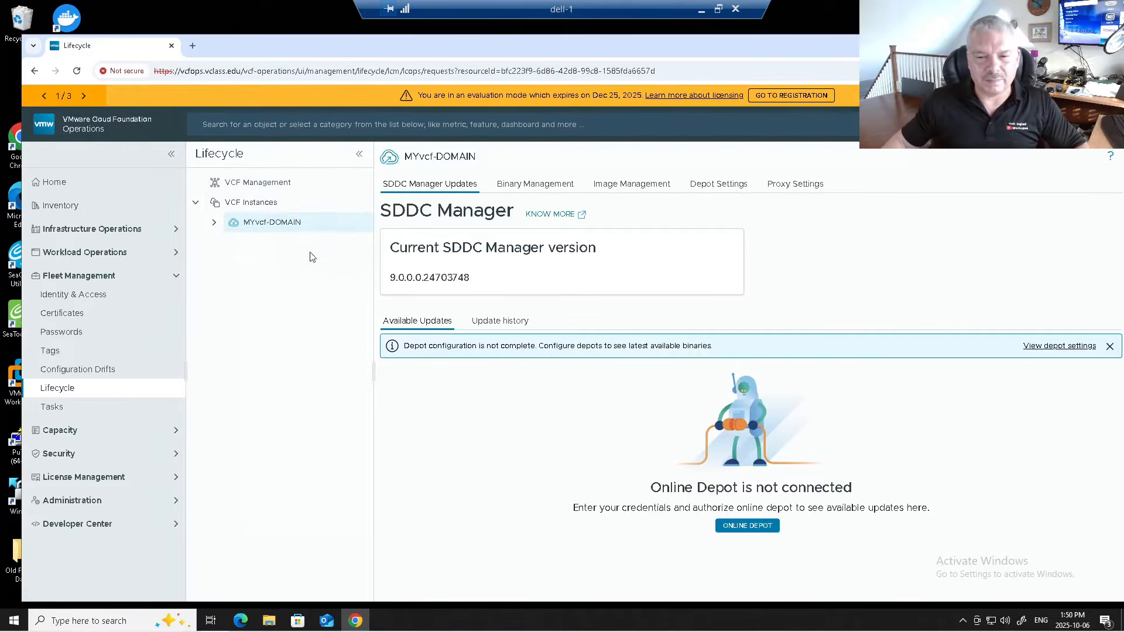
Check the Fleet Management appliance's name and version in the VCF Management system details
{"action": "left_click", "coordinate": [261, 182]}
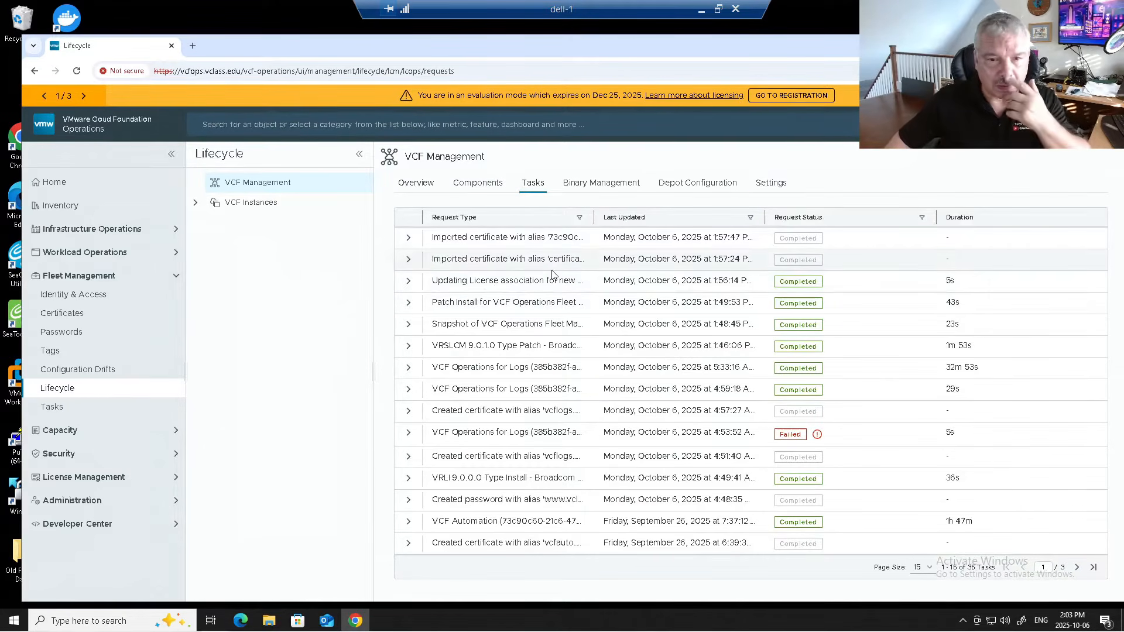
{"action": "left_click", "coordinate": [771, 183]}
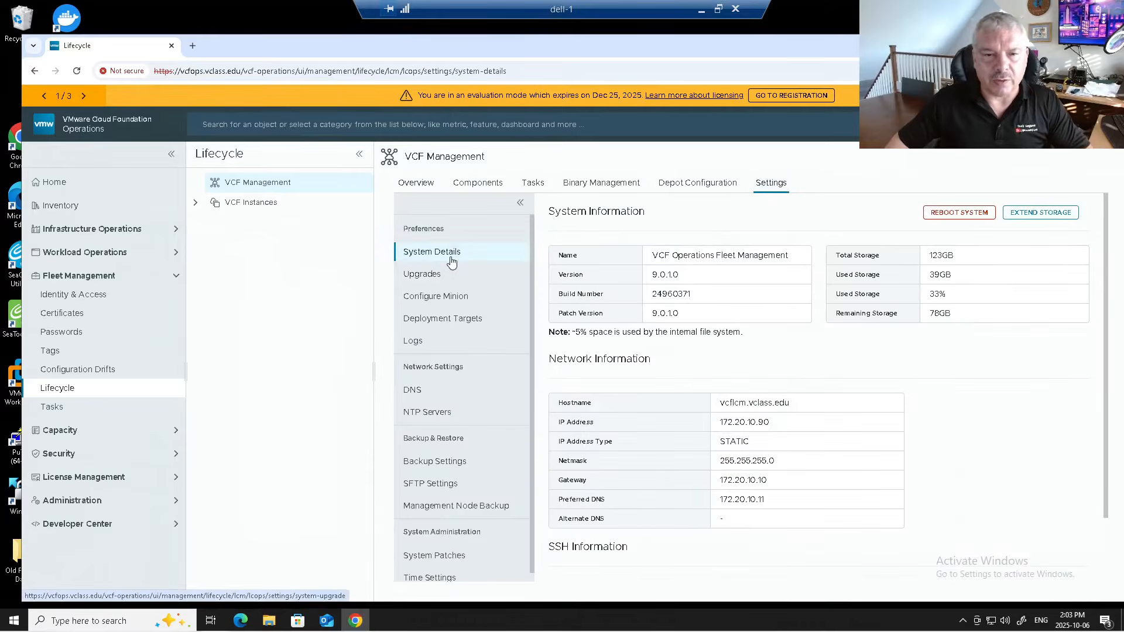
{"action": "left_click_drag", "start_coordinate": [672, 255], "coordinate": [796, 261]}
{"action": "left_click_drag", "start_coordinate": [687, 275], "coordinate": [633, 280]}
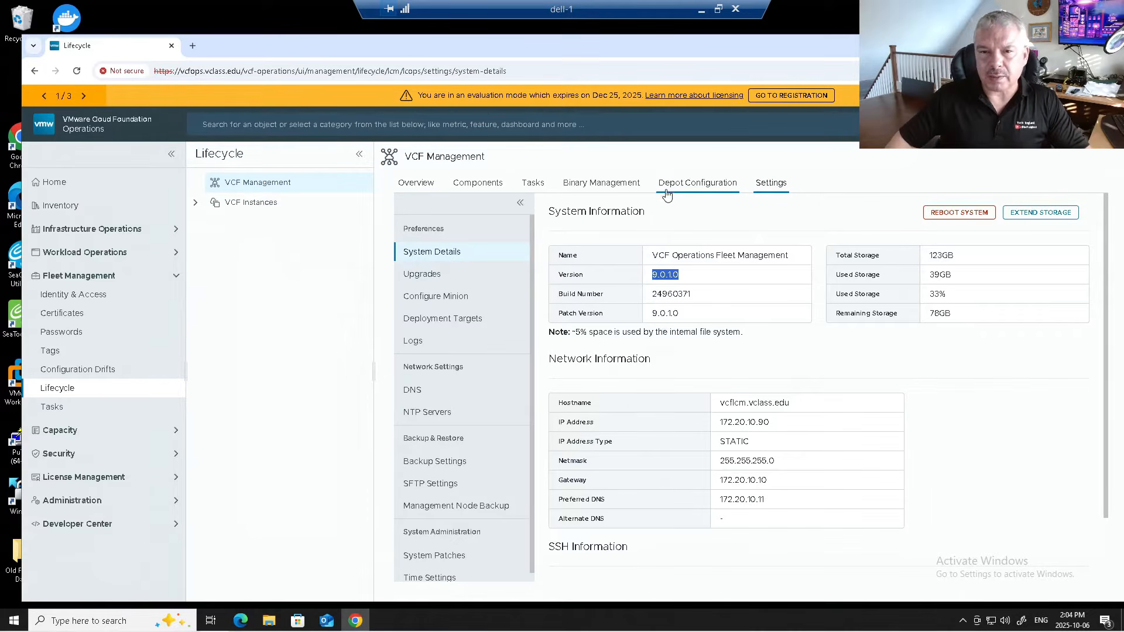
Download the 9.0.1.0 upgrade binaries for operations, automation and operations-logs
{"action": "left_click", "coordinate": [608, 185]}
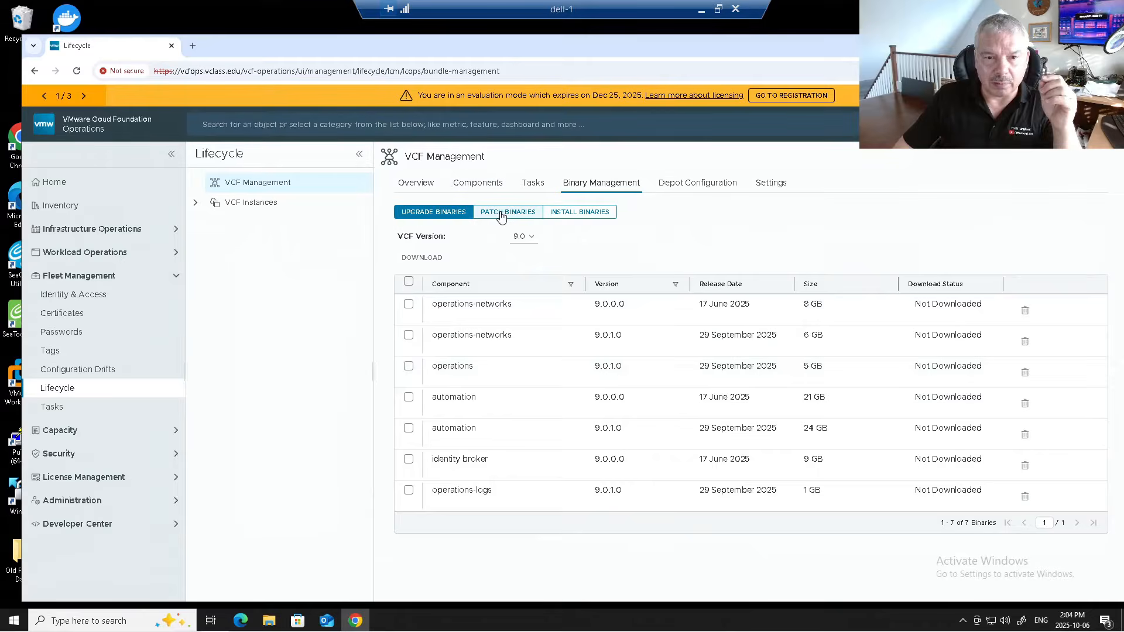
{"action": "left_click", "coordinate": [501, 214]}
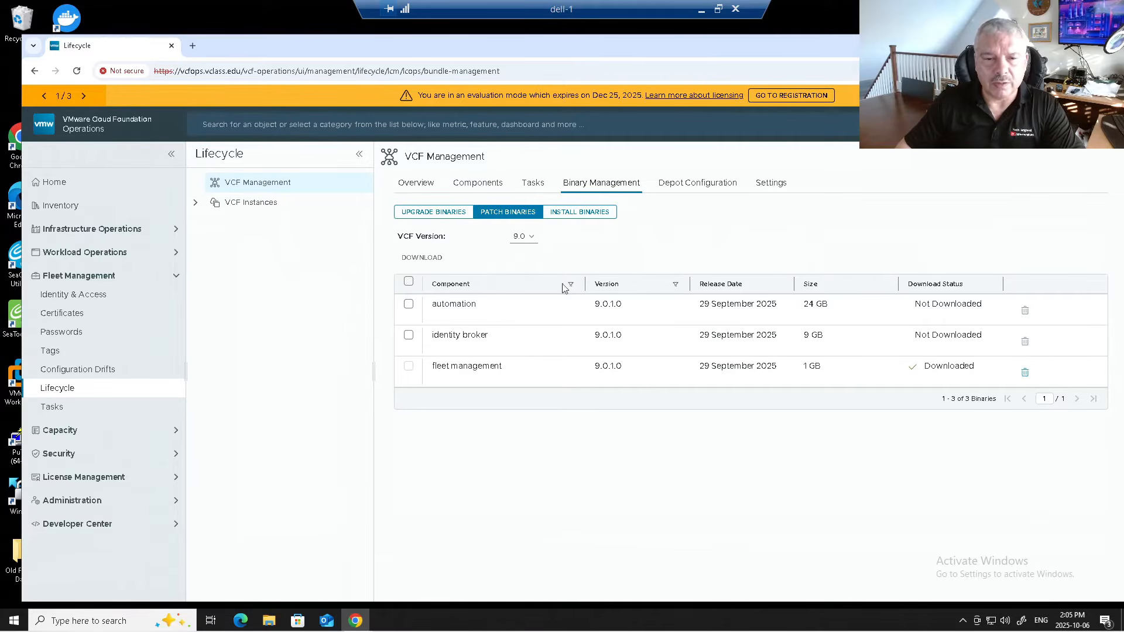
{"action": "left_click", "coordinate": [408, 305]}
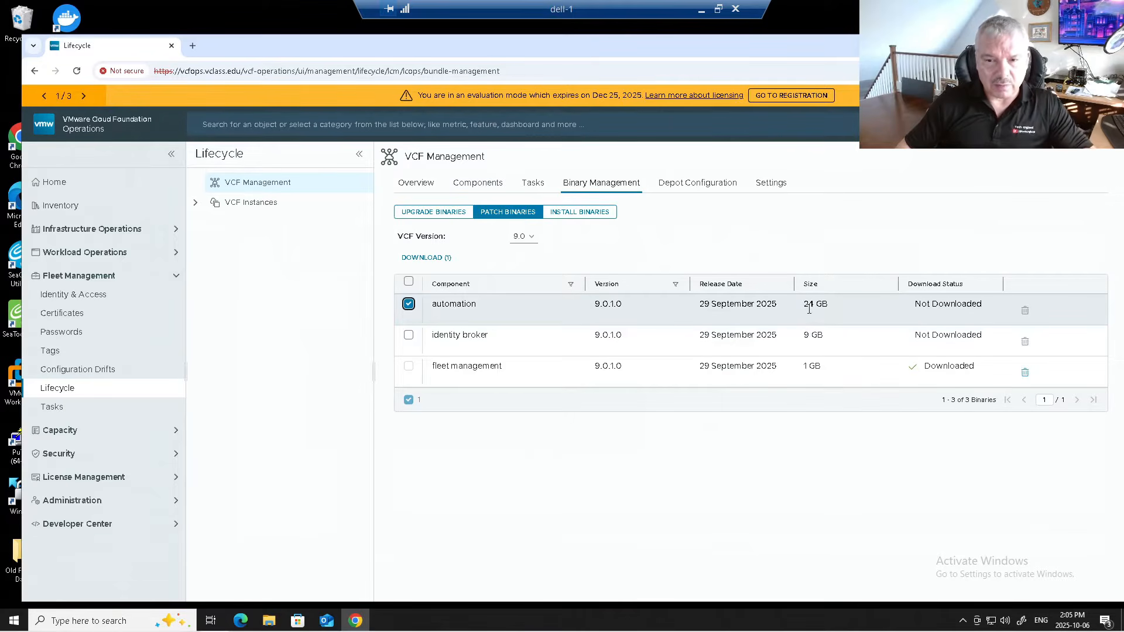
{"action": "left_click", "coordinate": [442, 214]}
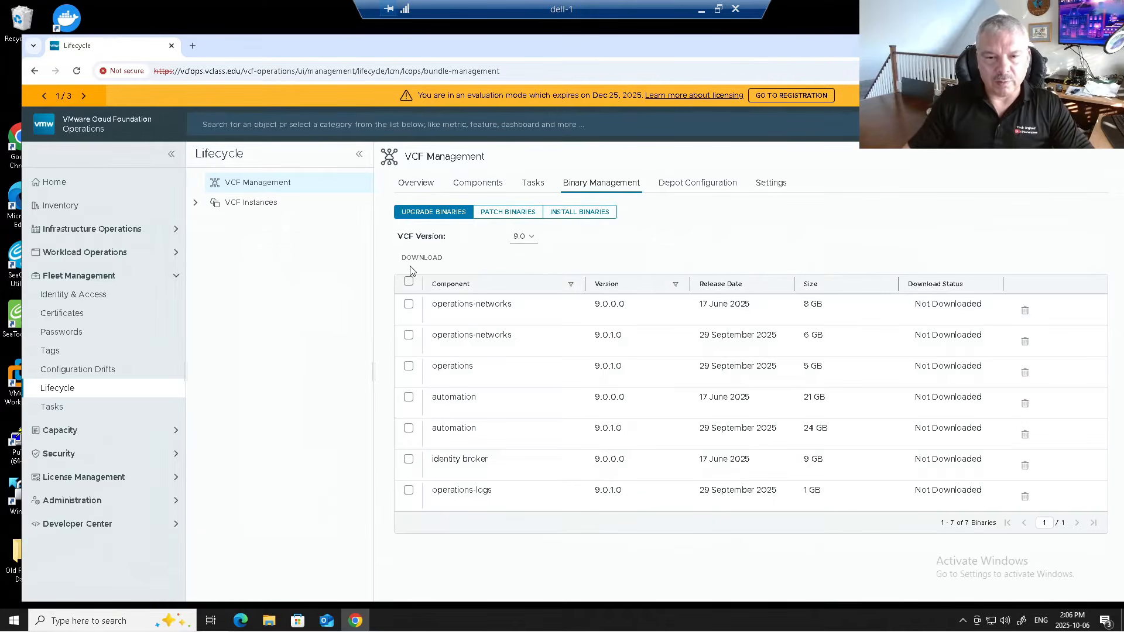
{"action": "left_click", "coordinate": [409, 366]}
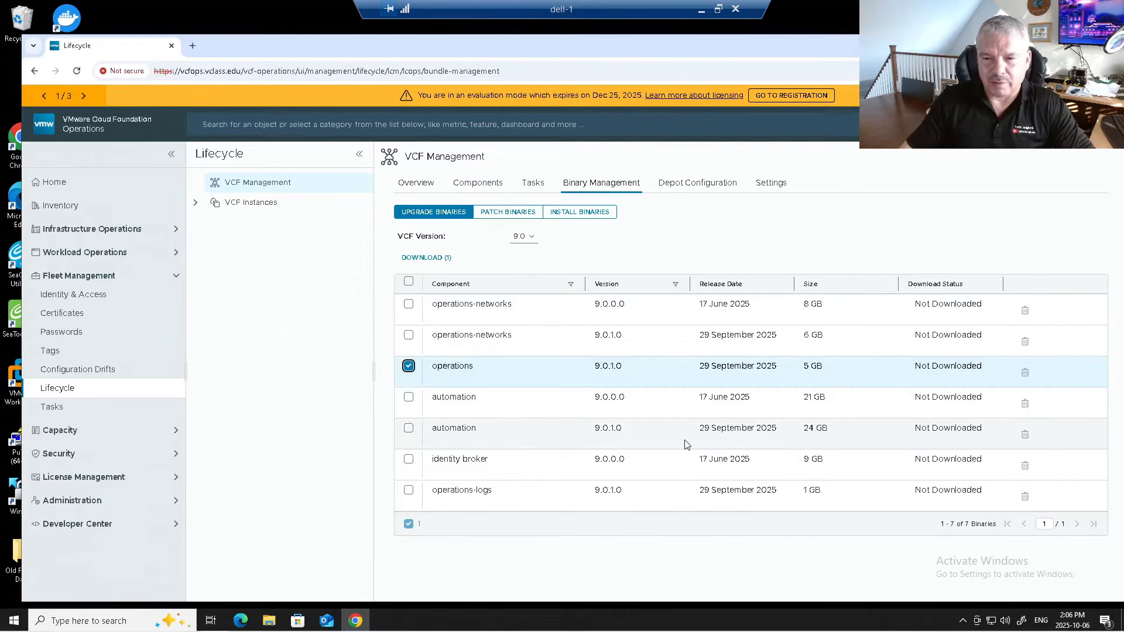
{"action": "left_click", "coordinate": [407, 429]}
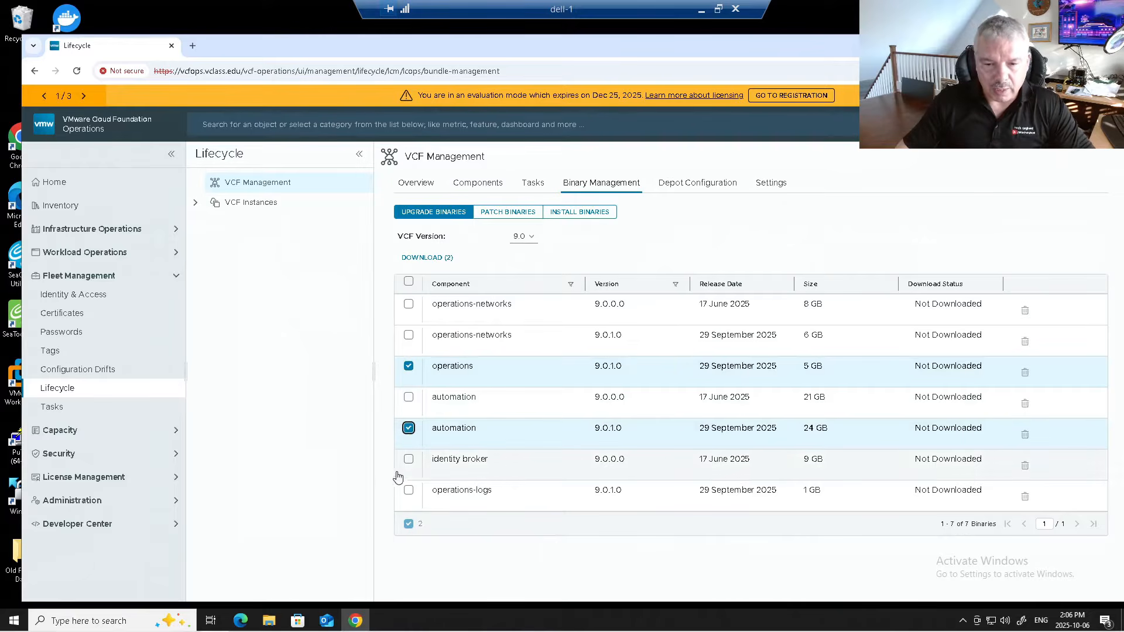
{"action": "left_click", "coordinate": [408, 490]}
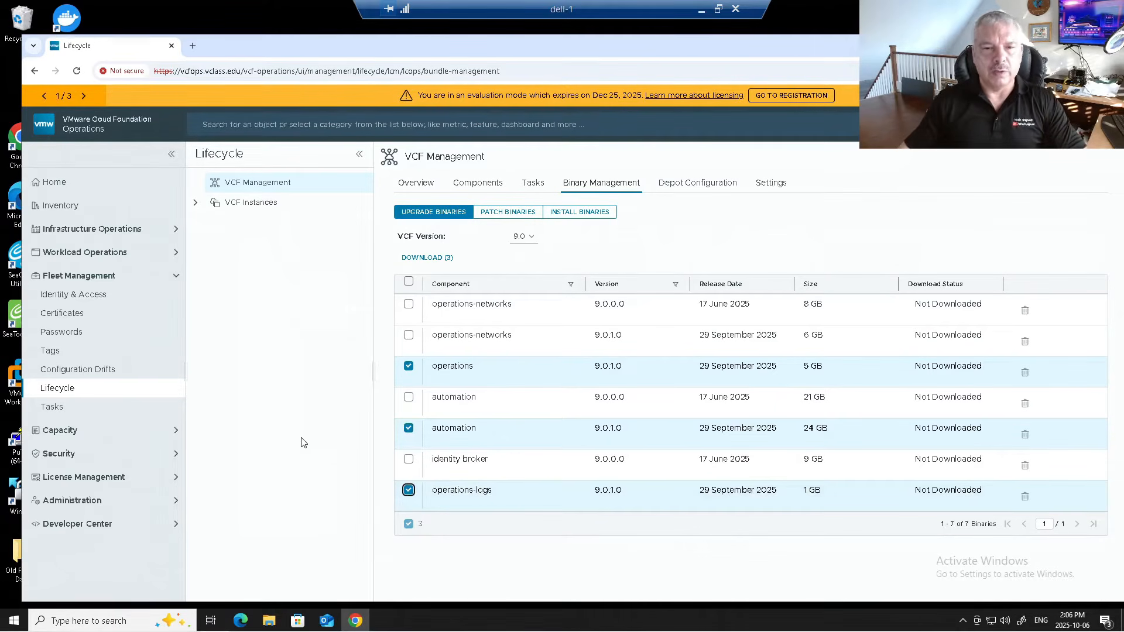
{"action": "left_click", "coordinate": [432, 259]}
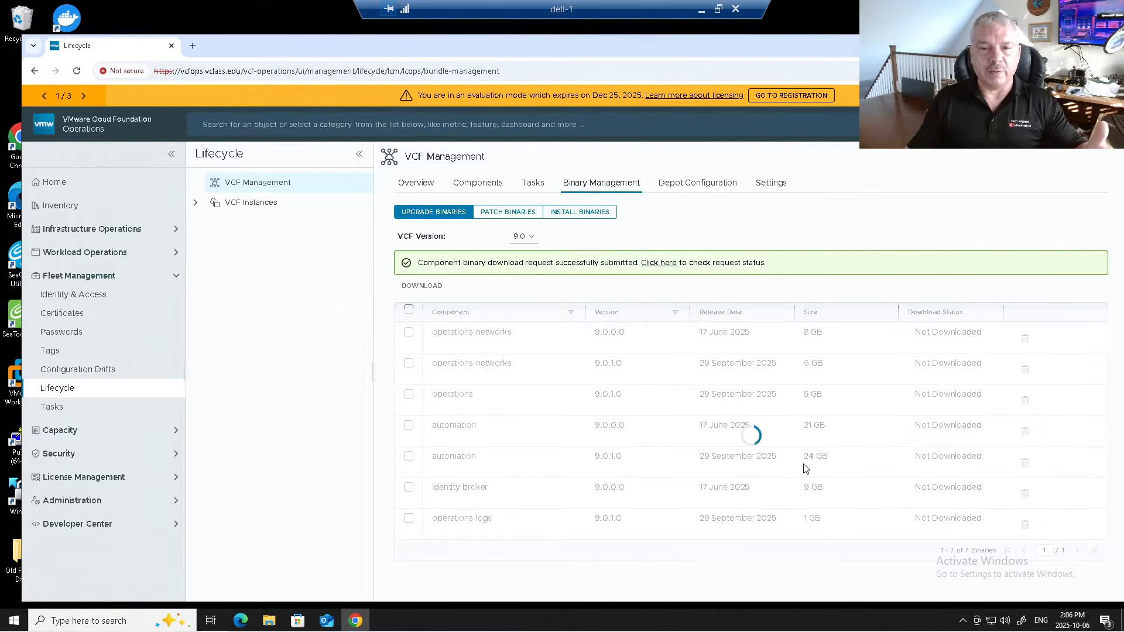
Check the status and stages of the VRA and VROPS 9.0.1.0 upgrade binary download requests
{"action": "left_click", "coordinate": [659, 265]}
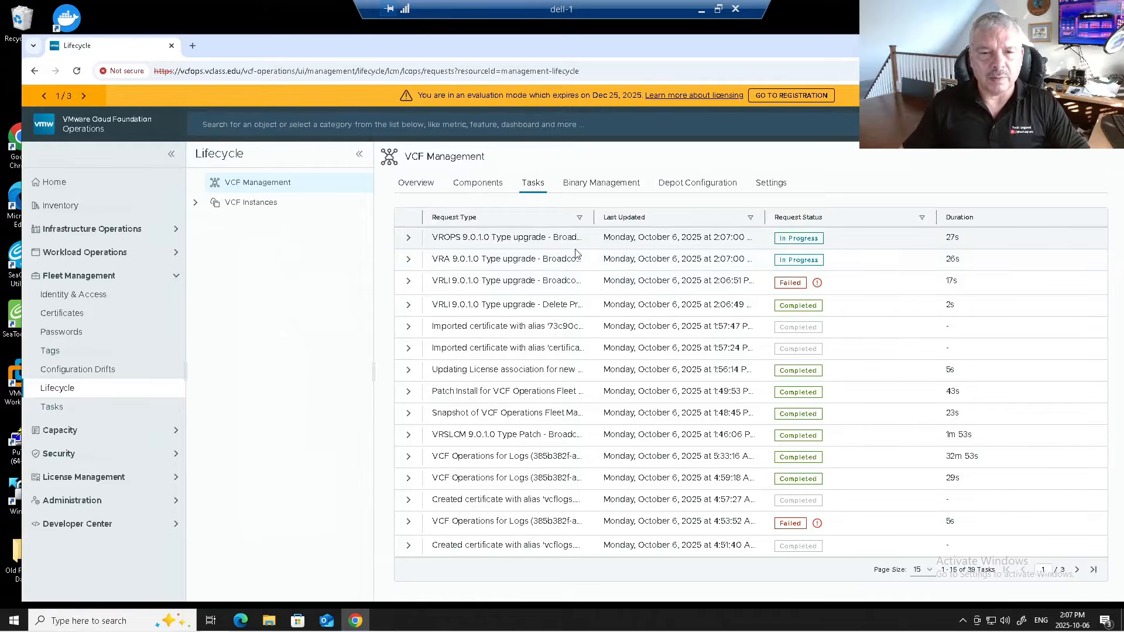
{"action": "left_click", "coordinate": [787, 264]}
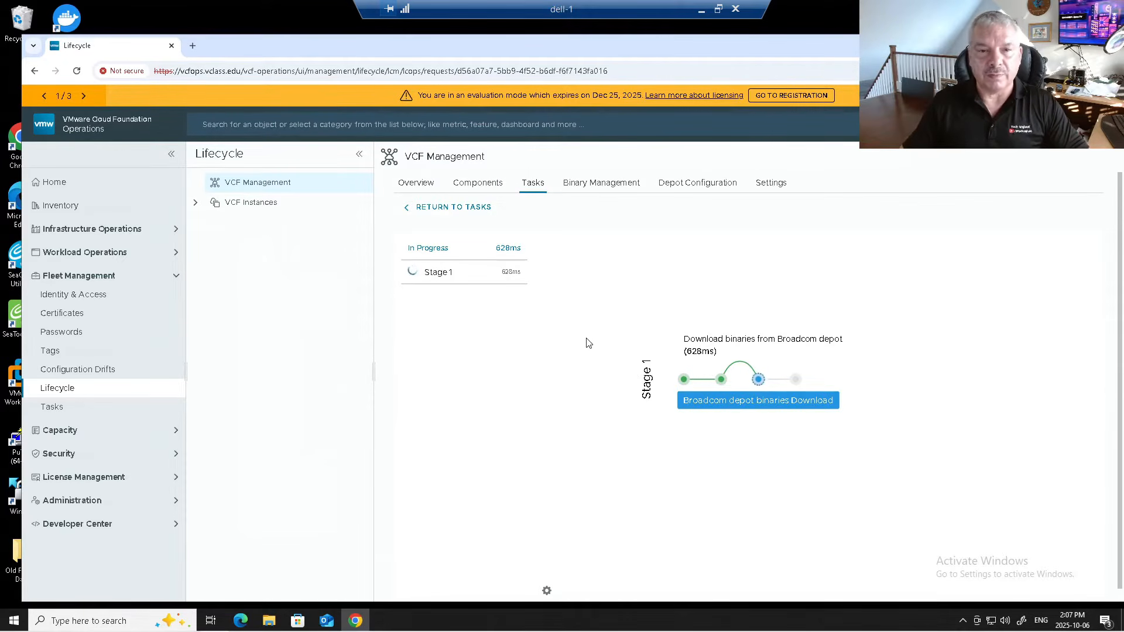
{"action": "left_click", "coordinate": [440, 207]}
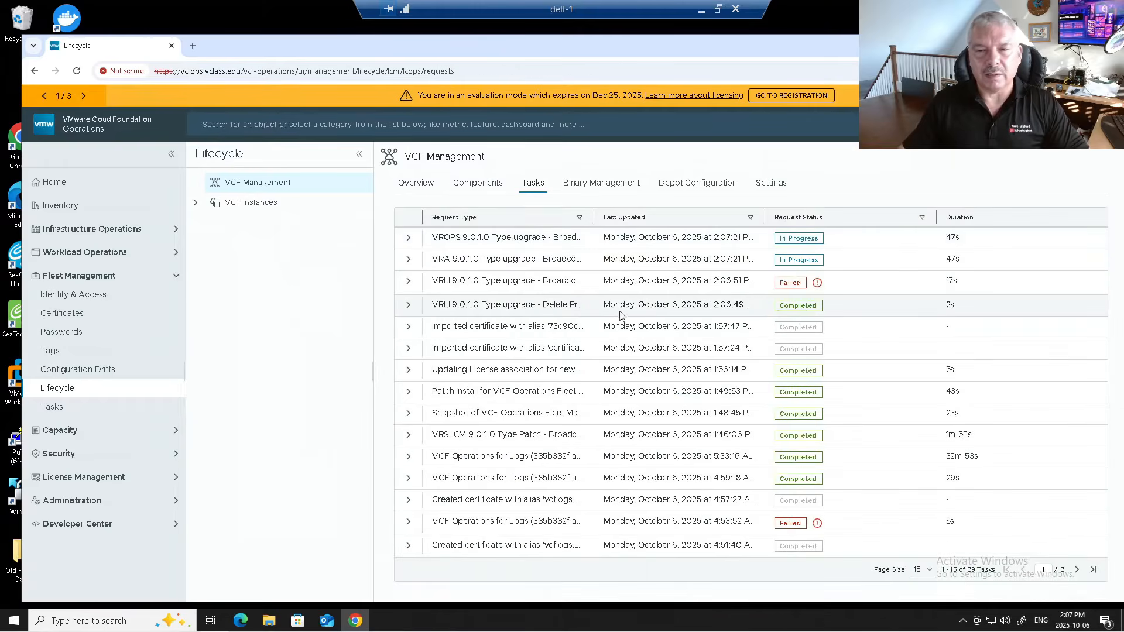
{"action": "left_click", "coordinate": [794, 239]}
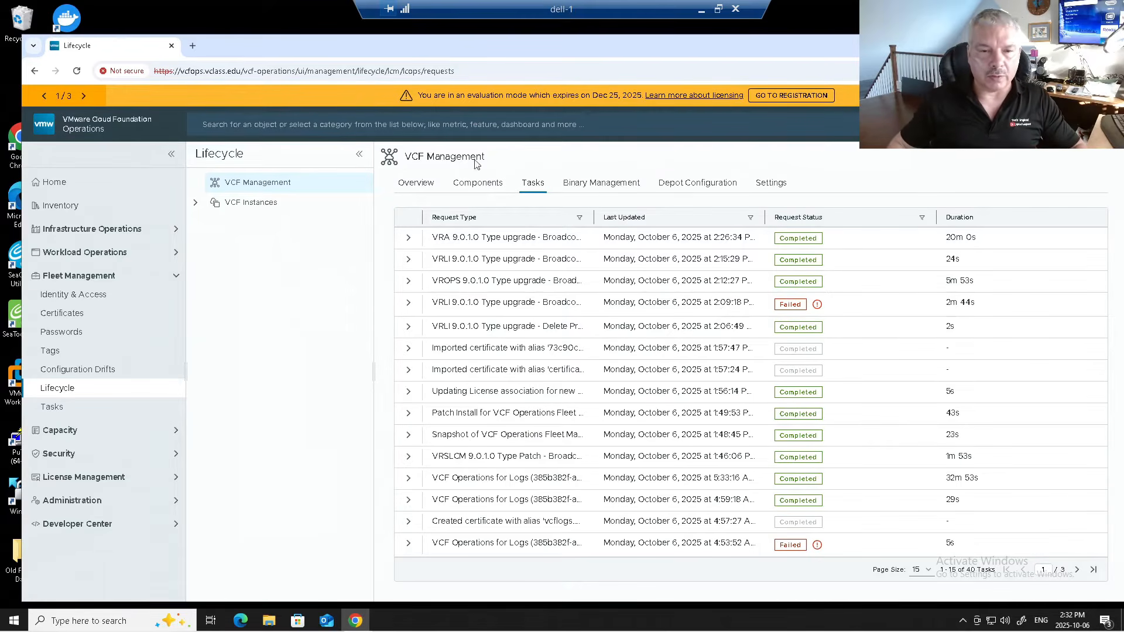
Set the target version to 9.0.1.0 for operations-logs, operations and automation in the VCF Management upgrade plan
{"action": "left_click", "coordinate": [417, 185]}
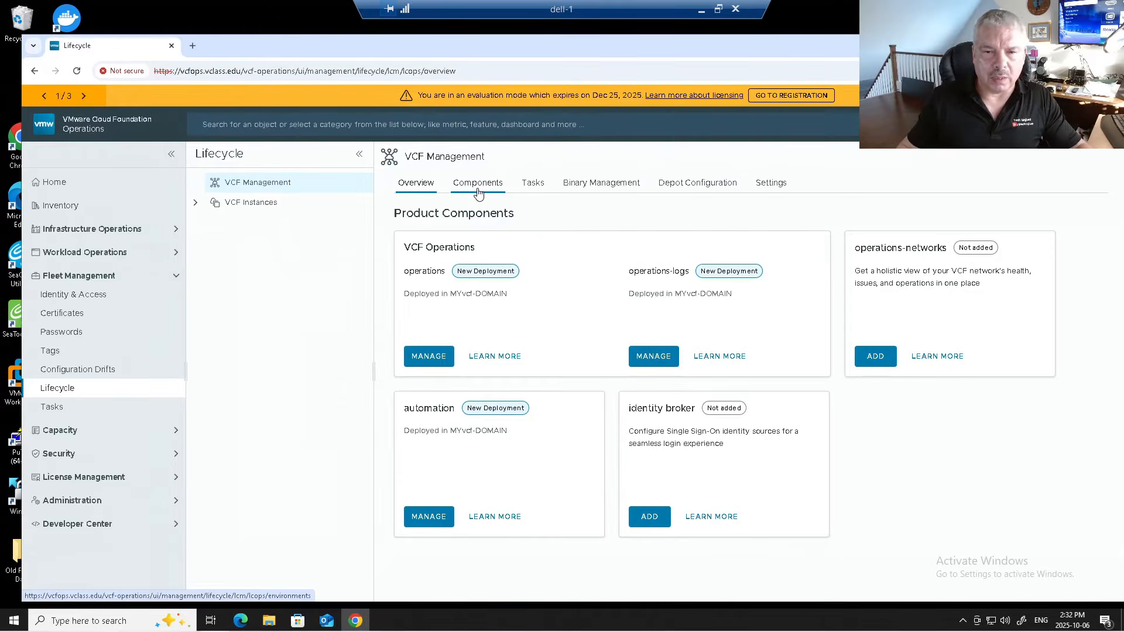
{"action": "left_click", "coordinate": [601, 182]}
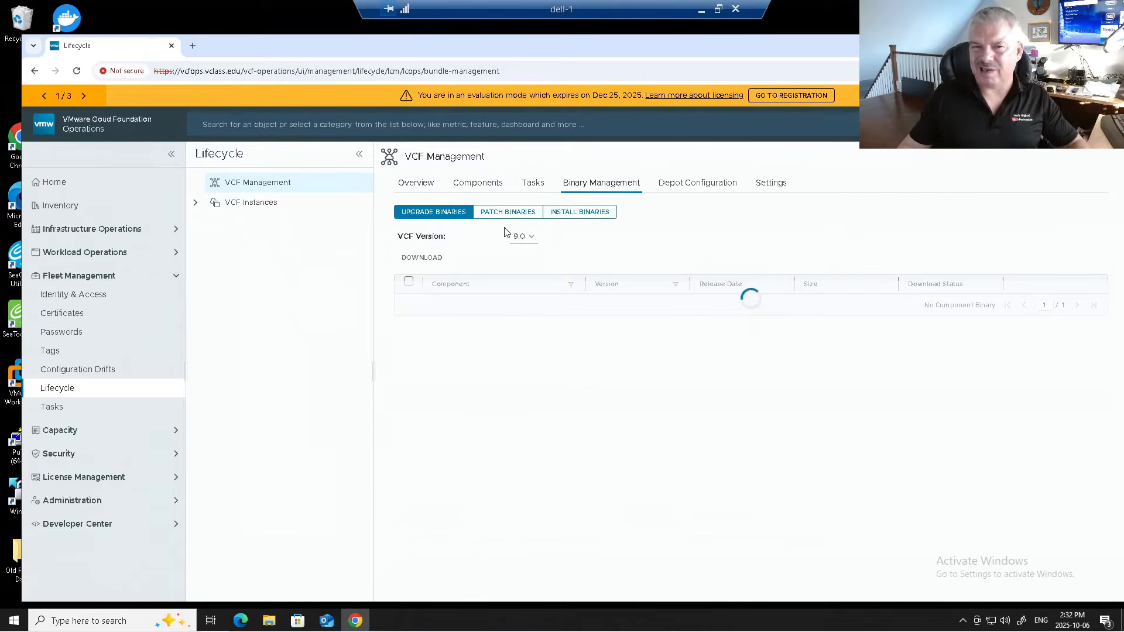
{"action": "left_click", "coordinate": [479, 184]}
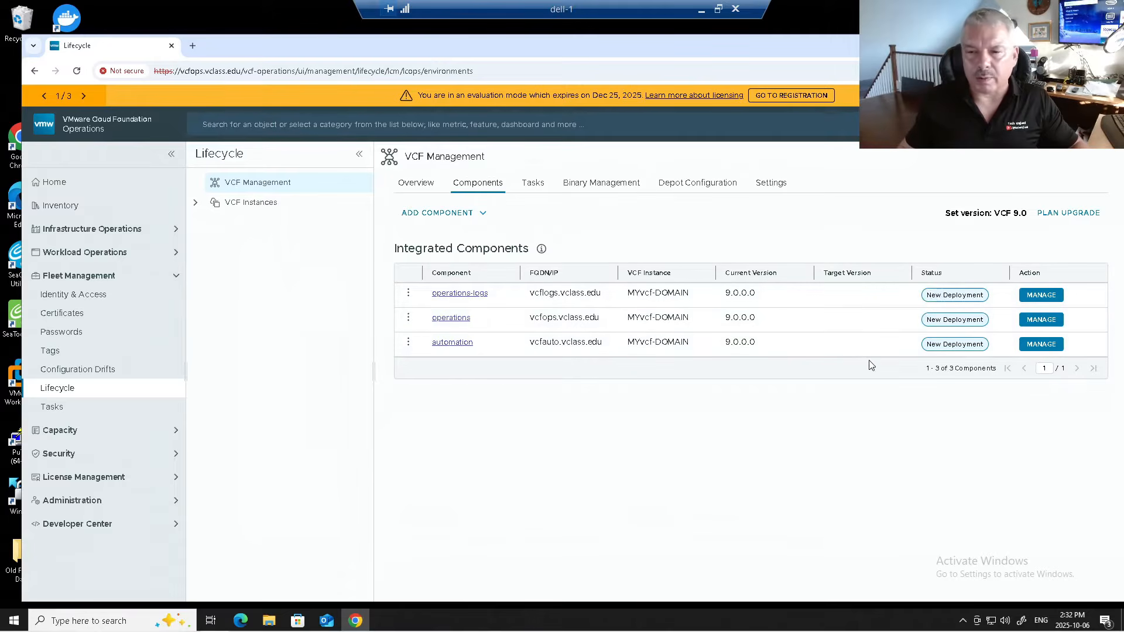
{"action": "left_click", "coordinate": [1079, 214]}
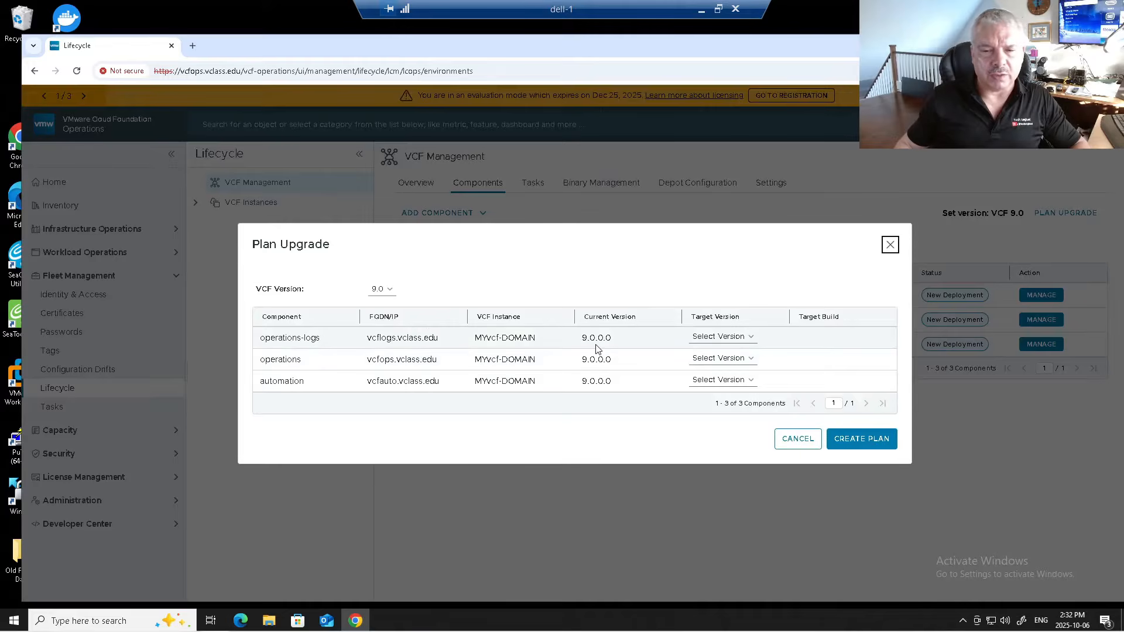
{"action": "left_click", "coordinate": [732, 338]}
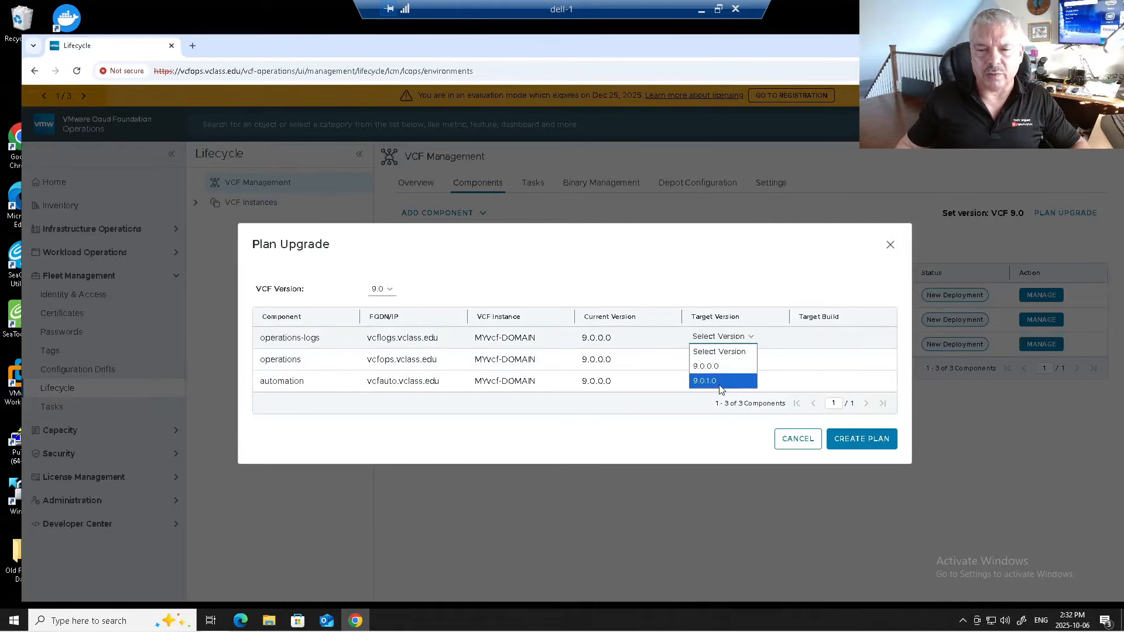
{"action": "left_click", "coordinate": [718, 383]}
{"action": "left_click", "coordinate": [723, 358]}
{"action": "left_click", "coordinate": [711, 402]}
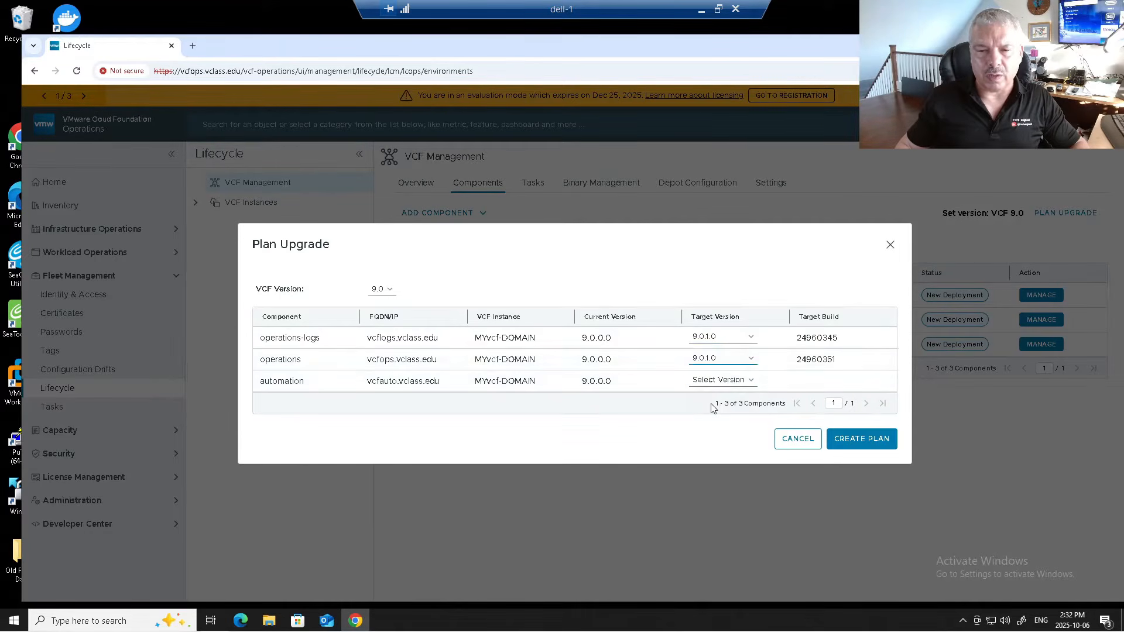
{"action": "left_click", "coordinate": [719, 380]}
{"action": "left_click", "coordinate": [711, 423]}
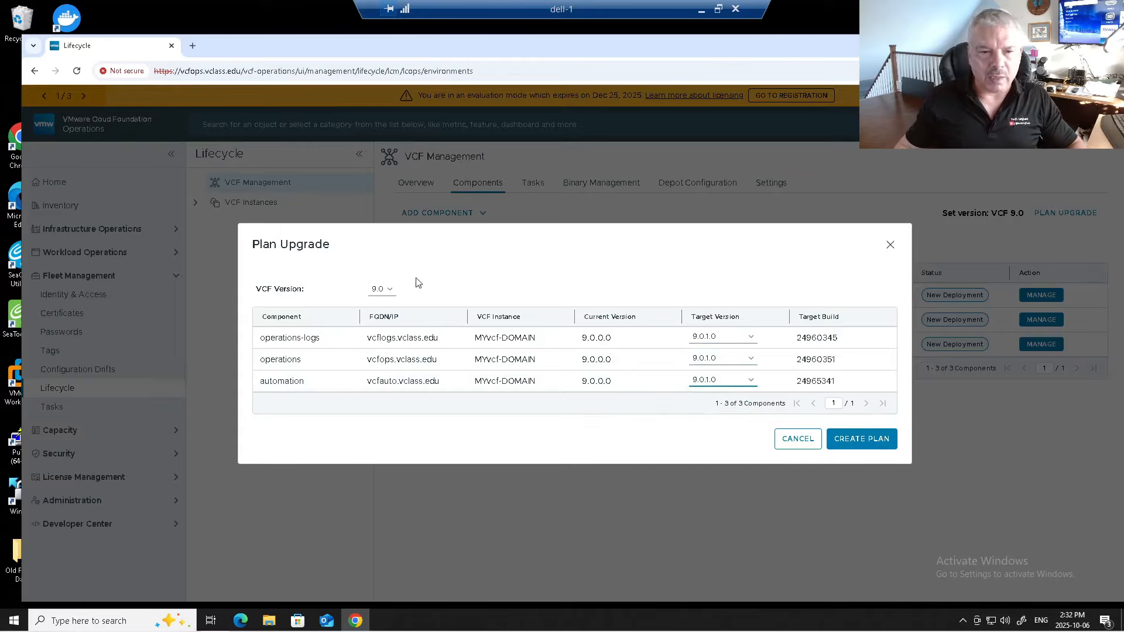
Keep the VCF version at 9.0 and create the upgrade plan
{"action": "left_click", "coordinate": [382, 291]}
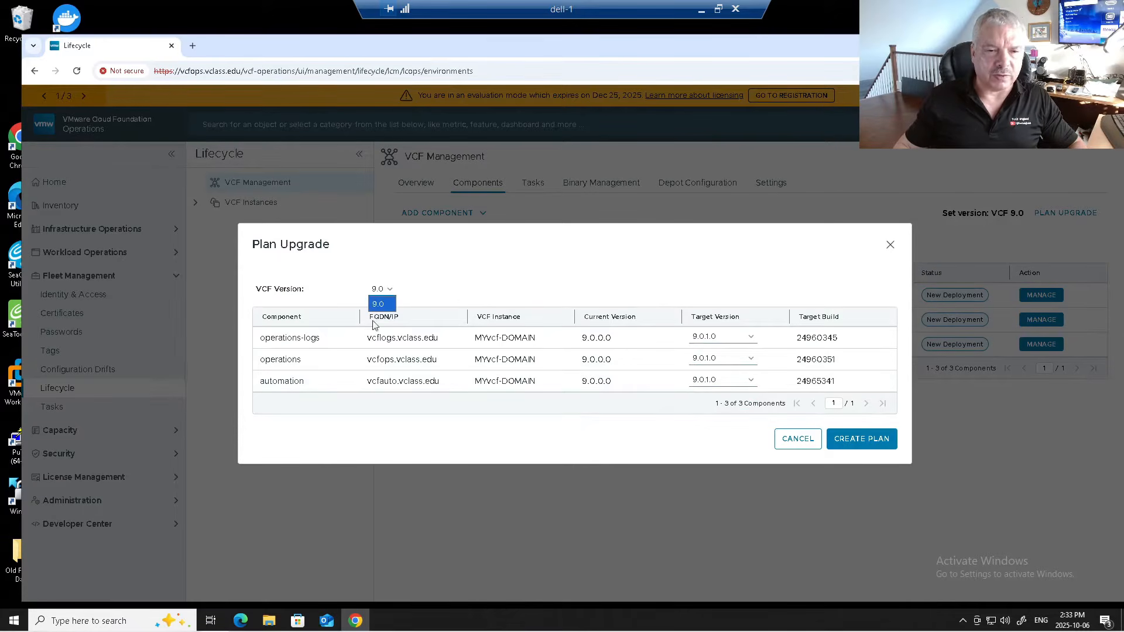
{"action": "left_click", "coordinate": [517, 274]}
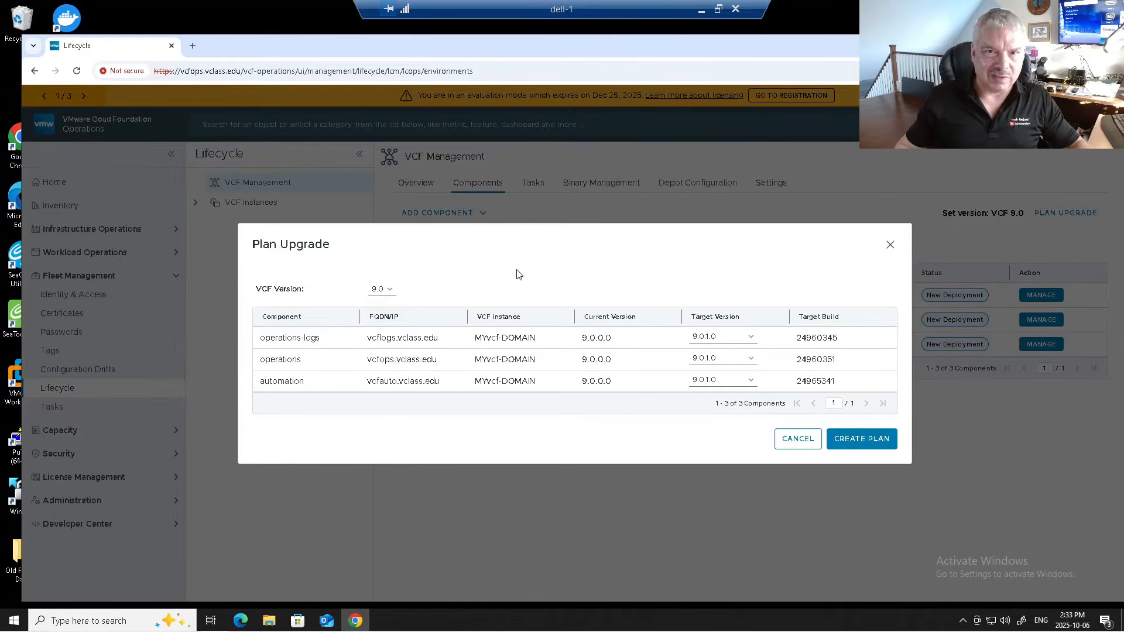
{"action": "left_click", "coordinate": [861, 442]}
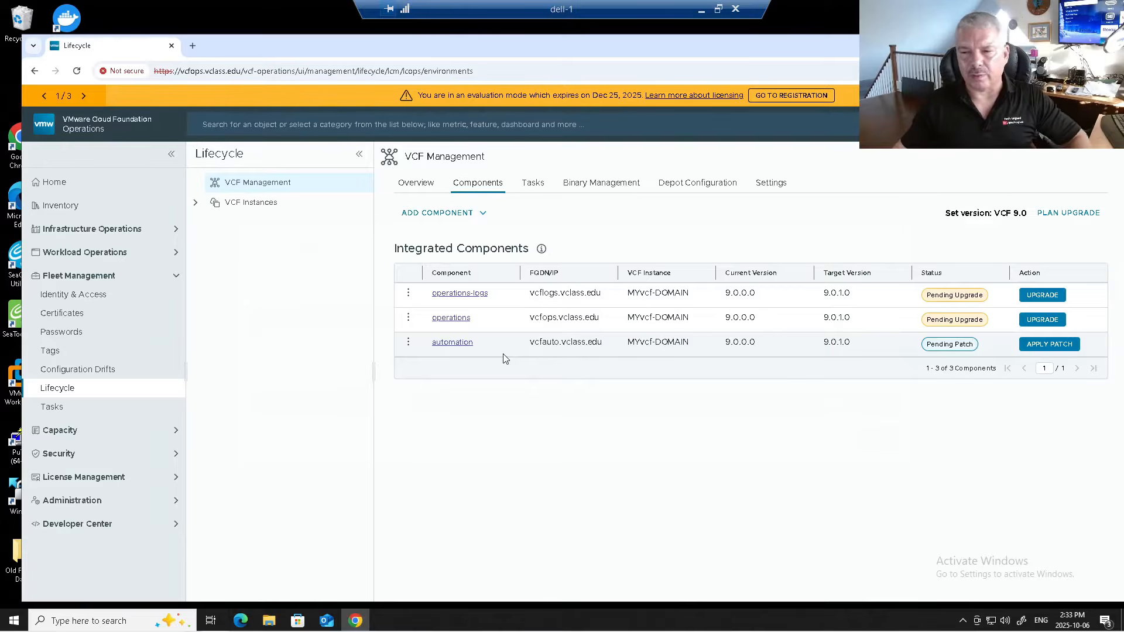
Trigger an inventory sync of the operations component before its upgrade, check its stages and return to the task list
{"action": "left_click", "coordinate": [1048, 320]}
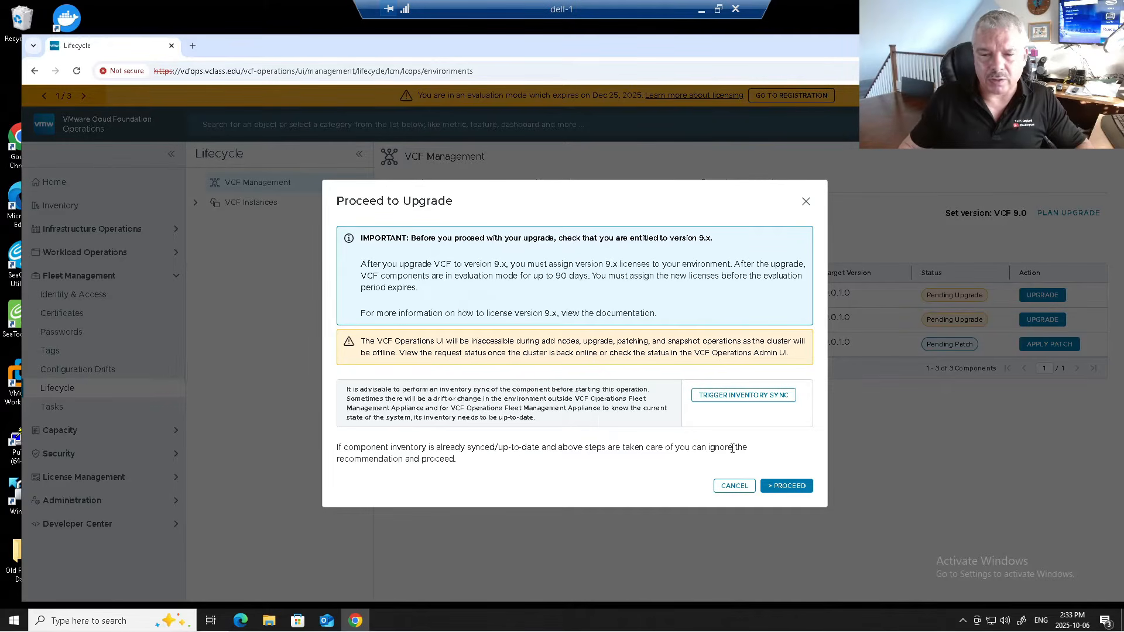
{"action": "left_click_drag", "start_coordinate": [359, 389], "coordinate": [493, 391]}
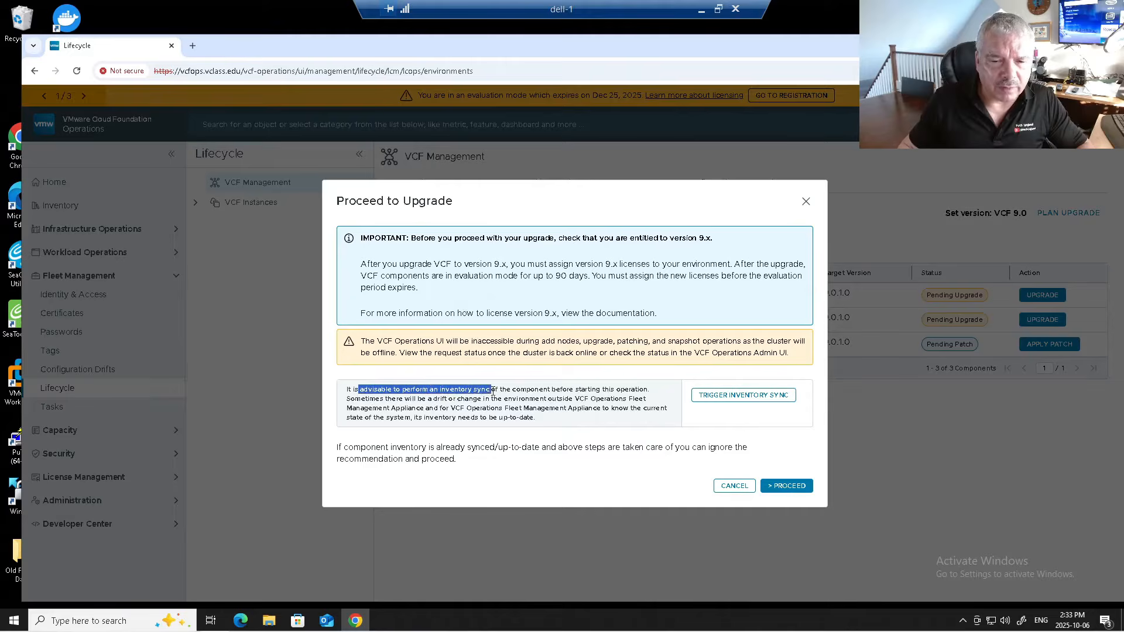
{"action": "left_click_drag", "start_coordinate": [496, 391], "coordinate": [506, 391]}
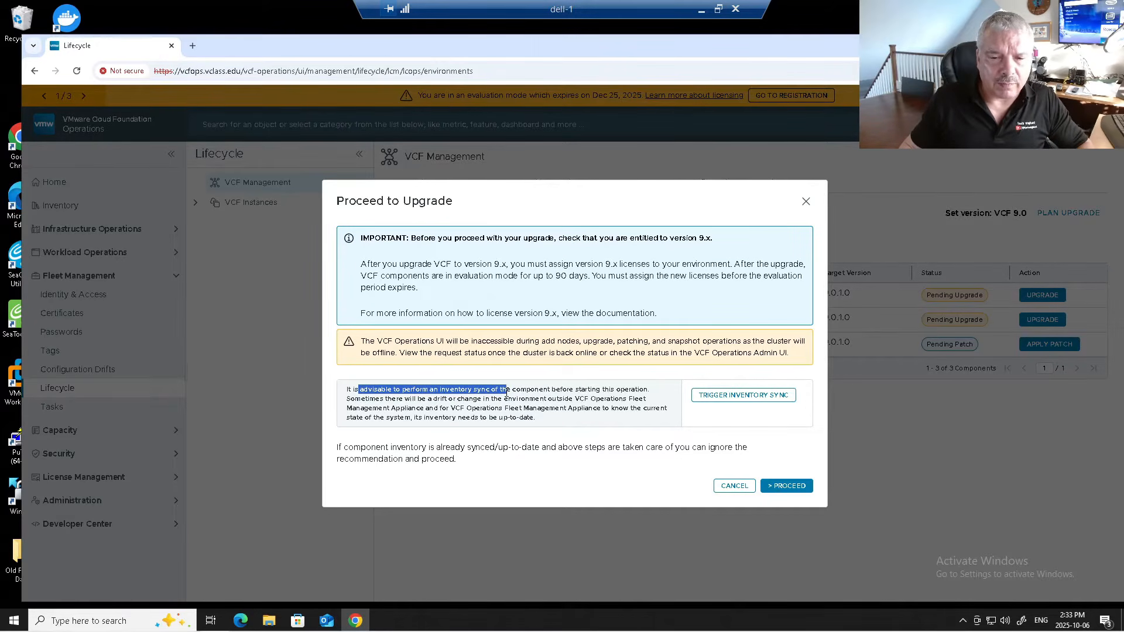
{"action": "left_click_drag", "start_coordinate": [506, 399], "coordinate": [506, 400]}
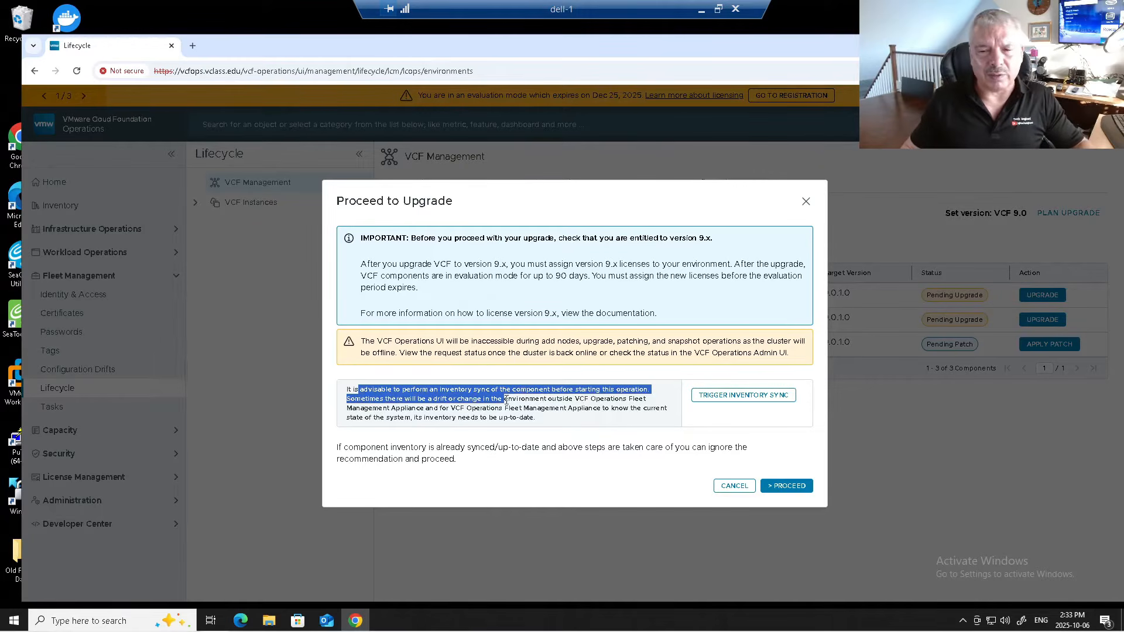
{"action": "left_click", "coordinate": [733, 398]}
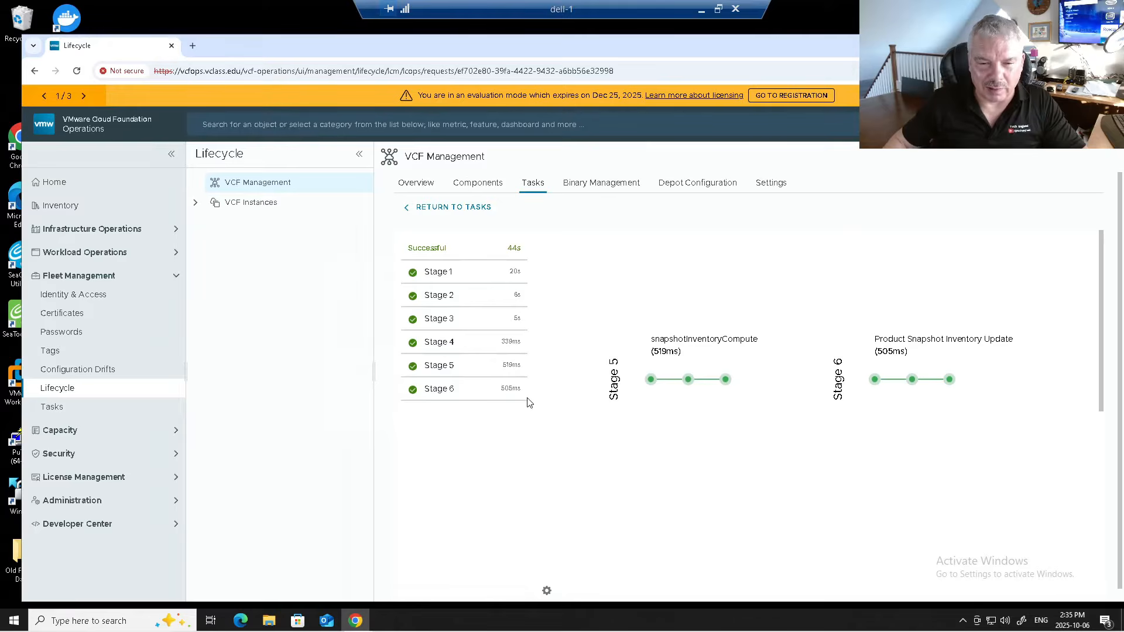
{"action": "left_click", "coordinate": [434, 209]}
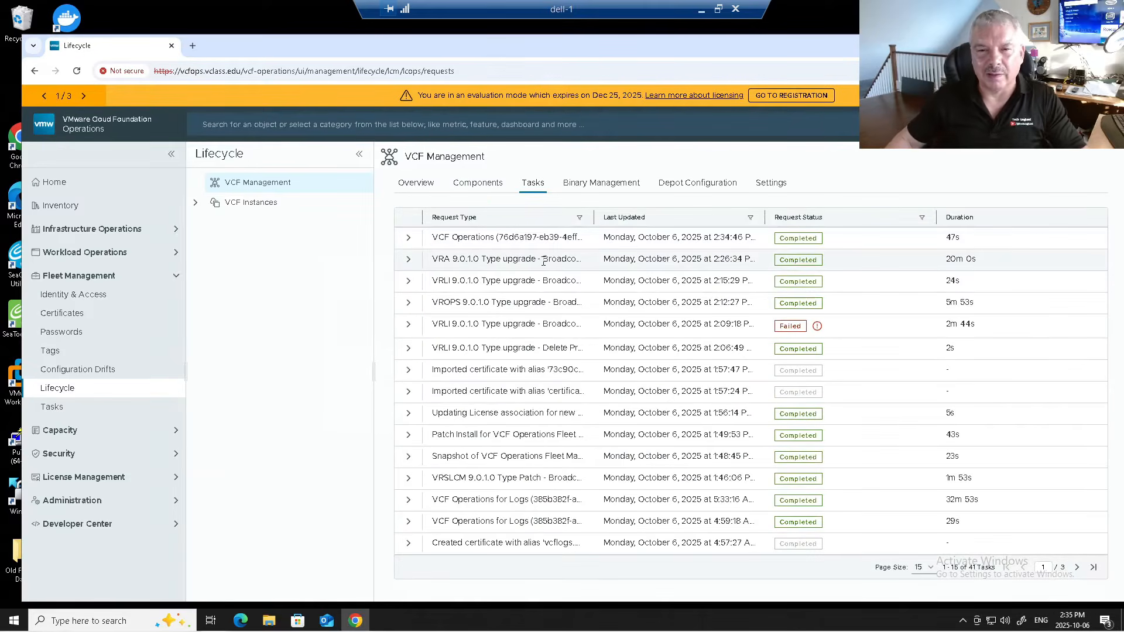
Start the operations upgrade with component version 9.0.1.0 and run the APUAT assessment
{"action": "left_click", "coordinate": [473, 190]}
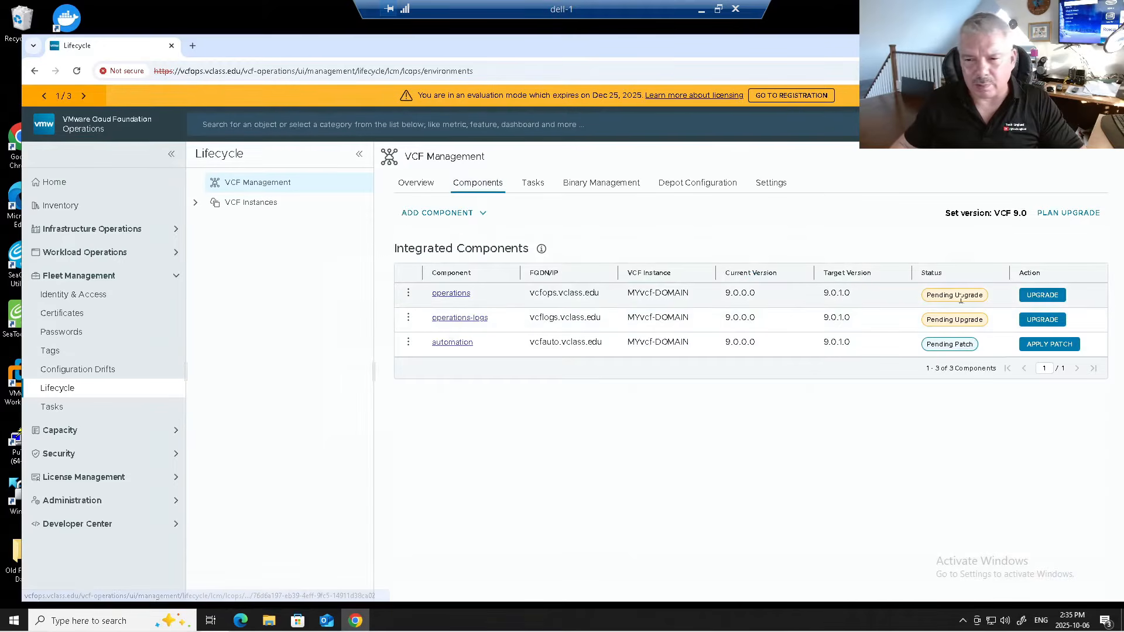
{"action": "left_click", "coordinate": [1042, 295]}
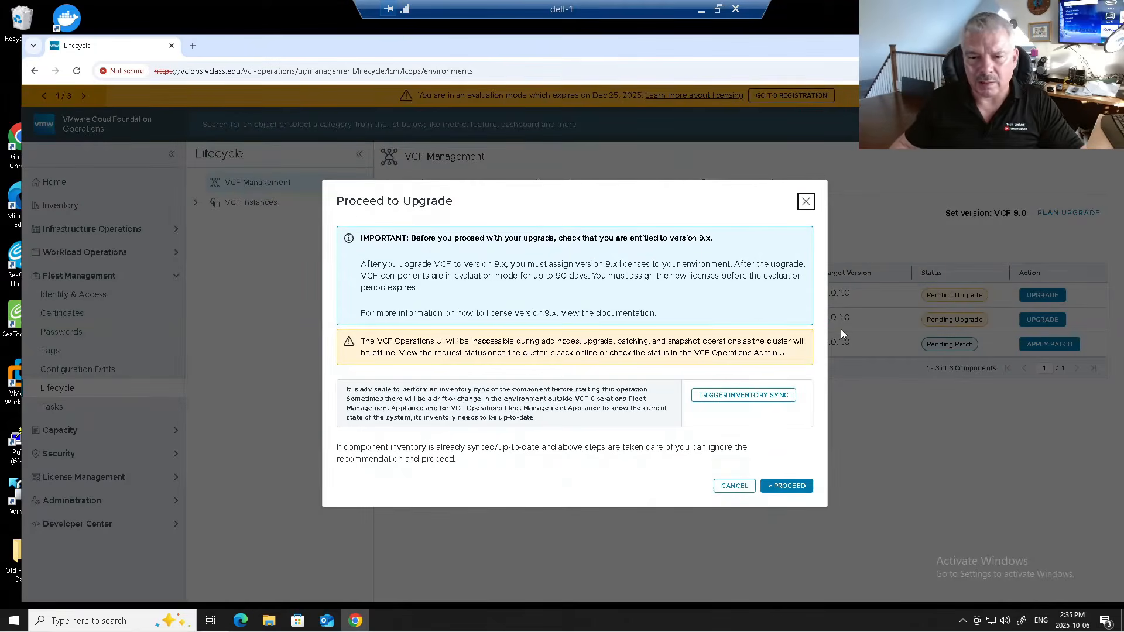
{"action": "left_click", "coordinate": [801, 495]}
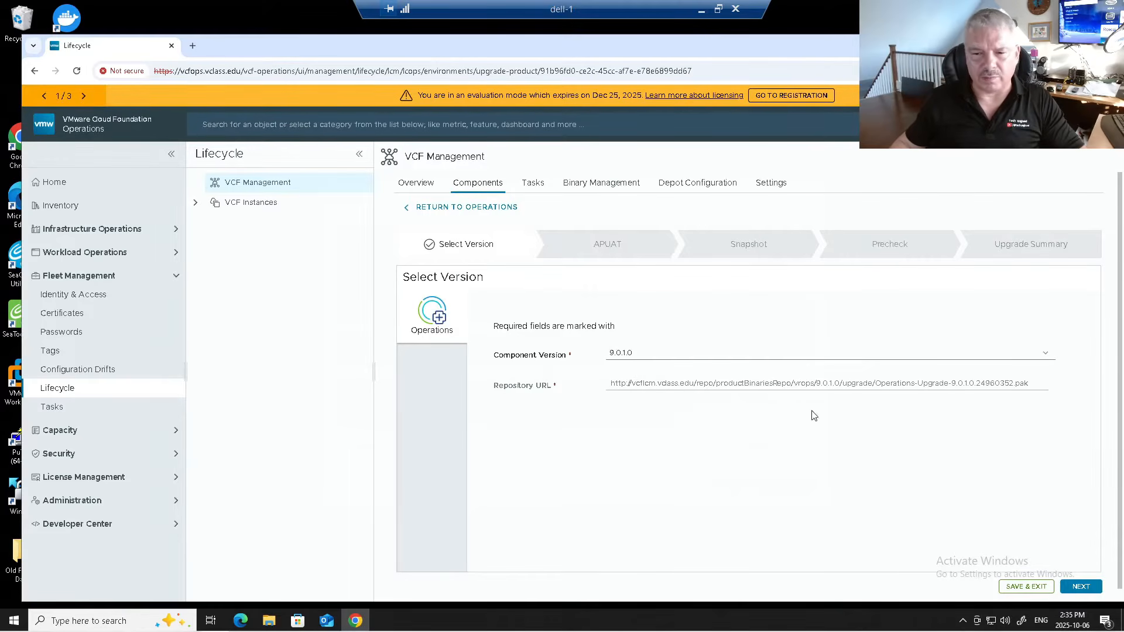
{"action": "left_click", "coordinate": [1079, 588]}
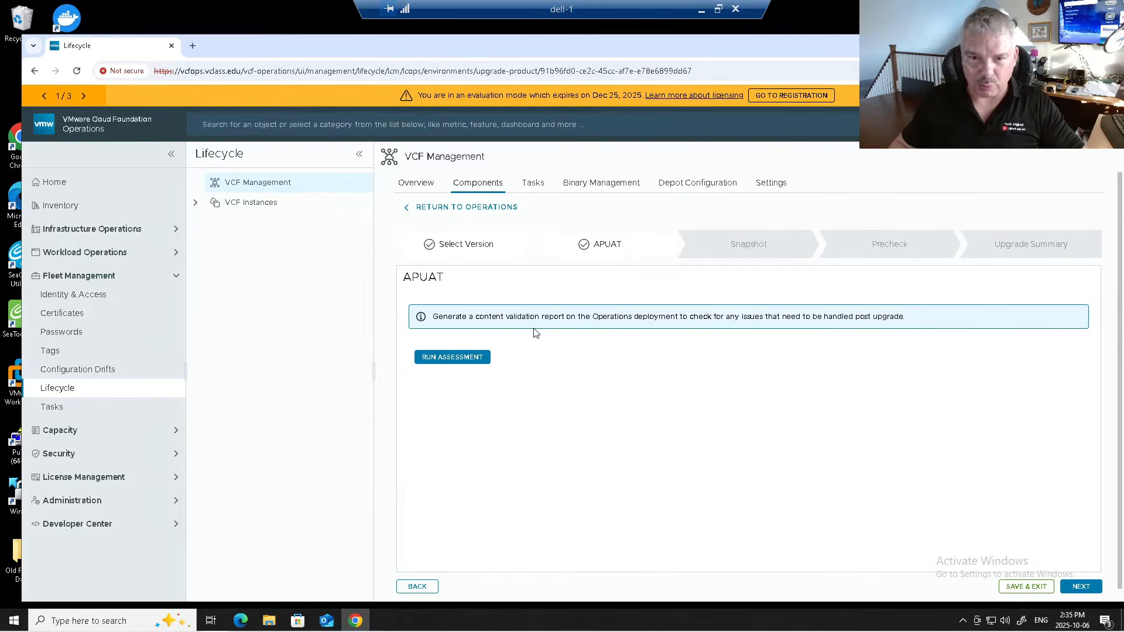
{"action": "left_click", "coordinate": [452, 356]}
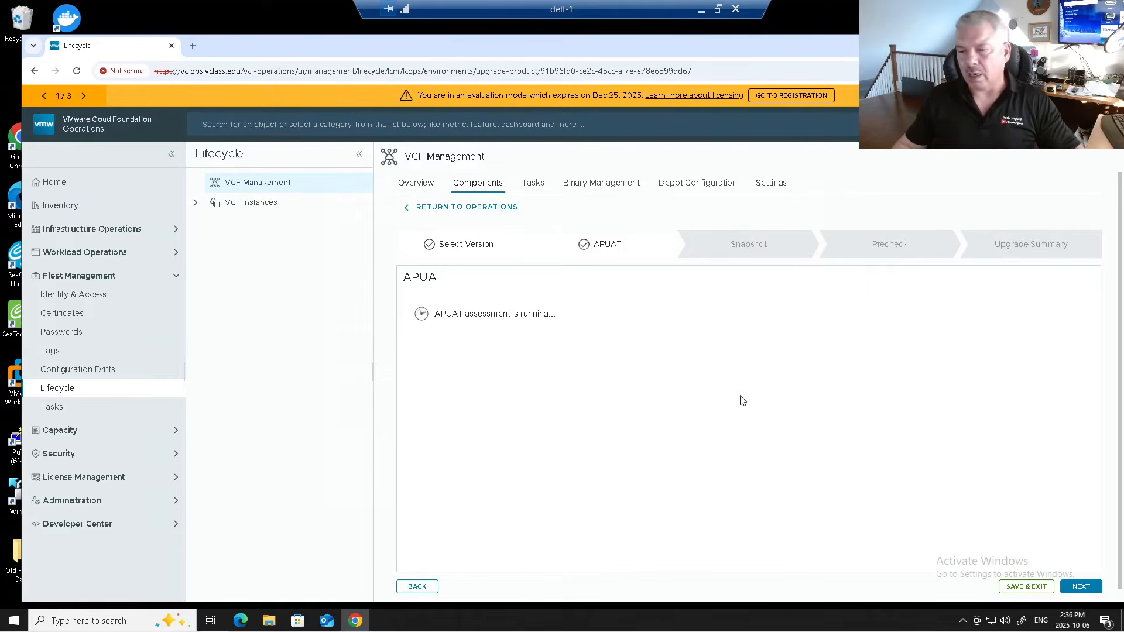
Keep the option to take a component snapshot without retaining it, and run the upgrade precheck for operations
{"action": "left_click", "coordinate": [1074, 590]}
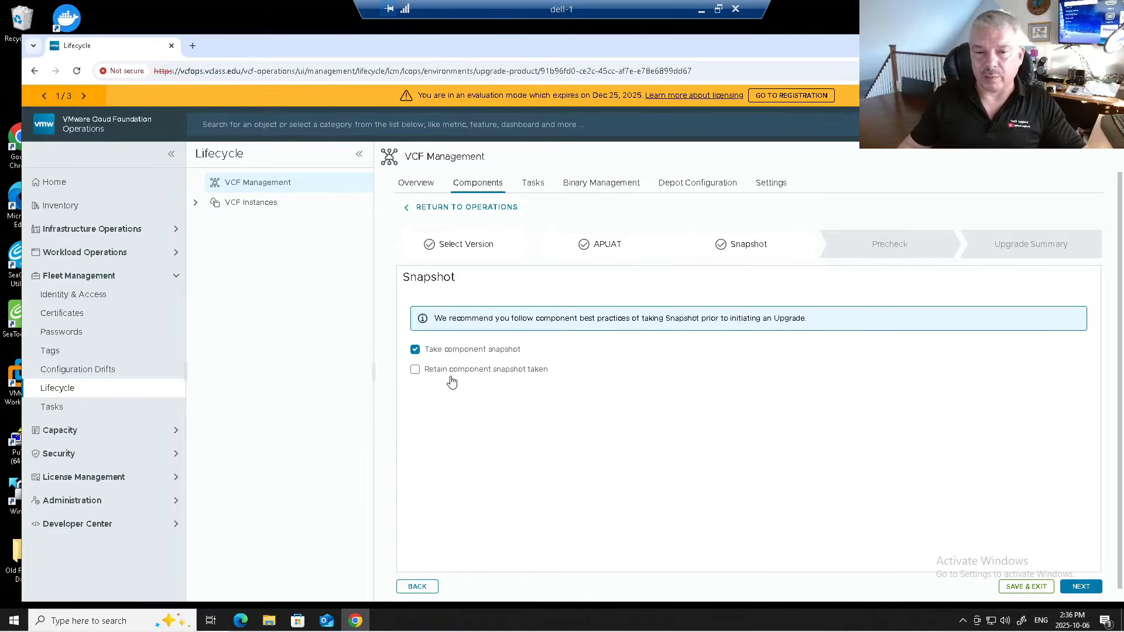
{"action": "left_click", "coordinate": [1070, 589]}
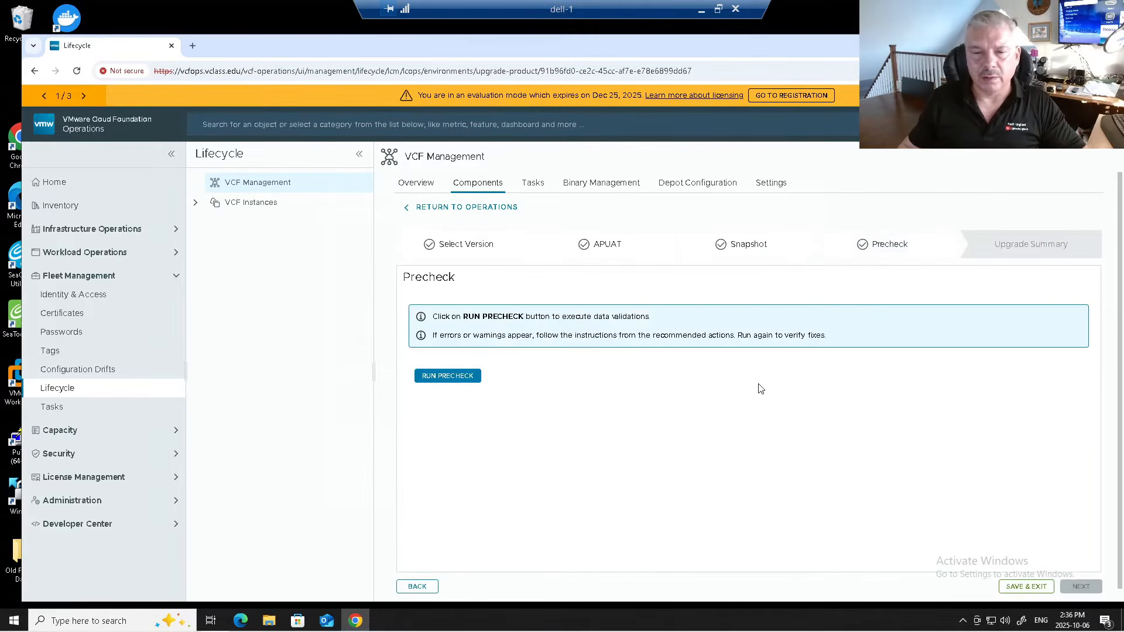
{"action": "left_click", "coordinate": [467, 377]}
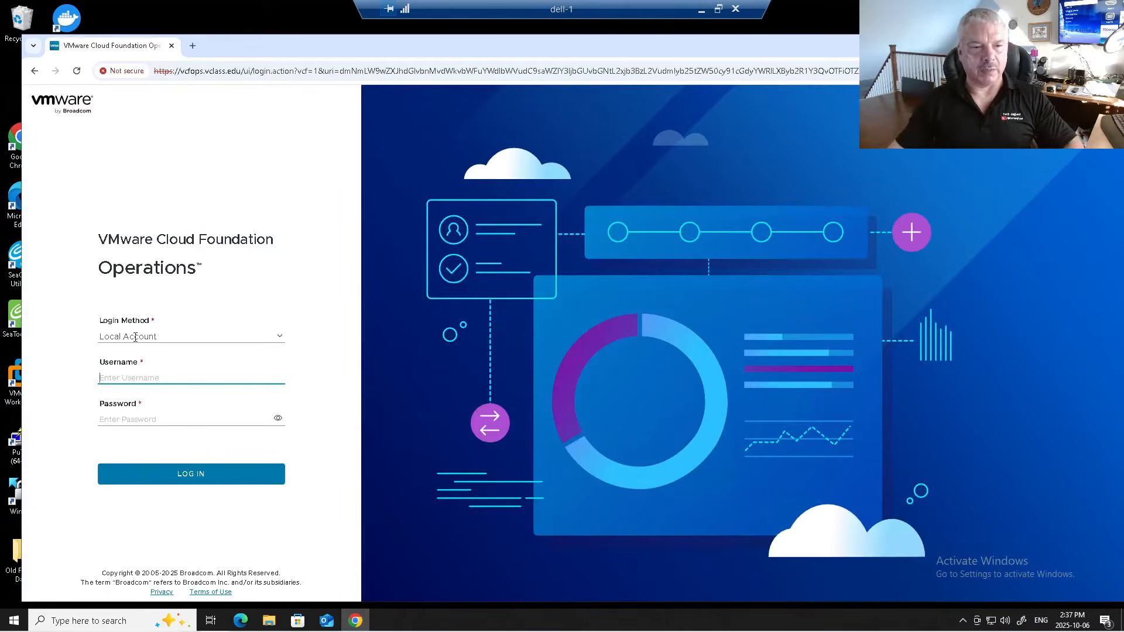
Log back in to VCF Operations with the local account admin and the account password
{"action": "type", "text": "admin"}
{"action": "key", "text": "Tab"}
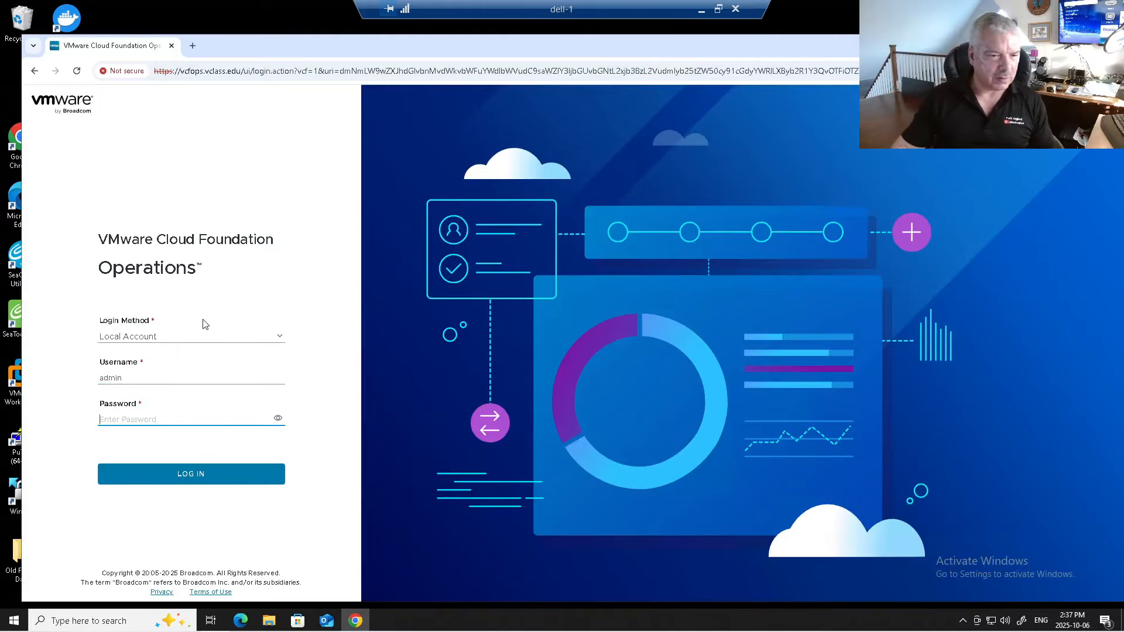
{"action": "type", "text": "V••••••••••••••"}
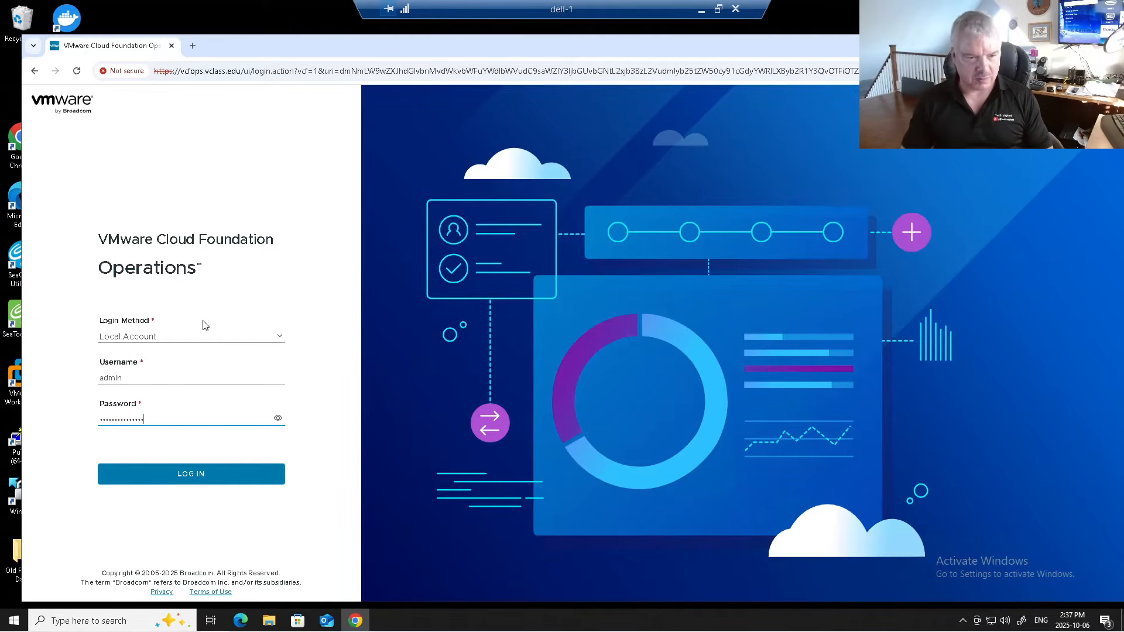
{"action": "type", "text": "•"}
{"action": "key", "text": "Return"}
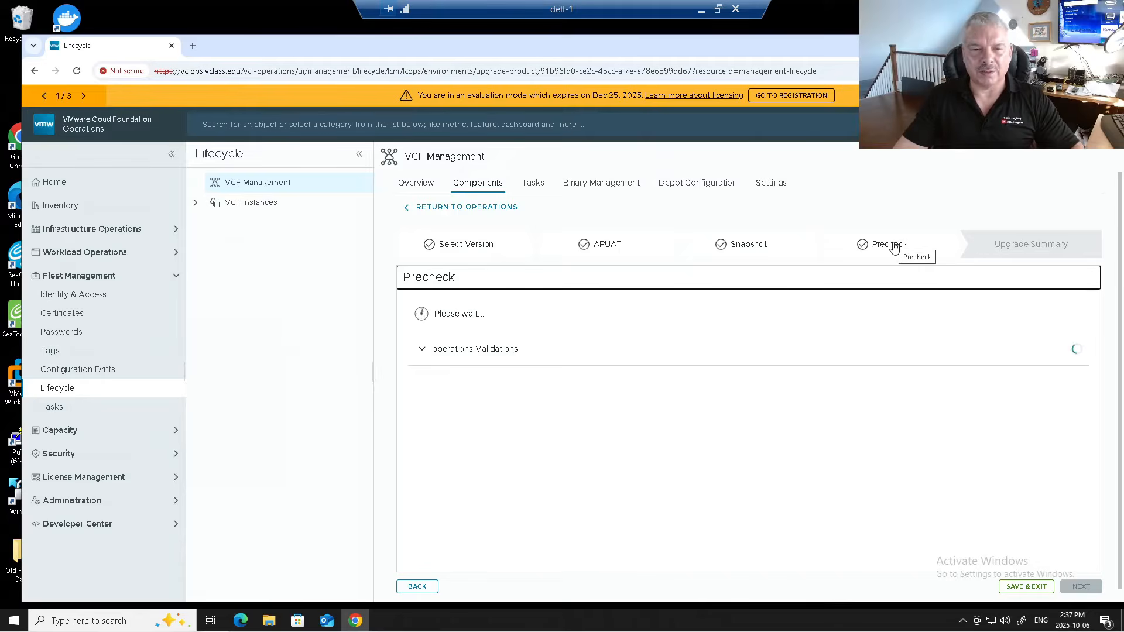
Review the operations precheck validations and the upgrade summary
{"action": "left_click", "coordinate": [422, 349]}
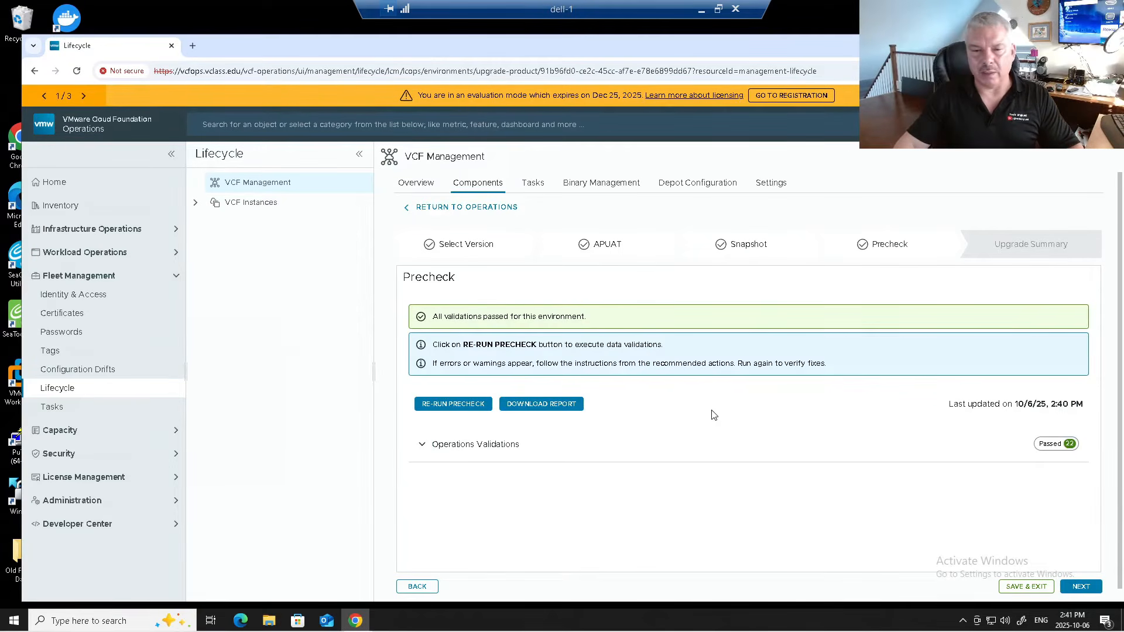
{"action": "left_click", "coordinate": [1083, 588]}
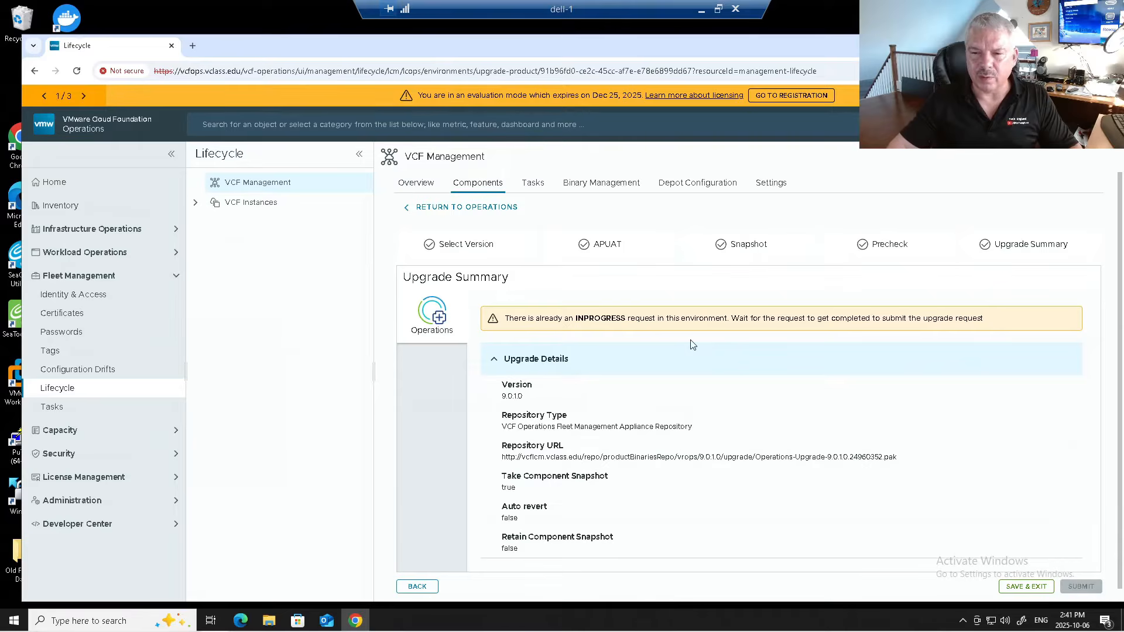
{"action": "scroll", "coordinate": [759, 372], "scroll_direction": "down", "scroll_amount": 1}
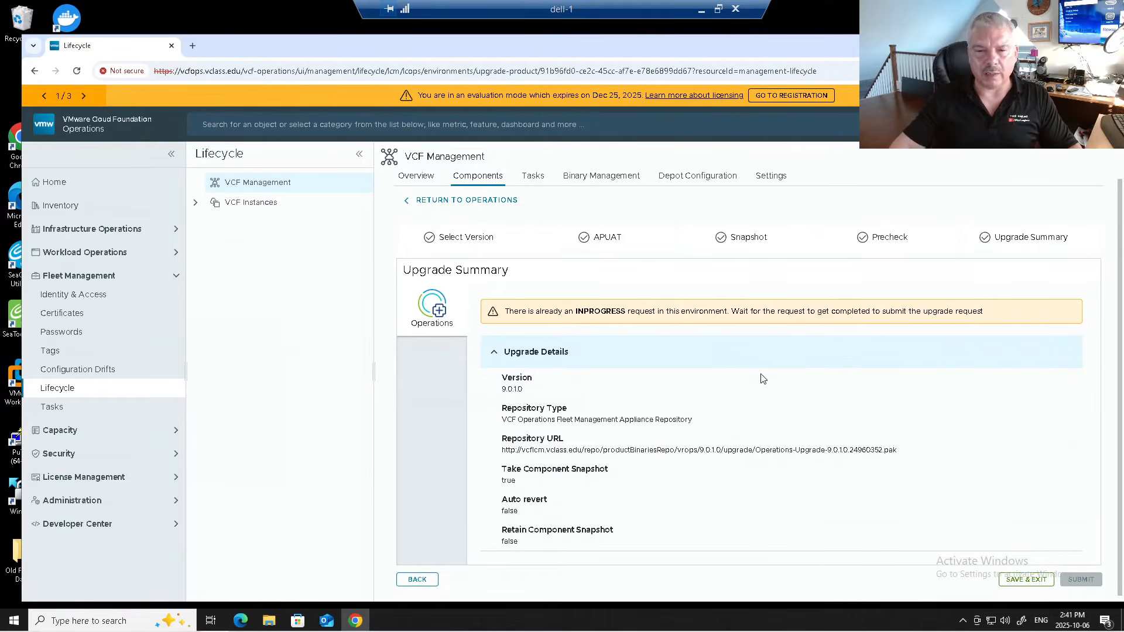
Check the APUAT assessment in the upgrade wizard and the stage details of the in-progress VCF Operations request
{"action": "left_click", "coordinate": [612, 245]}
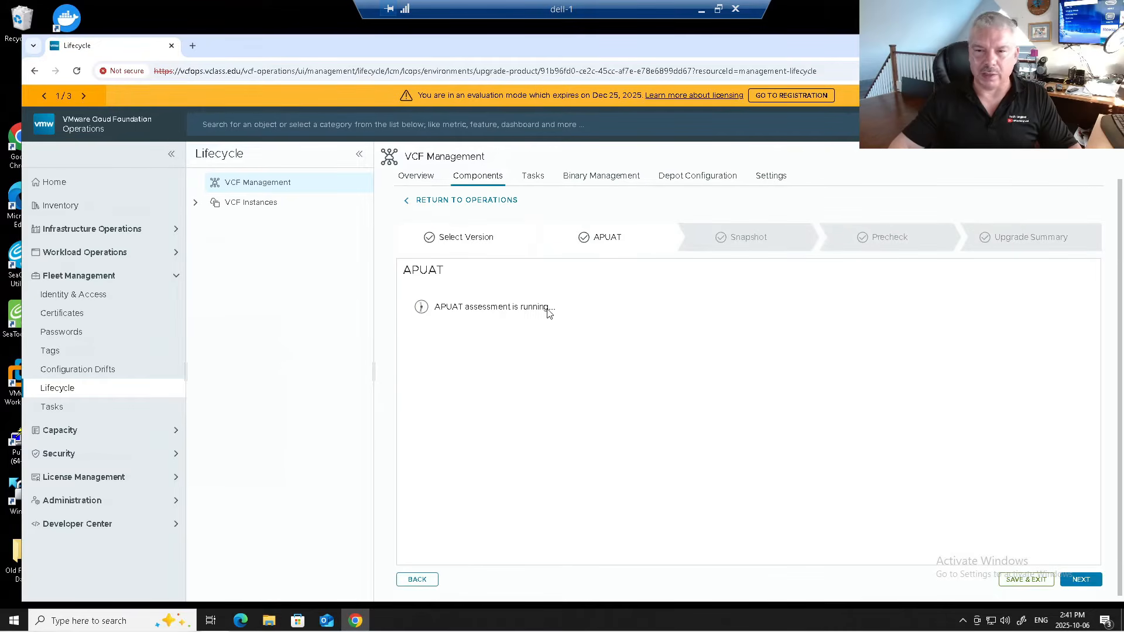
{"action": "left_click", "coordinate": [1081, 579]}
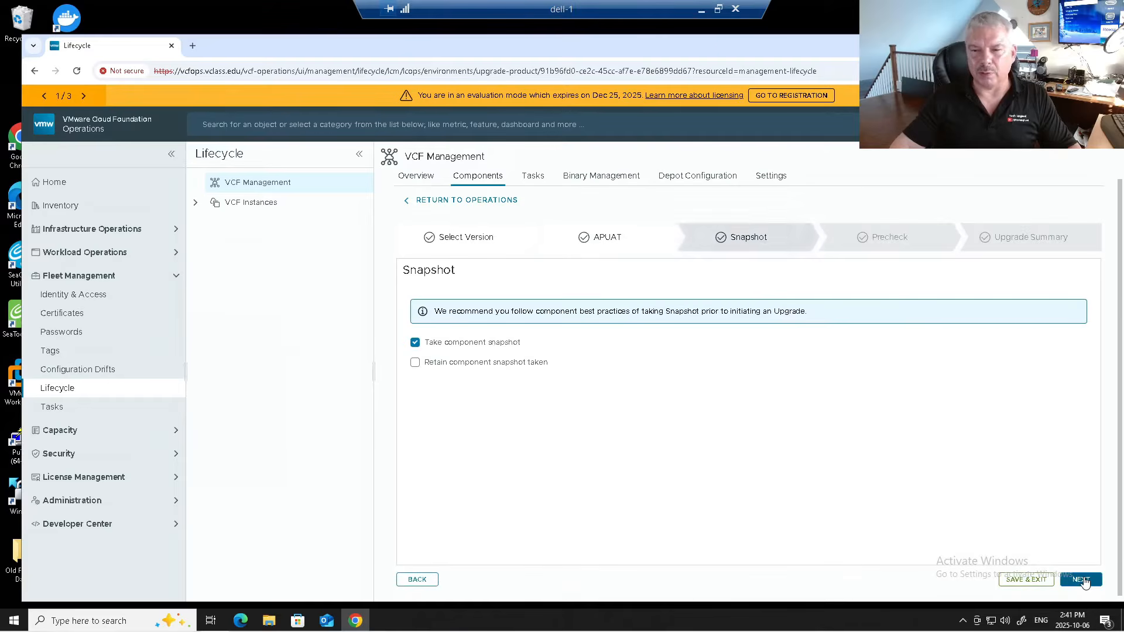
{"action": "left_click", "coordinate": [1082, 579]}
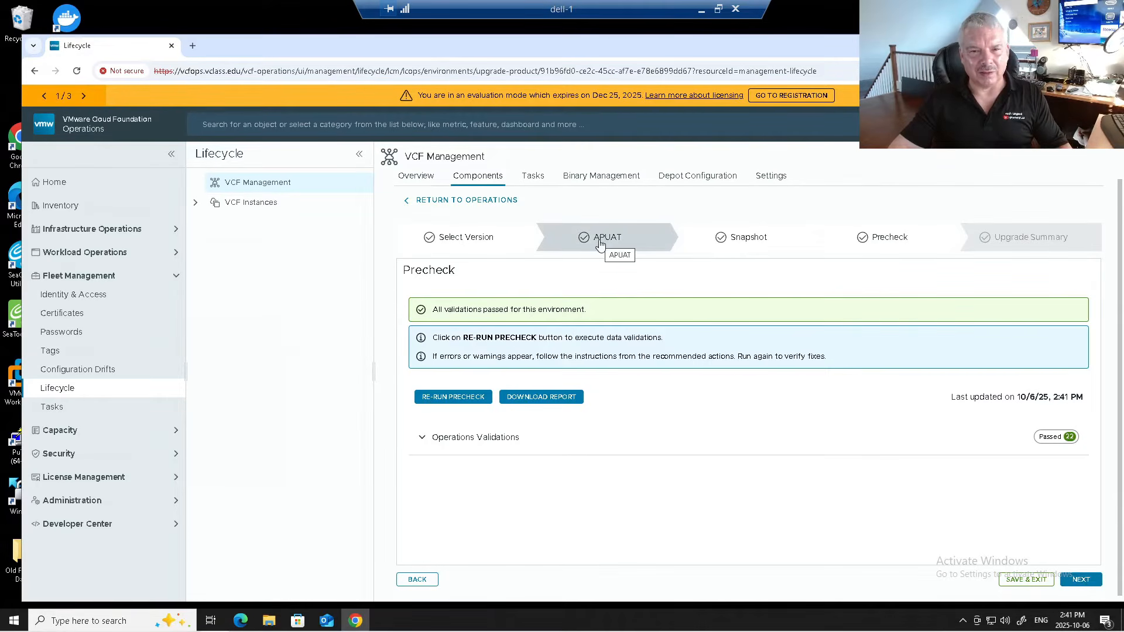
{"action": "left_click", "coordinate": [533, 176]}
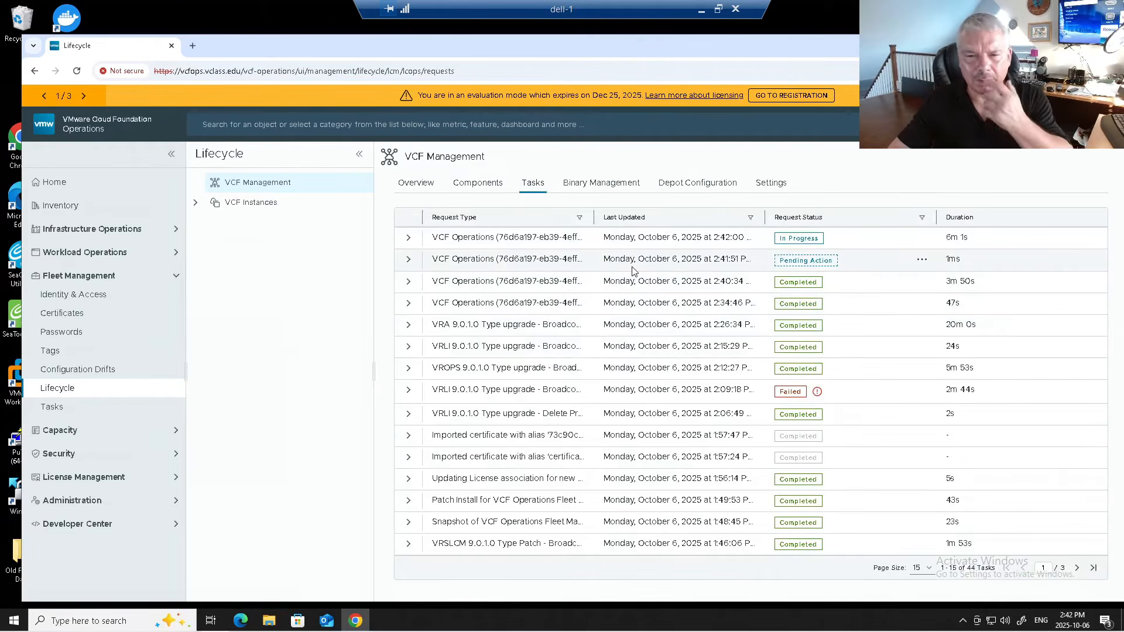
{"action": "left_click", "coordinate": [802, 245]}
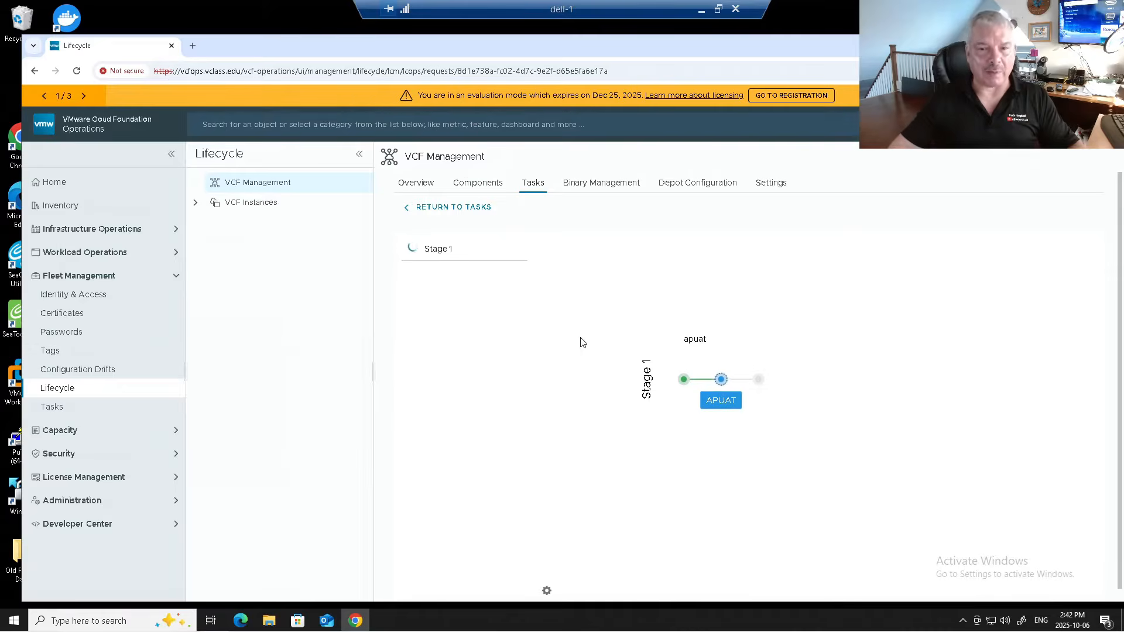
Monitor the lifecycle tasks by checking the APUAT request's stage details and the operations upgrade request awaiting action
{"action": "left_click", "coordinate": [415, 182]}
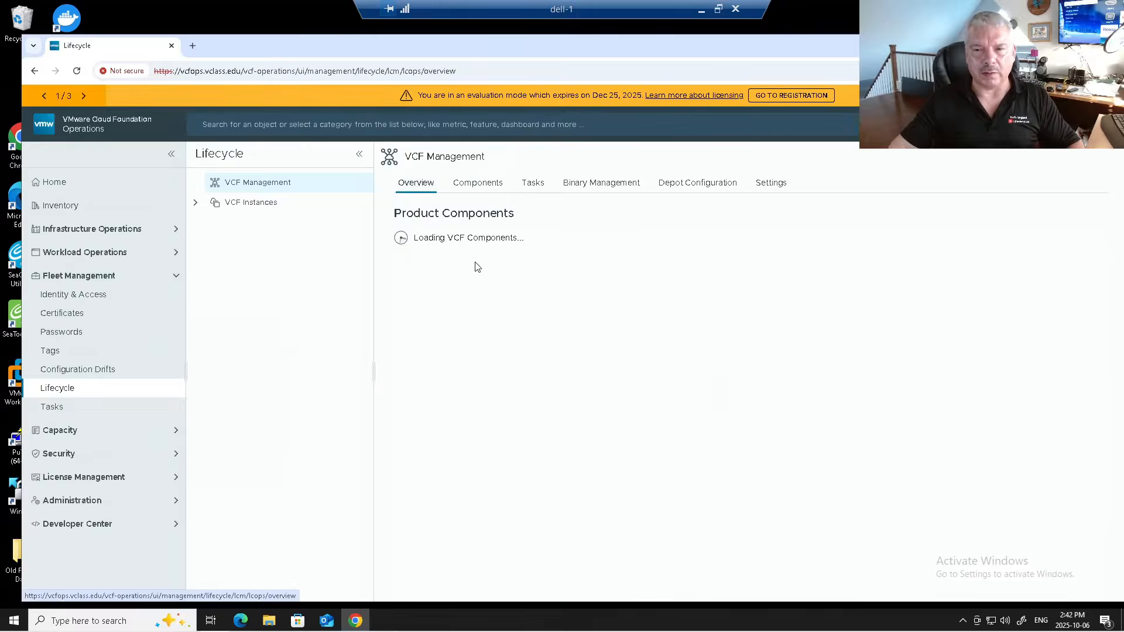
{"action": "left_click", "coordinate": [533, 184]}
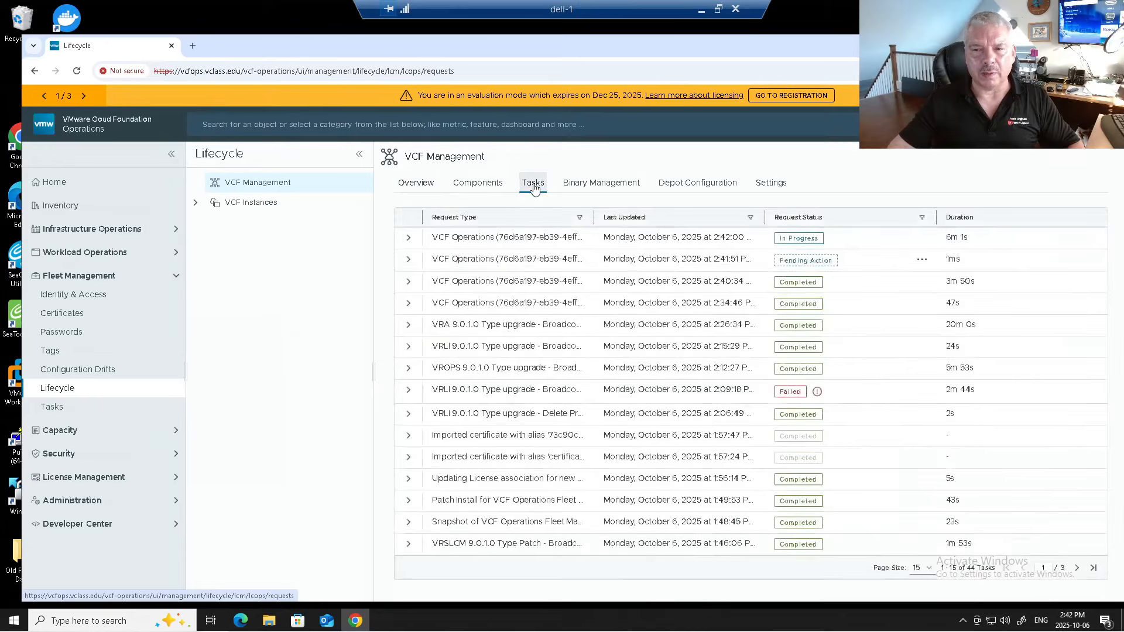
{"action": "left_click", "coordinate": [801, 261]}
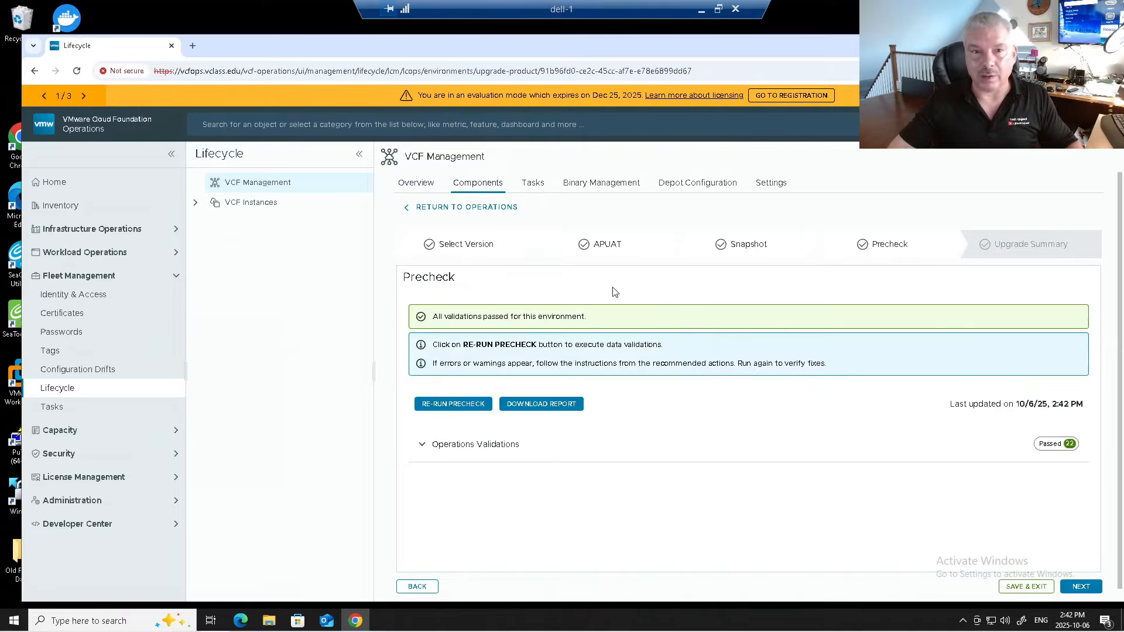
{"action": "left_click", "coordinate": [532, 183]}
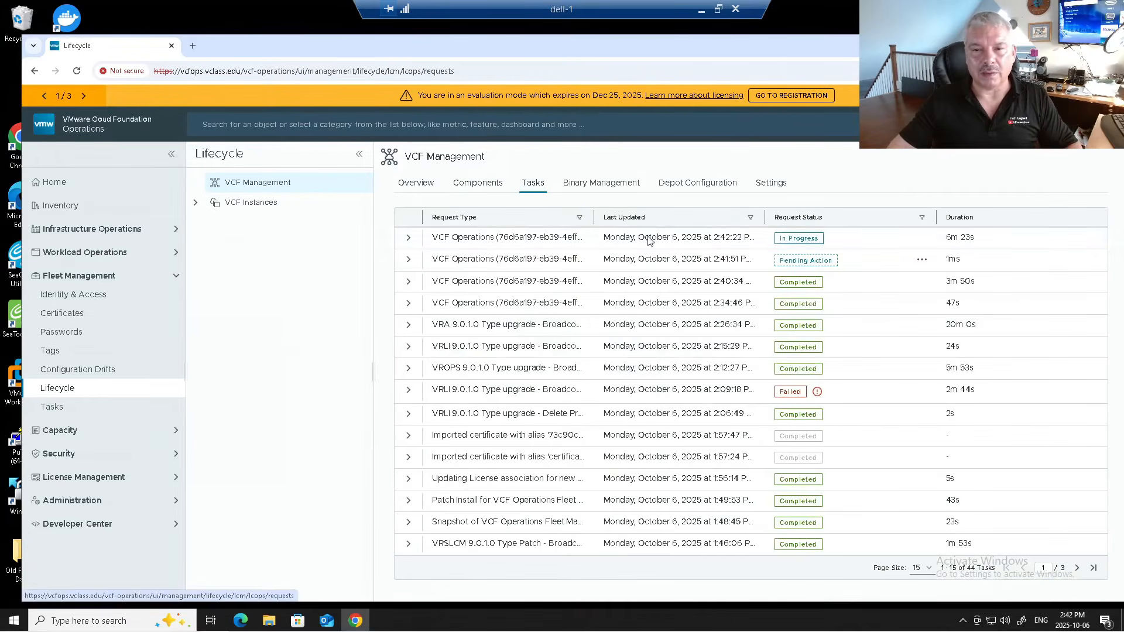
{"action": "left_click", "coordinate": [799, 234]}
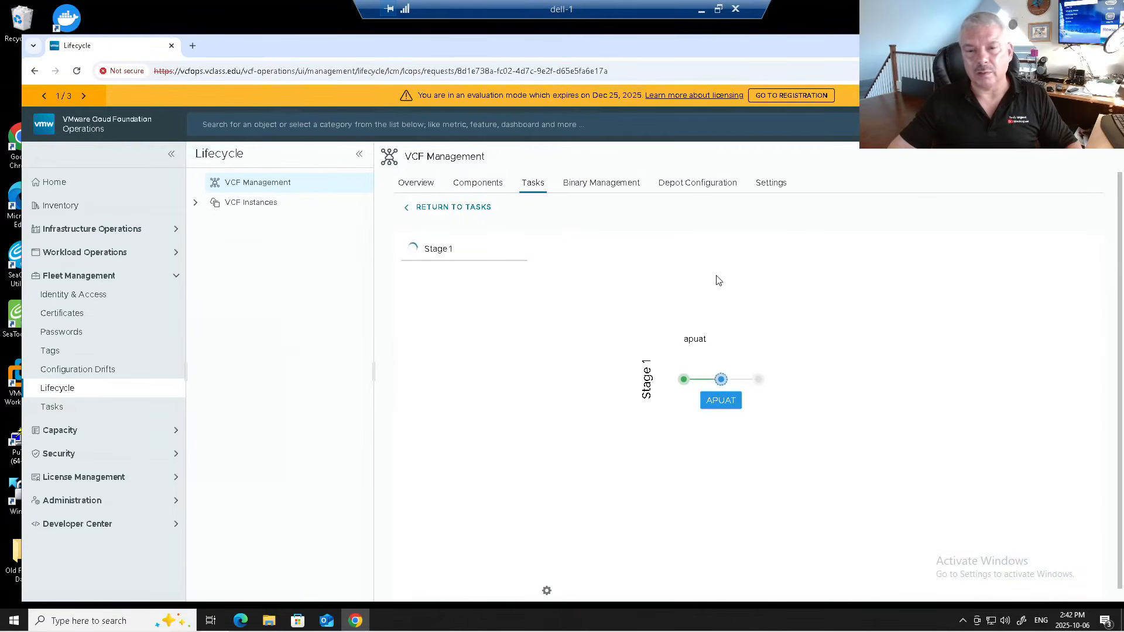
{"action": "left_click", "coordinate": [533, 183]}
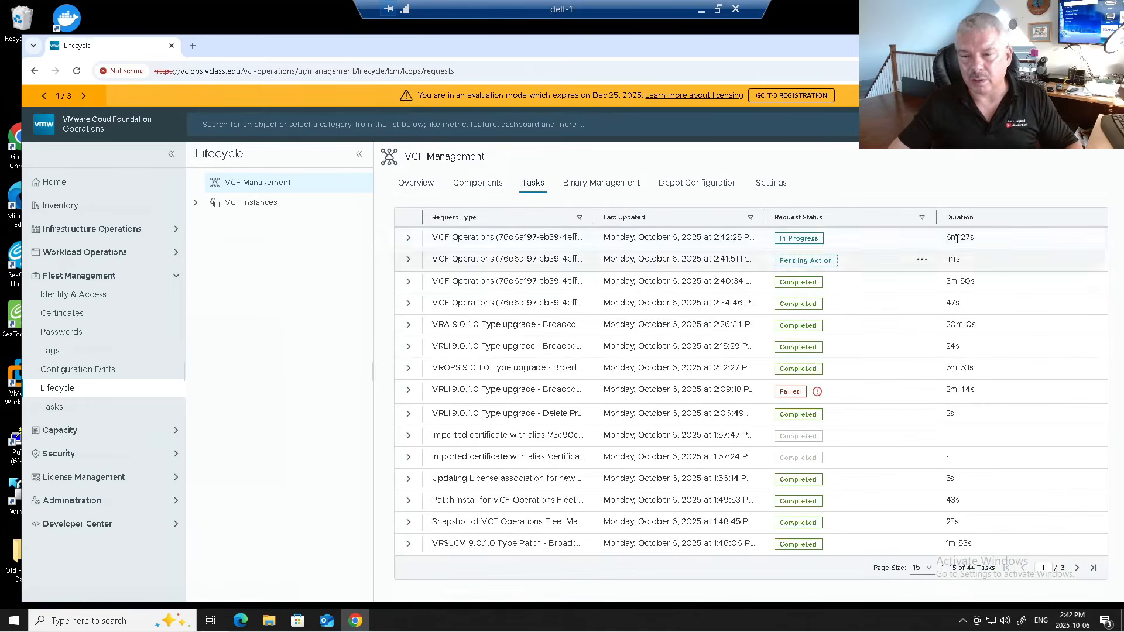
{"action": "left_click", "coordinate": [799, 240]}
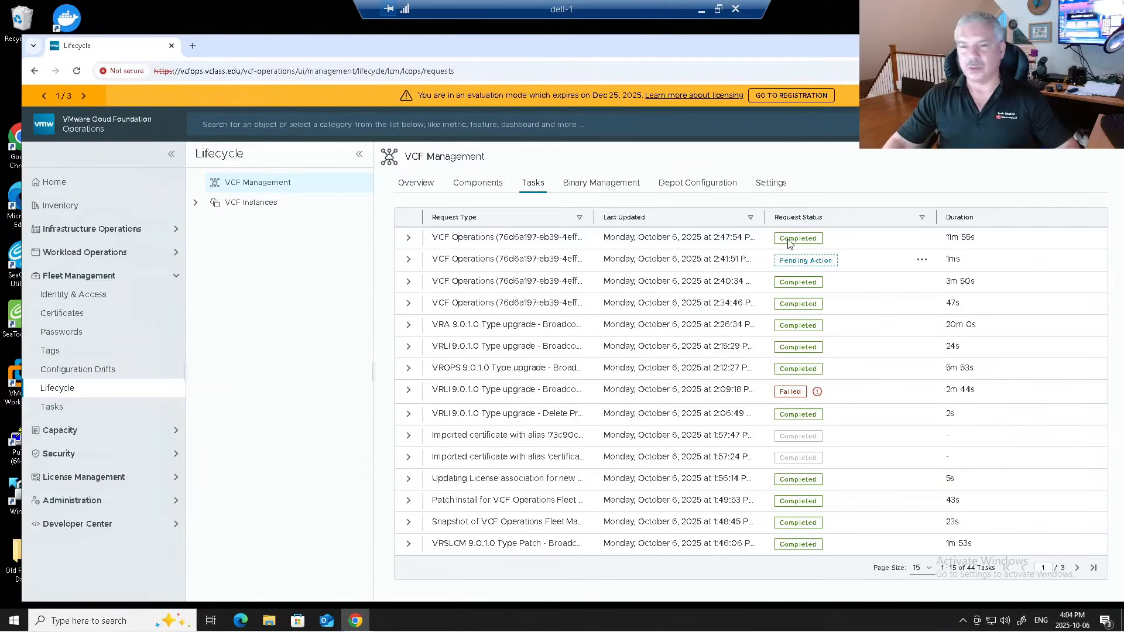
{"action": "left_click", "coordinate": [788, 244]}
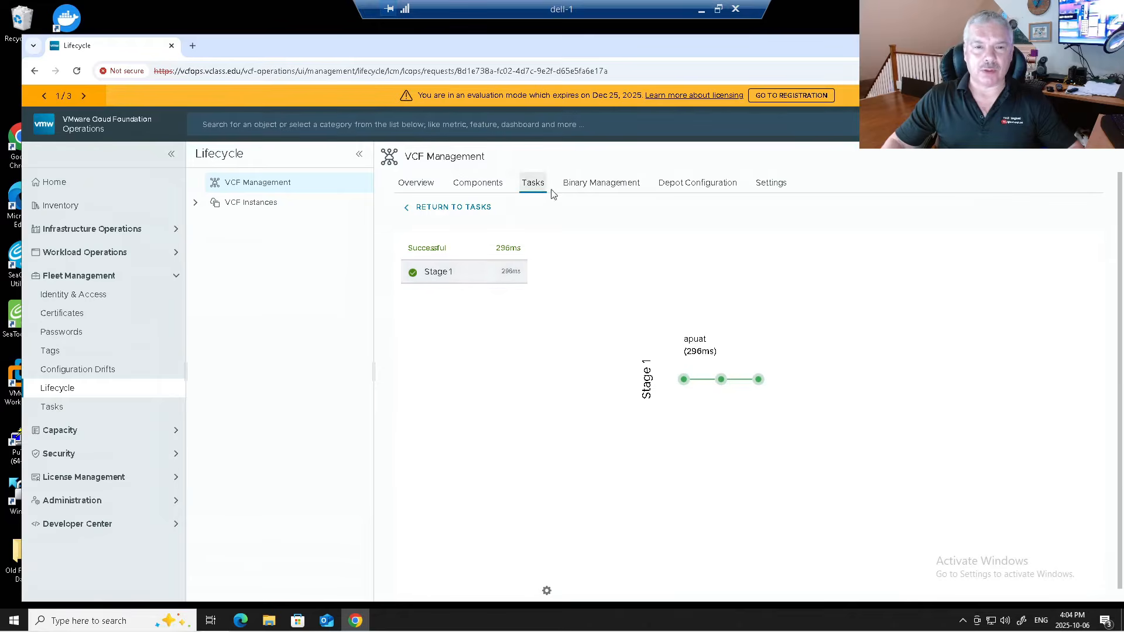
{"action": "left_click", "coordinate": [416, 209]}
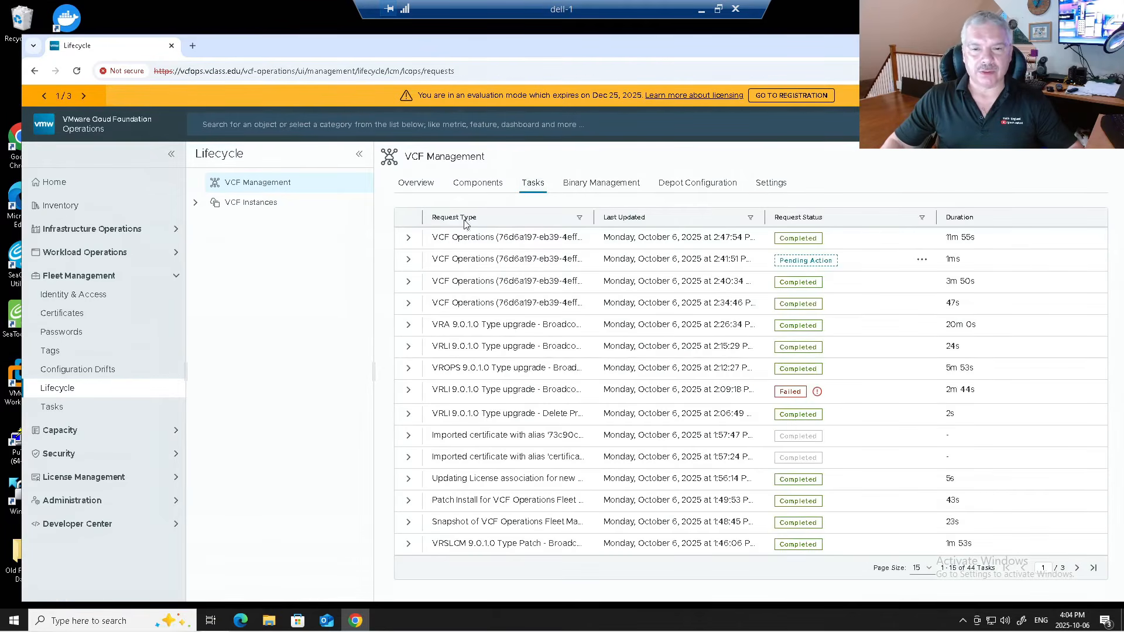
Resume the pending VCF Operations request and submit the operations upgrade to 9.0.1.0 with its current snapshot options
{"action": "left_click", "coordinate": [791, 264]}
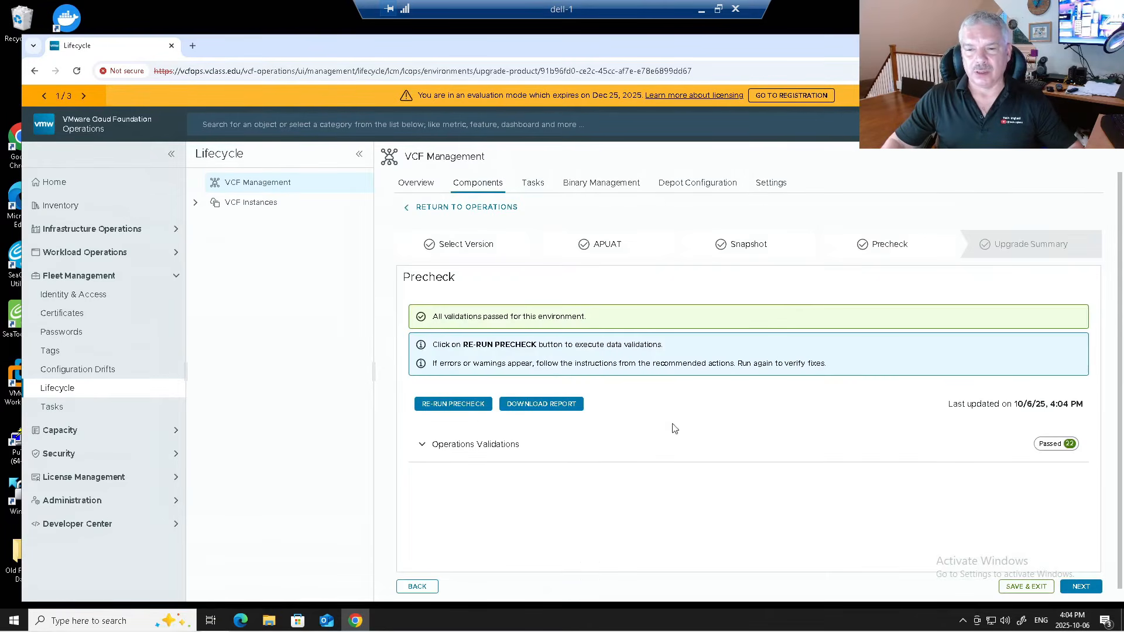
{"action": "left_click", "coordinate": [1084, 589]}
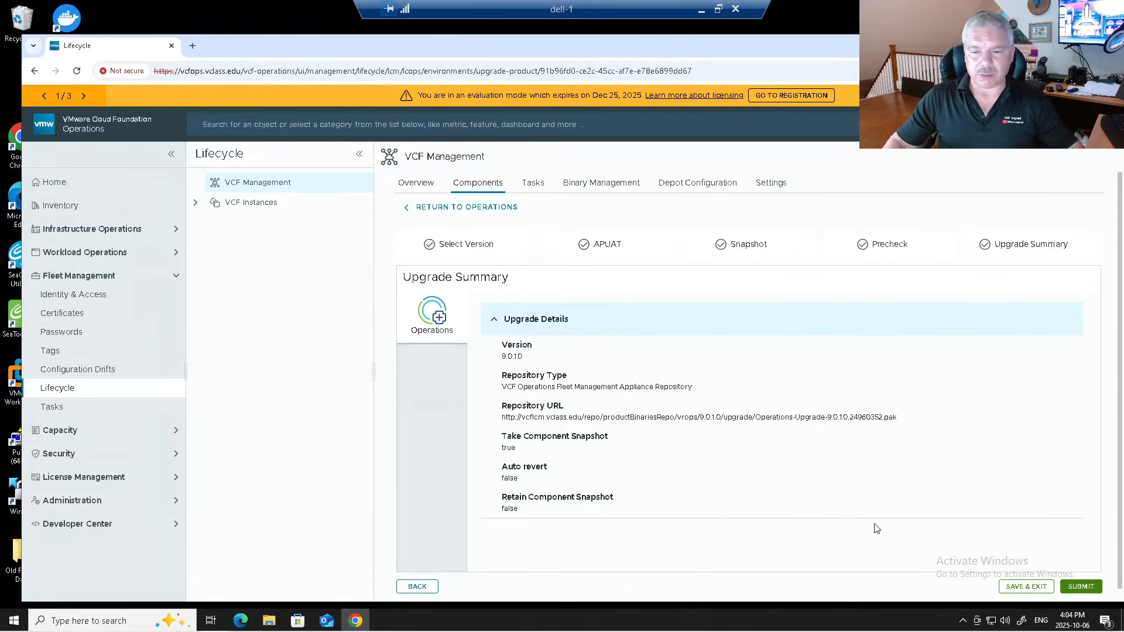
{"action": "left_click", "coordinate": [1086, 588]}
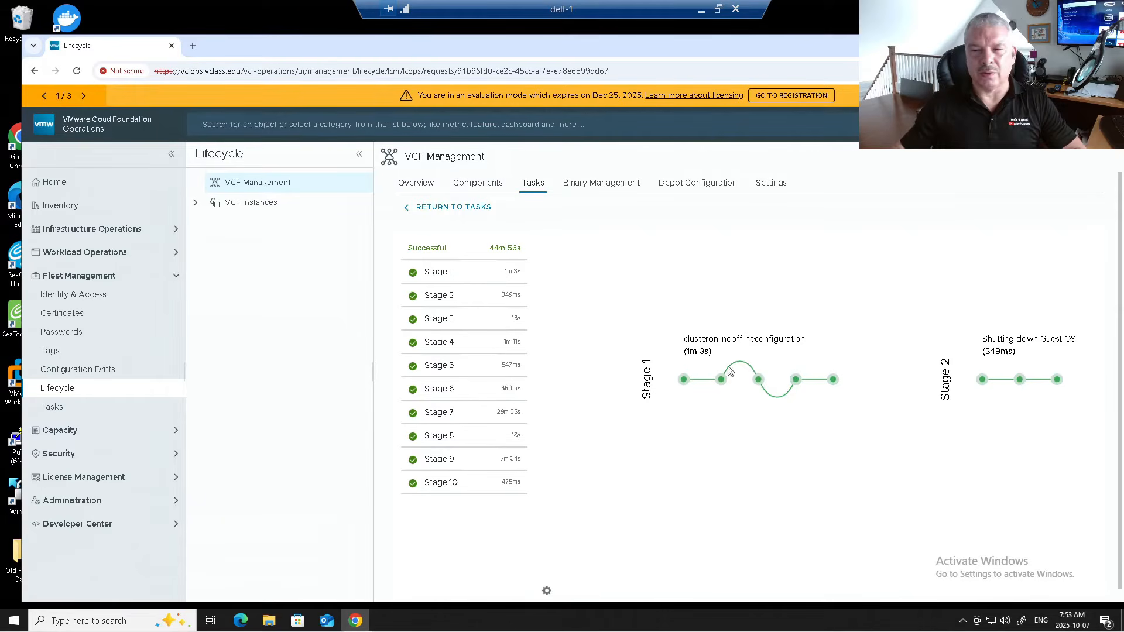
Check the operations upgrade request, the component versions and the upgrade notice for operations-logs
{"action": "left_click", "coordinate": [531, 185]}
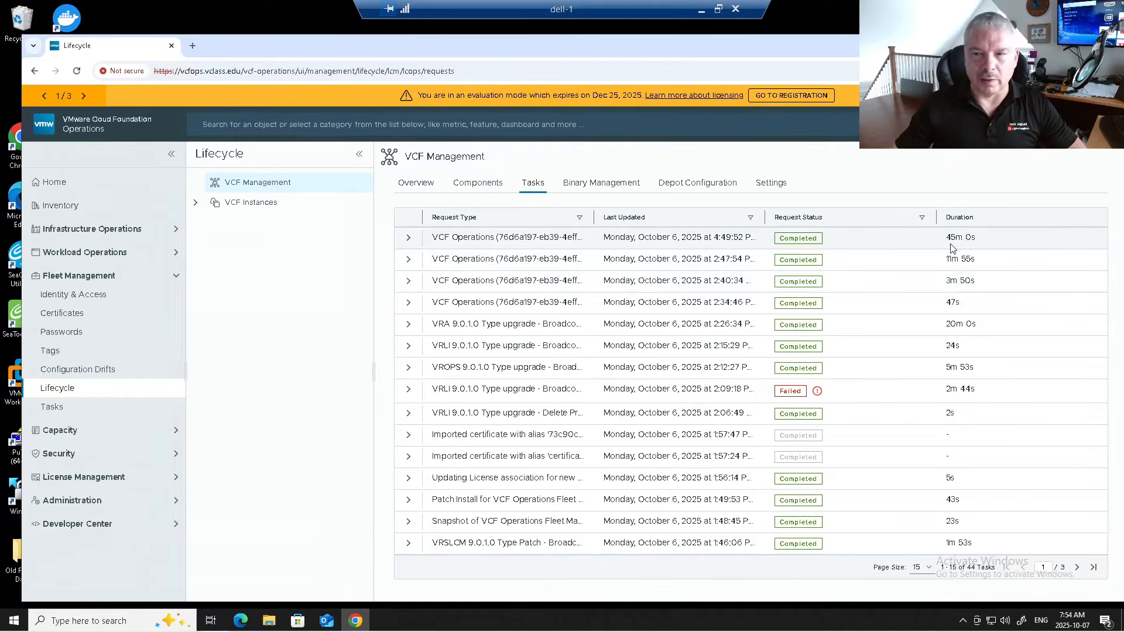
{"action": "left_click", "coordinate": [482, 183]}
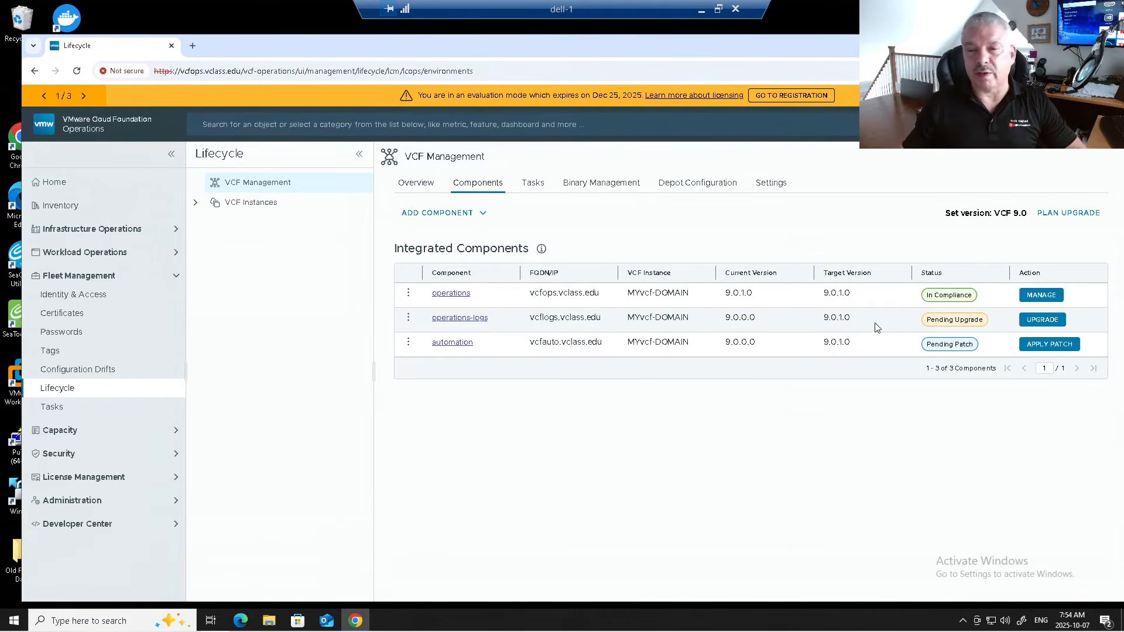
{"action": "left_click", "coordinate": [1028, 324]}
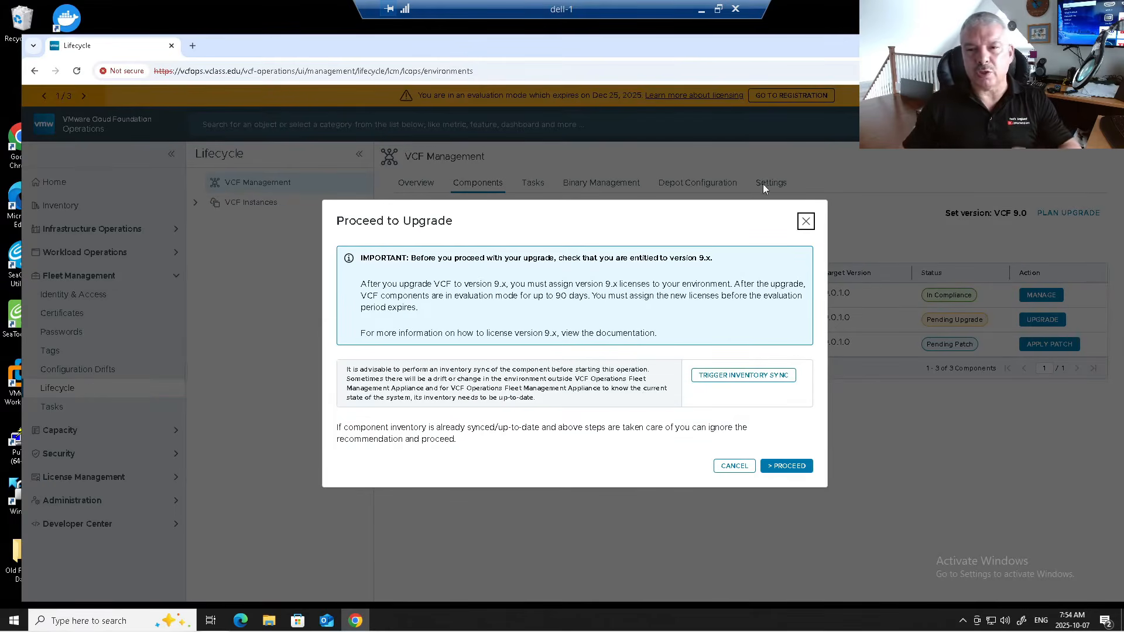
{"action": "left_click", "coordinate": [805, 221]}
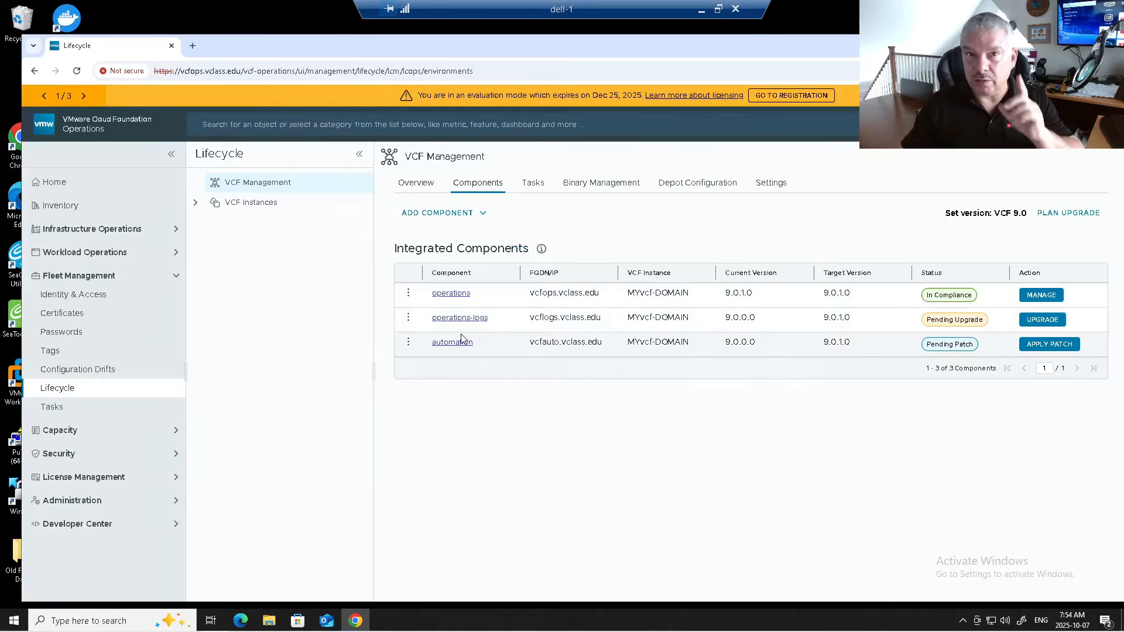
Set up the operations-logs upgrade to 9.0.1.0 with an unretained component snapshot, skipping the inventory sync, and run its precheck
{"action": "left_click", "coordinate": [1043, 321]}
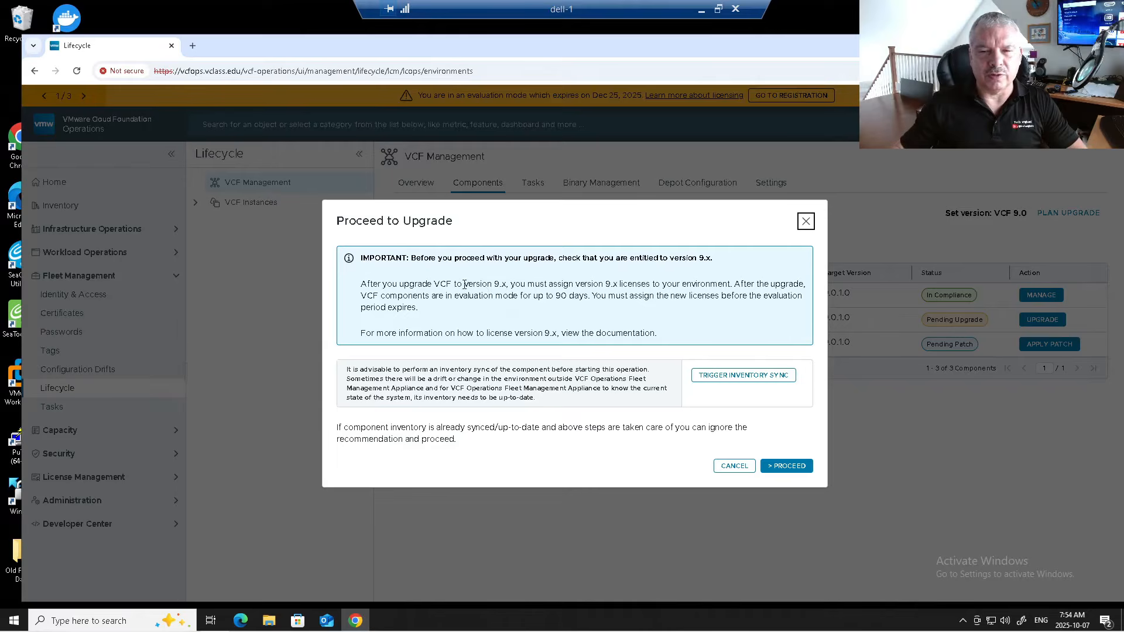
{"action": "left_click_drag", "start_coordinate": [463, 284], "coordinate": [662, 314]}
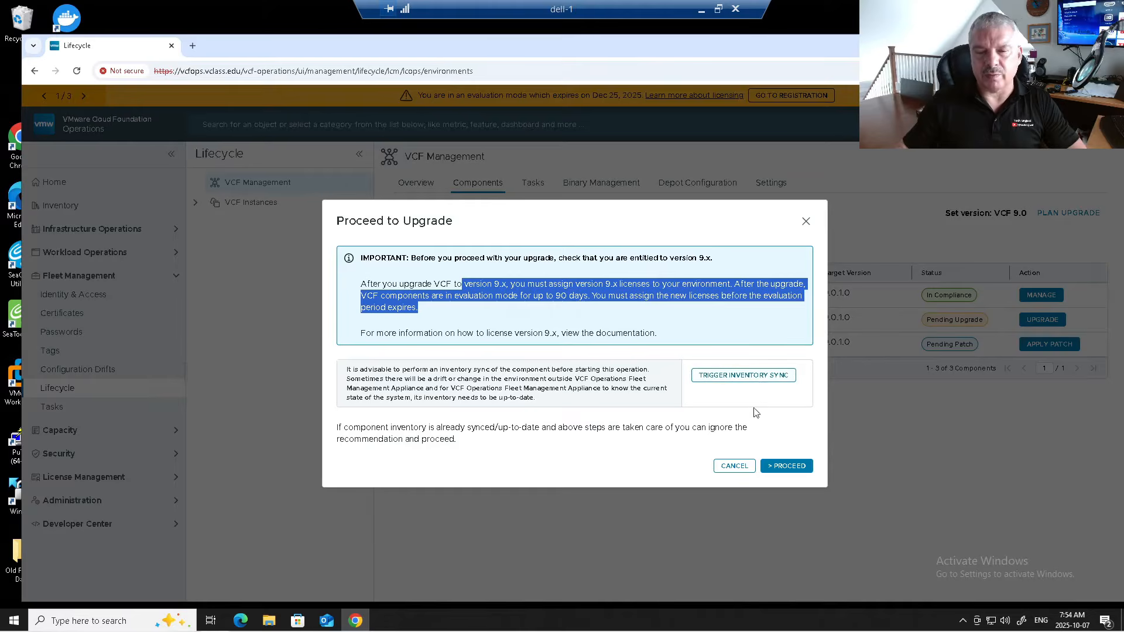
{"action": "left_click", "coordinate": [783, 469]}
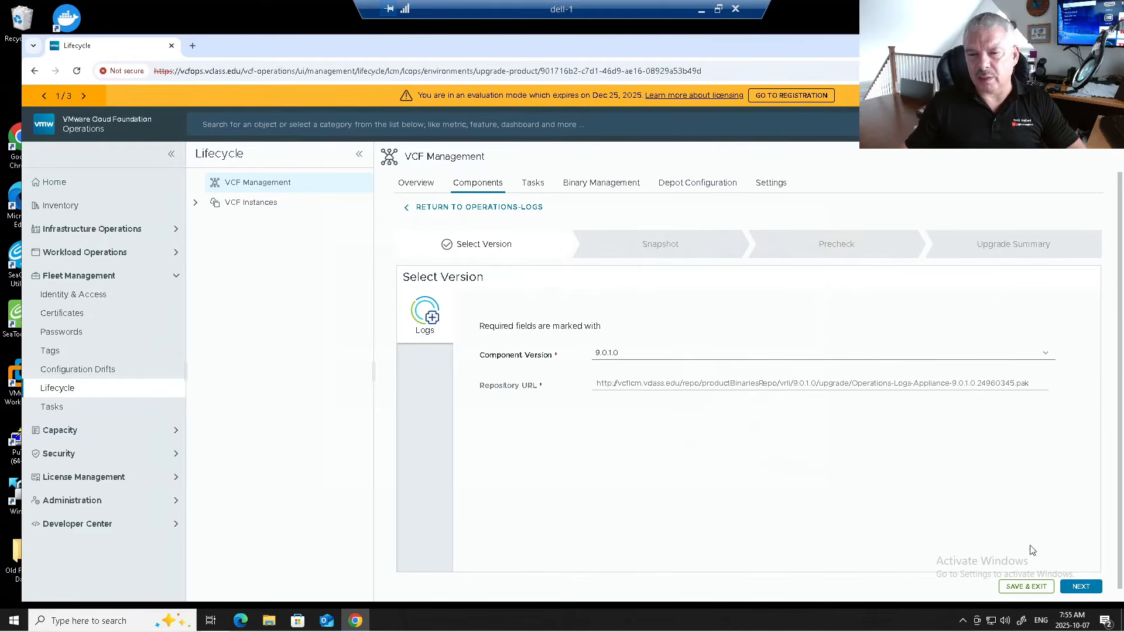
{"action": "left_click", "coordinate": [1076, 587]}
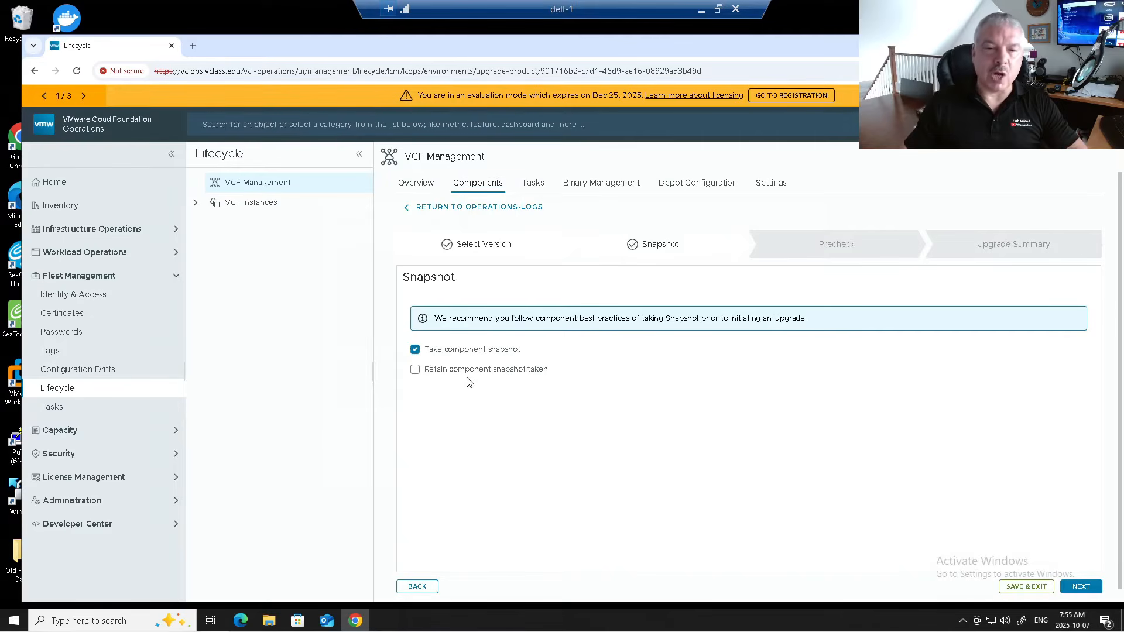
{"action": "left_click", "coordinate": [1080, 586]}
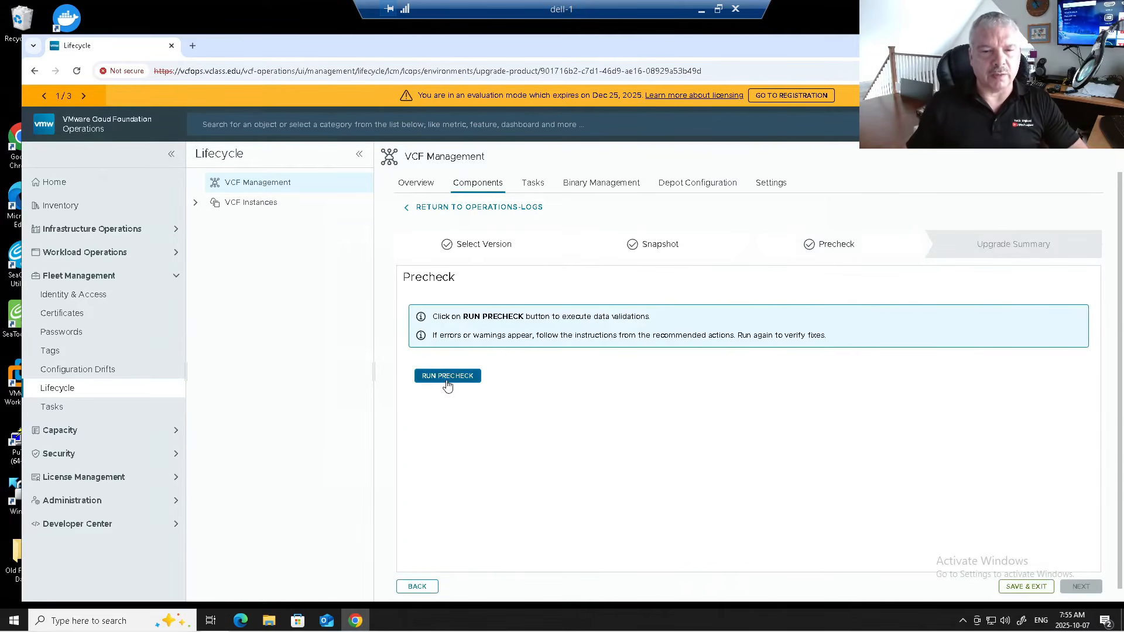
{"action": "left_click", "coordinate": [447, 377]}
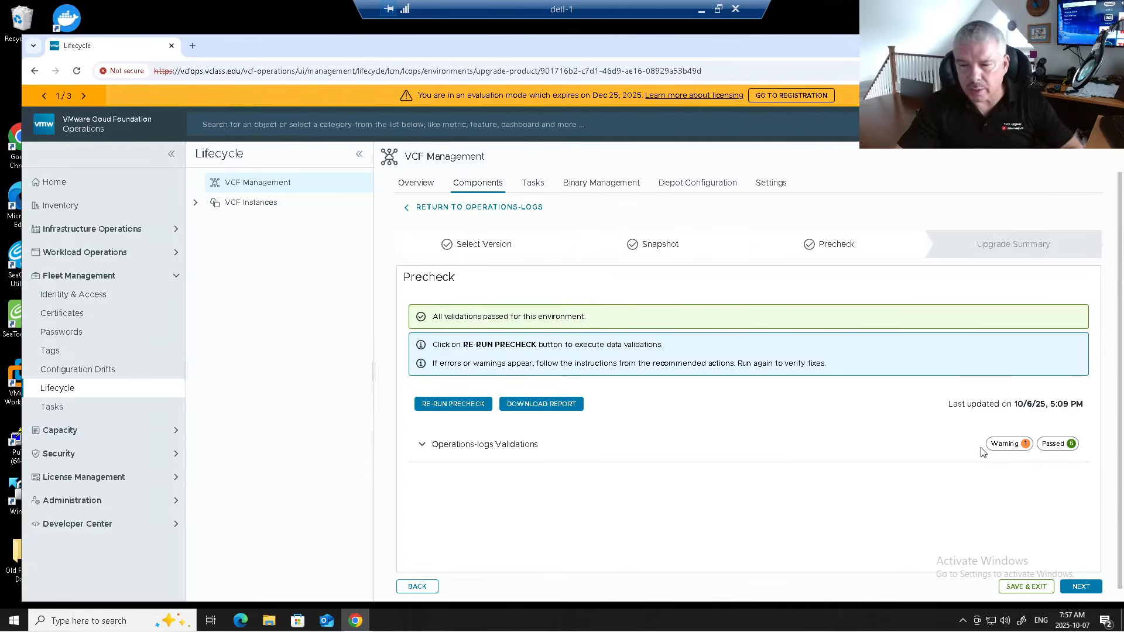
Review the operations-logs precheck validations and read the recommendation for the TLS check
{"action": "left_click", "coordinate": [422, 445]}
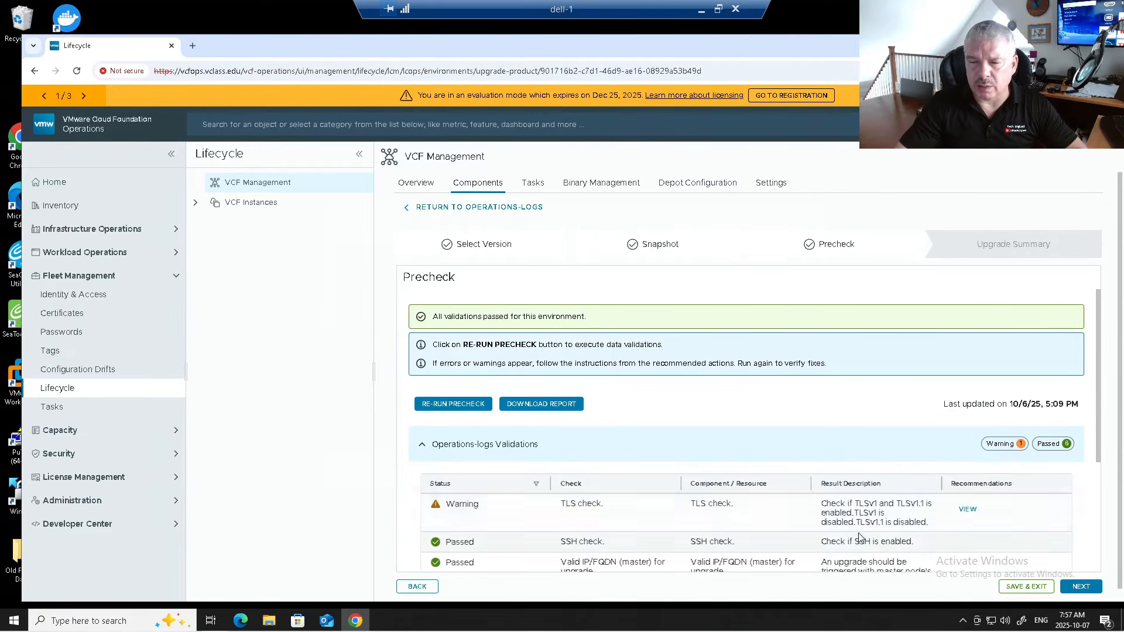
{"action": "left_click", "coordinate": [962, 509]}
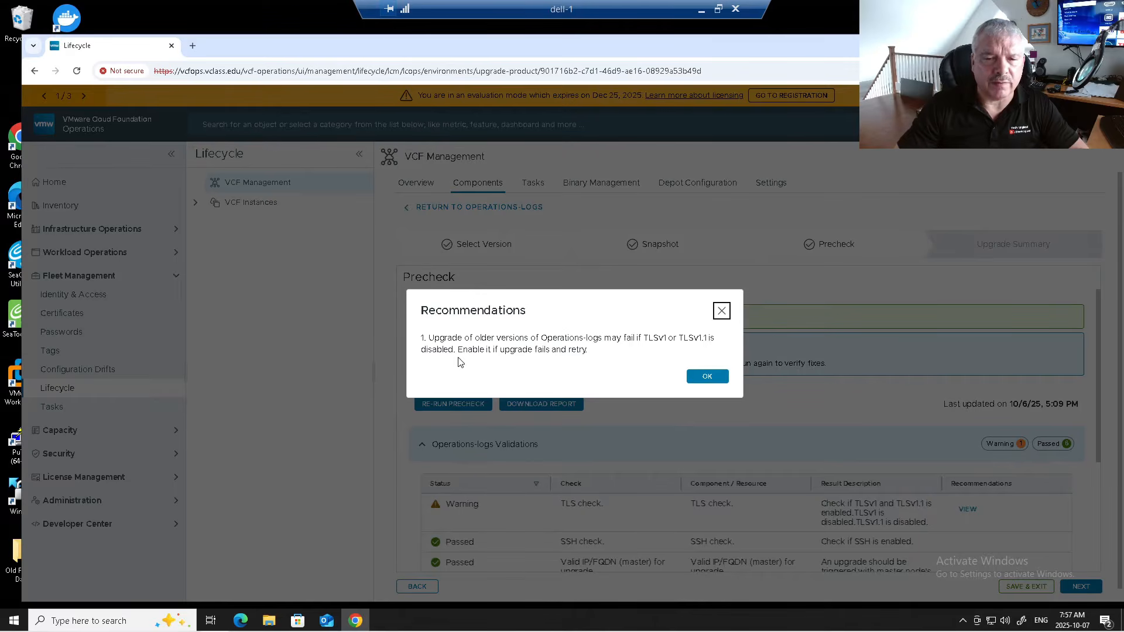
{"action": "left_click", "coordinate": [716, 376]}
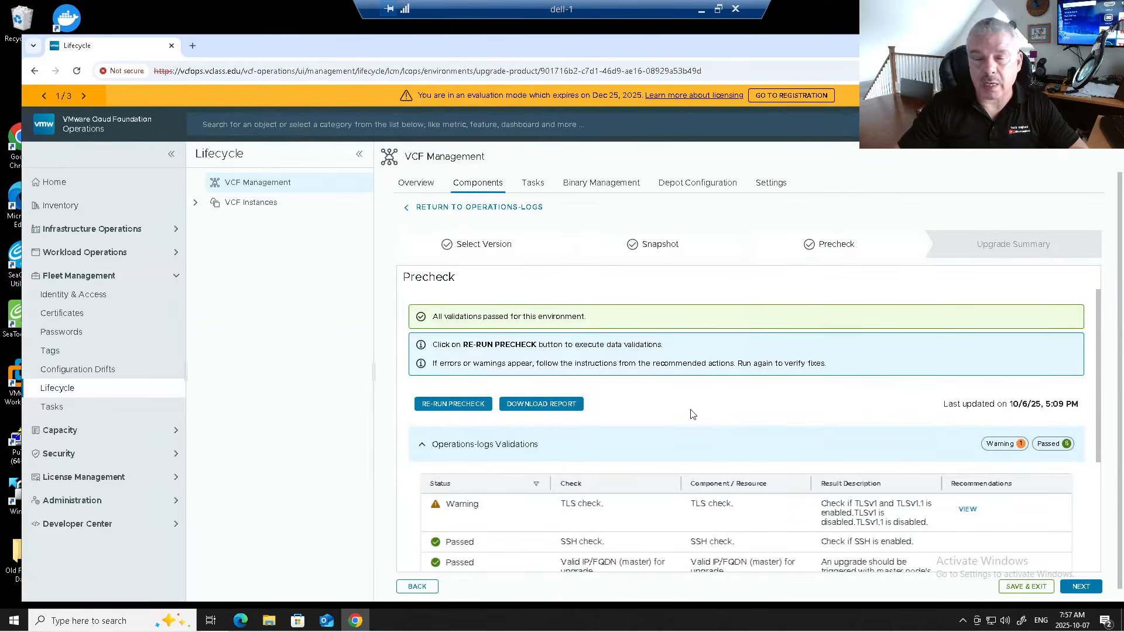
{"action": "scroll", "coordinate": [852, 443], "scroll_direction": "down", "scroll_amount": 3}
{"action": "scroll", "coordinate": [861, 445], "scroll_direction": "up", "scroll_amount": 1}
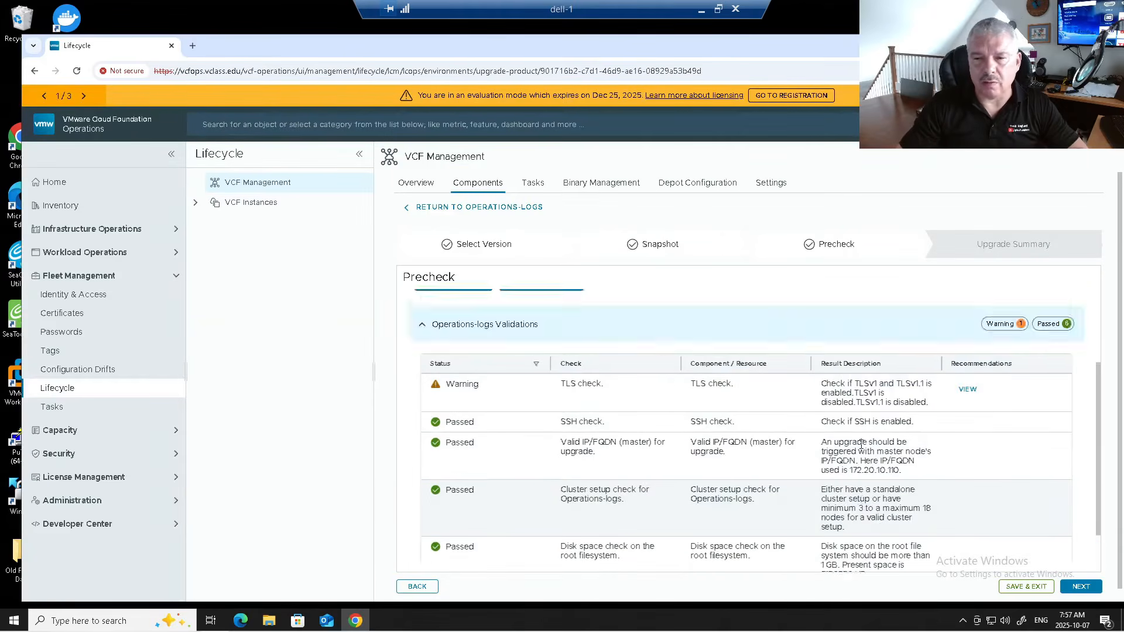
{"action": "scroll", "coordinate": [861, 444], "scroll_direction": "down", "scroll_amount": 1}
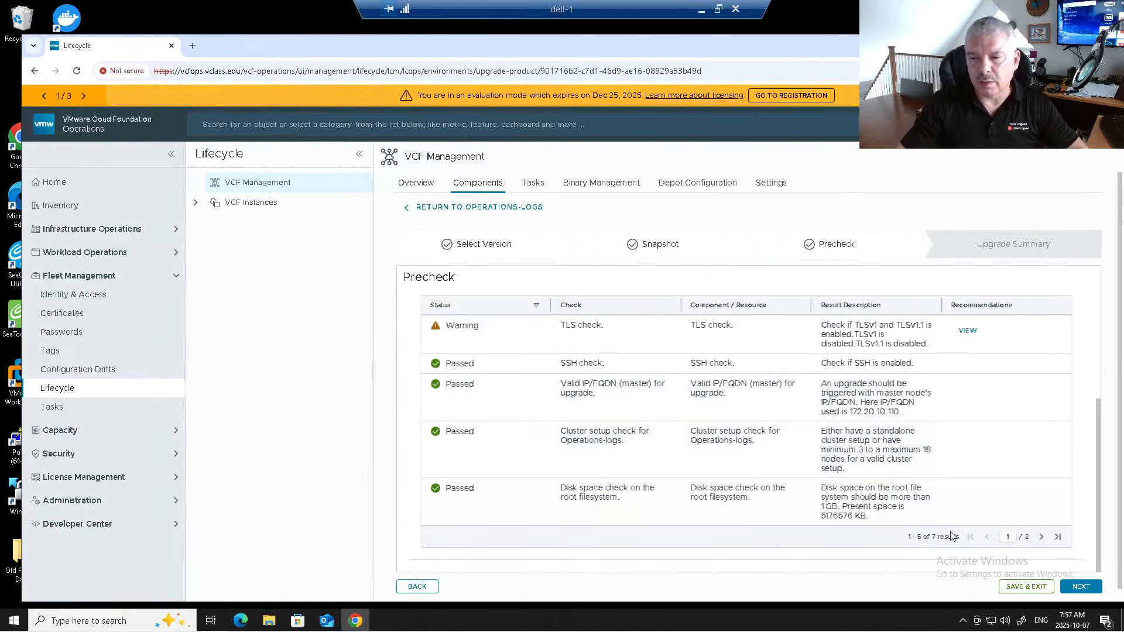
Accept the precheck and submit the operations-logs upgrade to 9.0.1.0
{"action": "left_click", "coordinate": [1076, 585]}
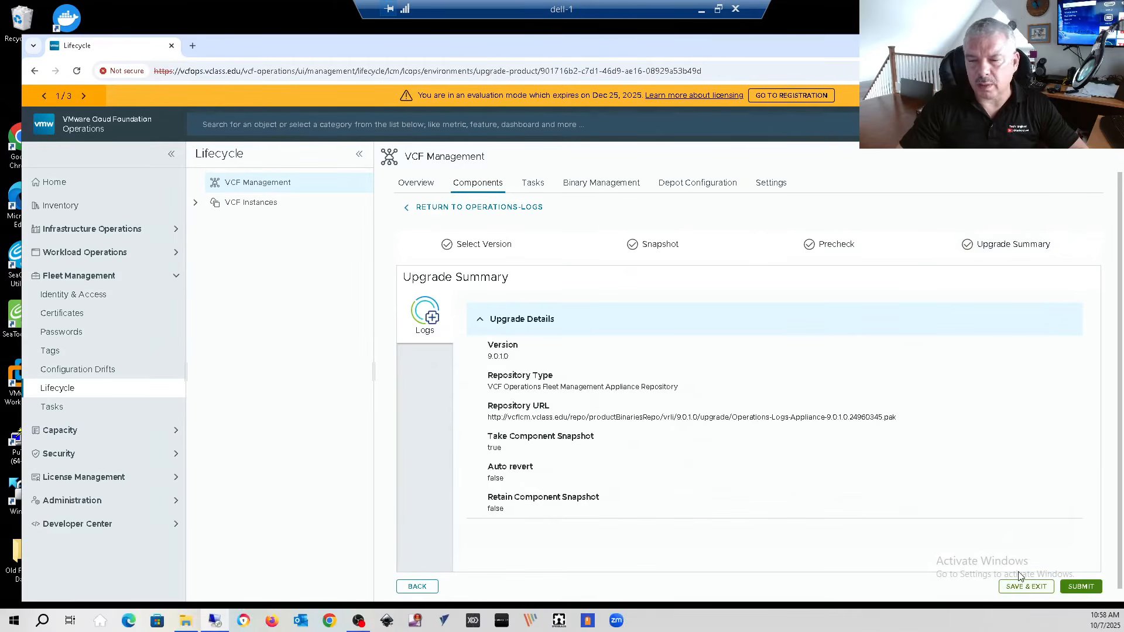
{"action": "left_click", "coordinate": [1078, 593]}
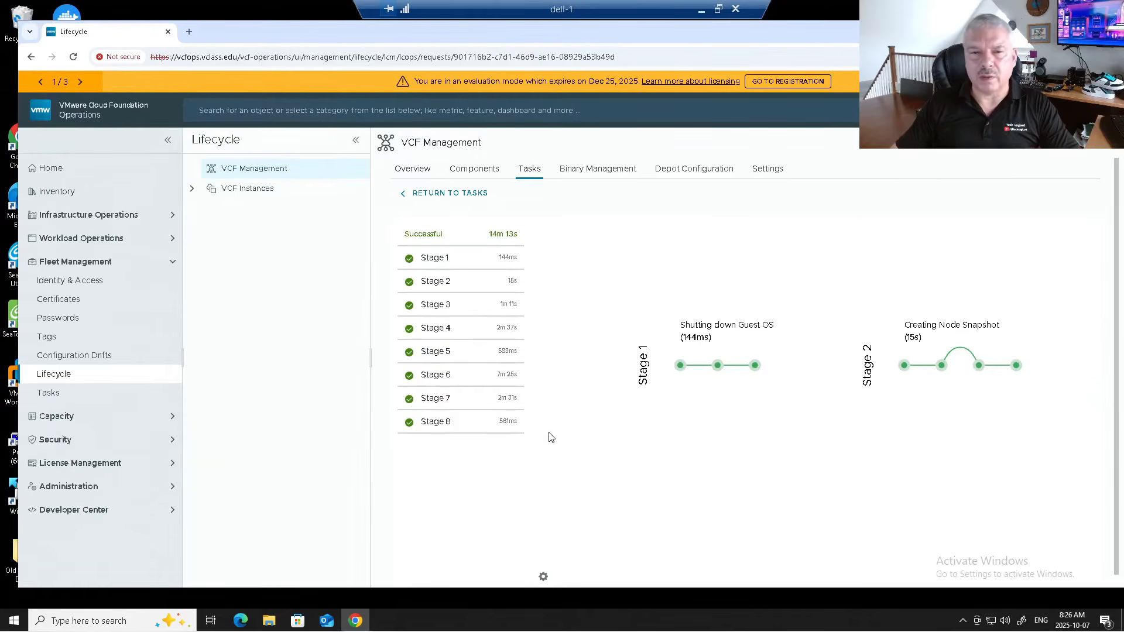
Check the integrated components' versions and the patches available for automation without installing one
{"action": "left_click", "coordinate": [464, 169]}
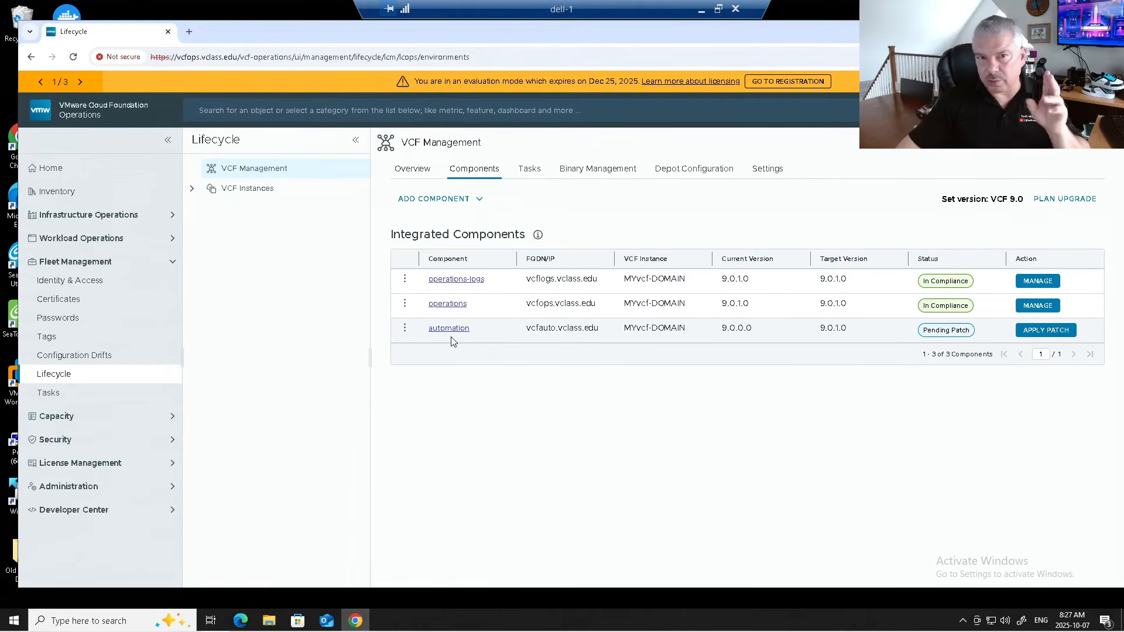
{"action": "left_click", "coordinate": [1039, 331]}
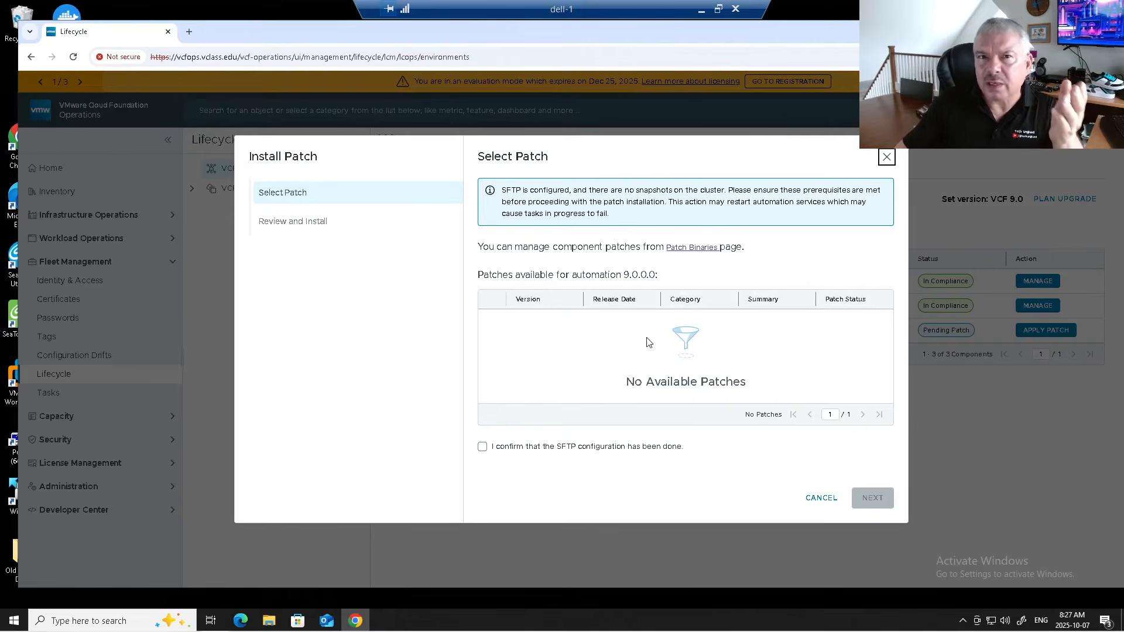
{"action": "left_click", "coordinate": [824, 498]}
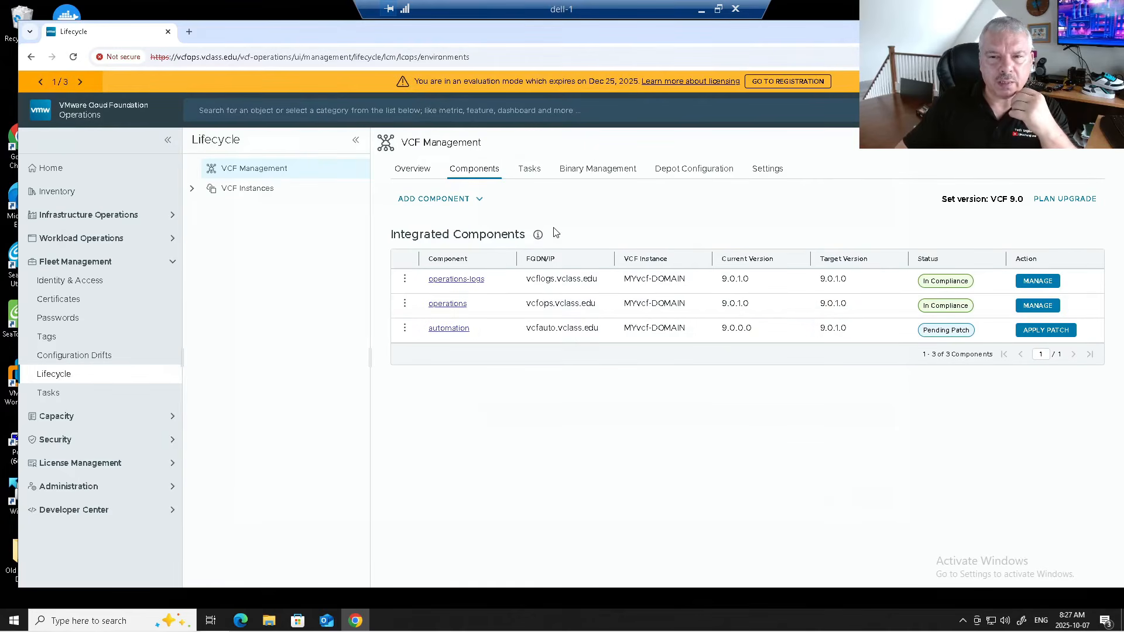
Review the Fleet Management system details and the SFTP backup configuration, including its SSH fingerprint
{"action": "left_click", "coordinate": [767, 169]}
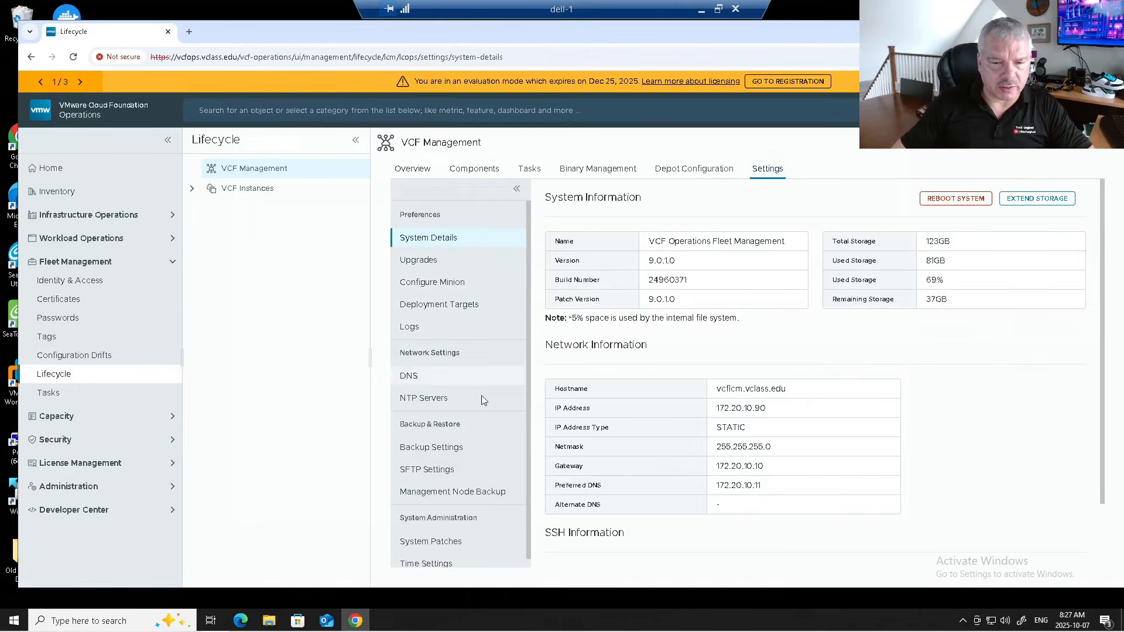
{"action": "left_click", "coordinate": [445, 469]}
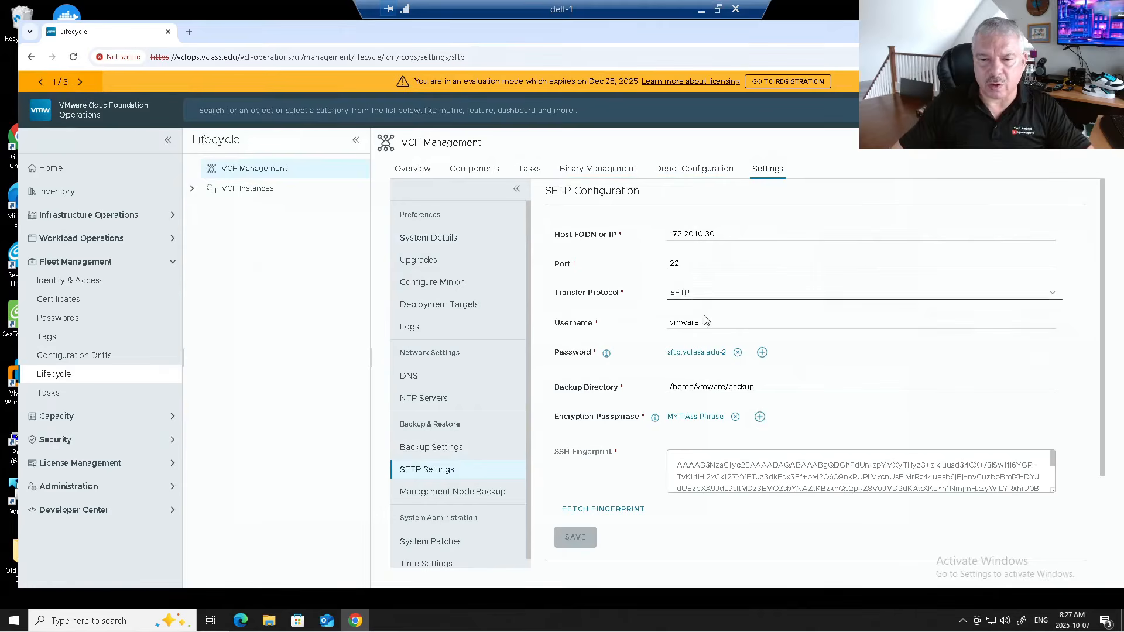
{"action": "scroll", "coordinate": [699, 487], "scroll_direction": "down", "scroll_amount": 3}
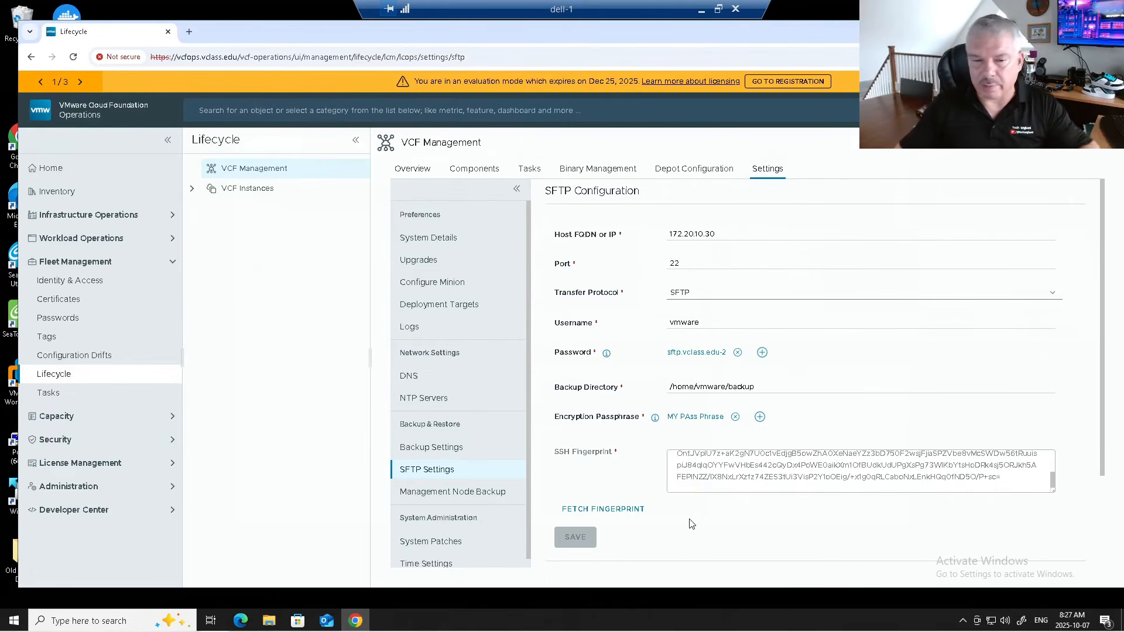
Check the upgrade binaries for VCF 9.0 and download the automation 9.0.1.0 patch binary
{"action": "left_click", "coordinate": [474, 169]}
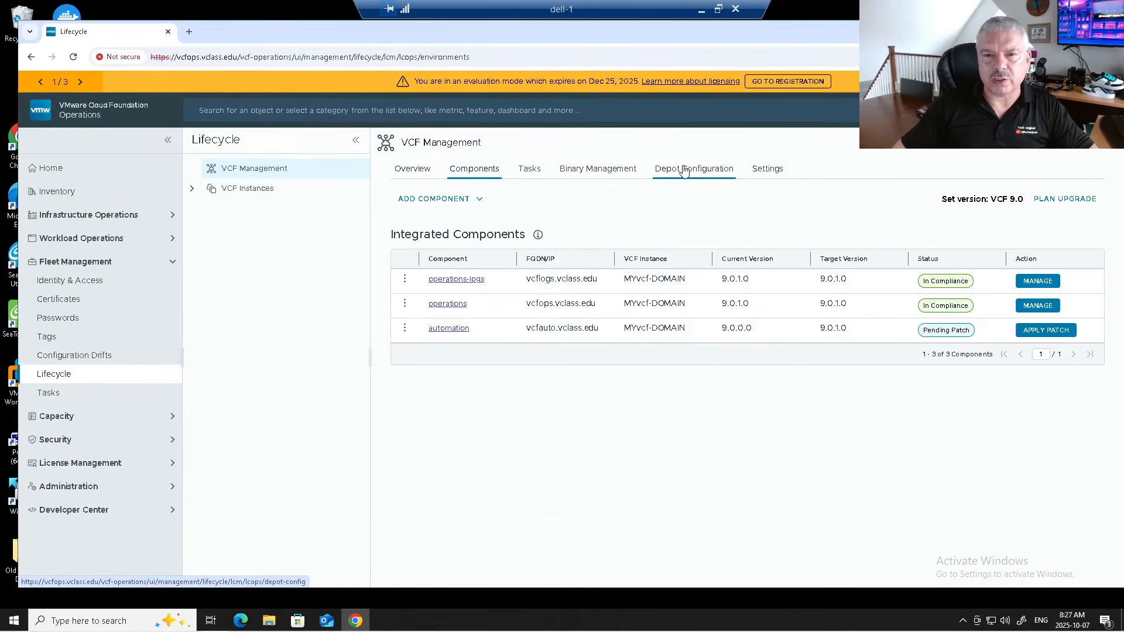
{"action": "left_click", "coordinate": [618, 169]}
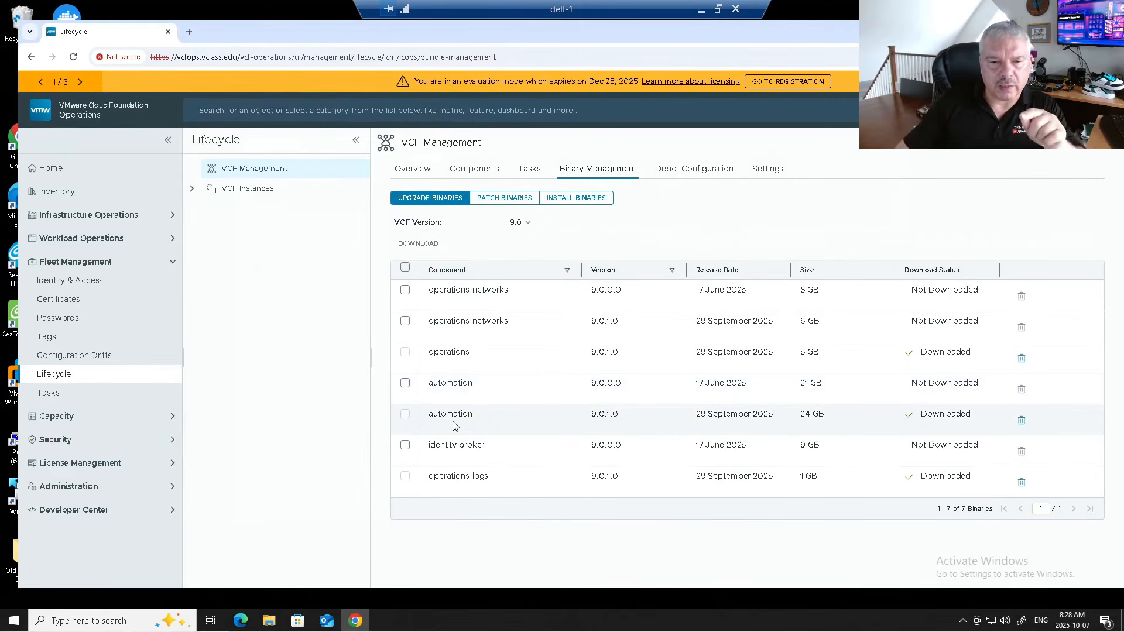
{"action": "left_click", "coordinate": [504, 199]}
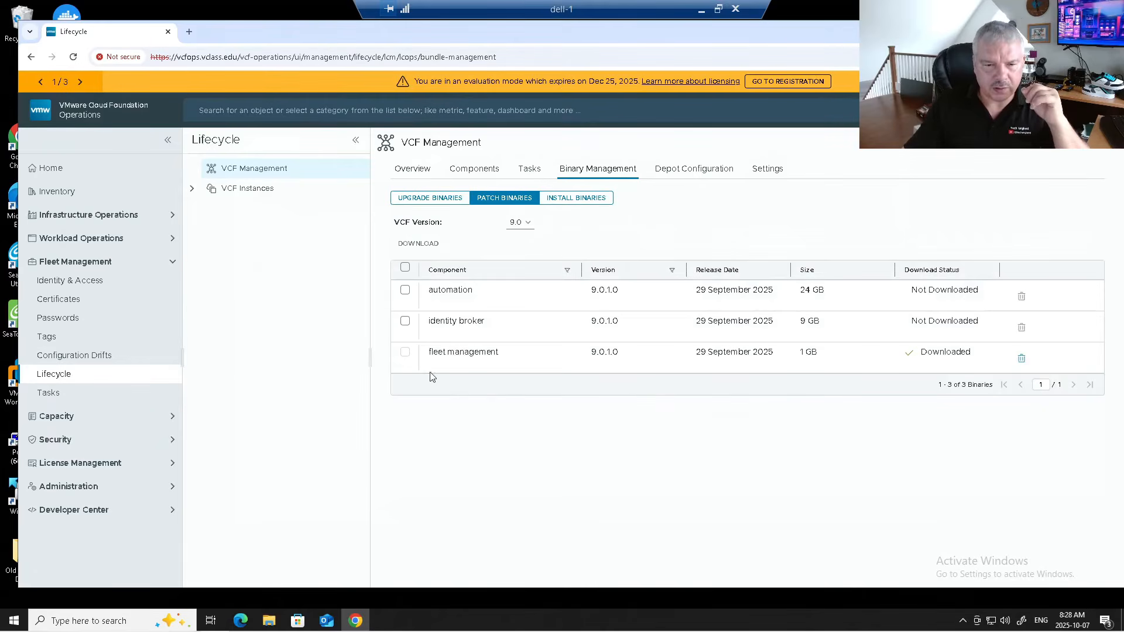
{"action": "left_click", "coordinate": [404, 290]}
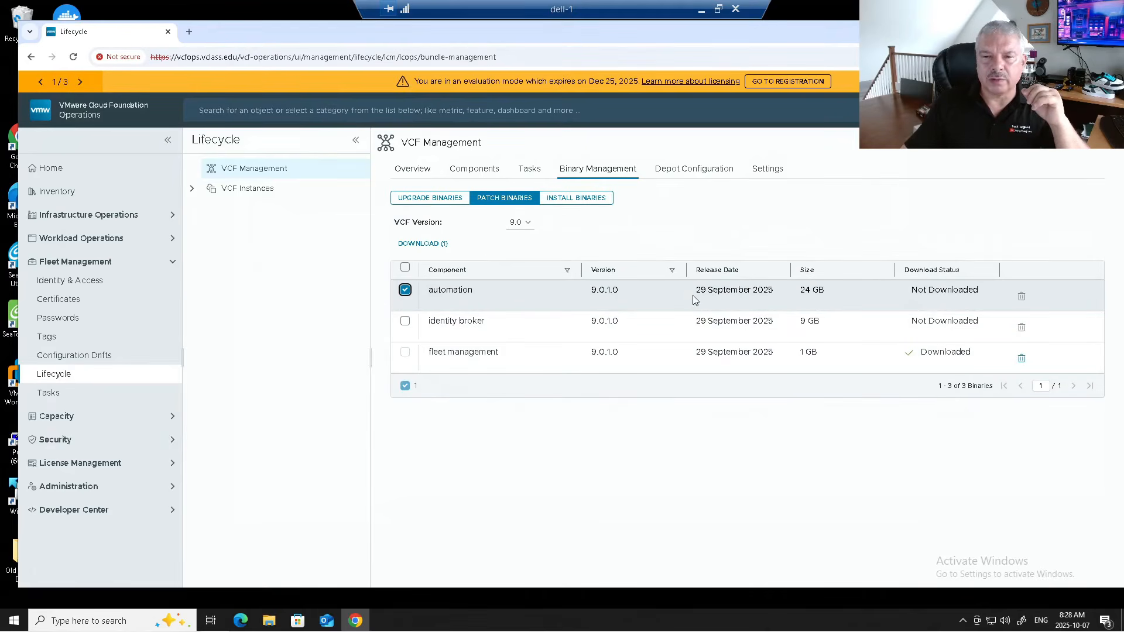
{"action": "left_click", "coordinate": [433, 245]}
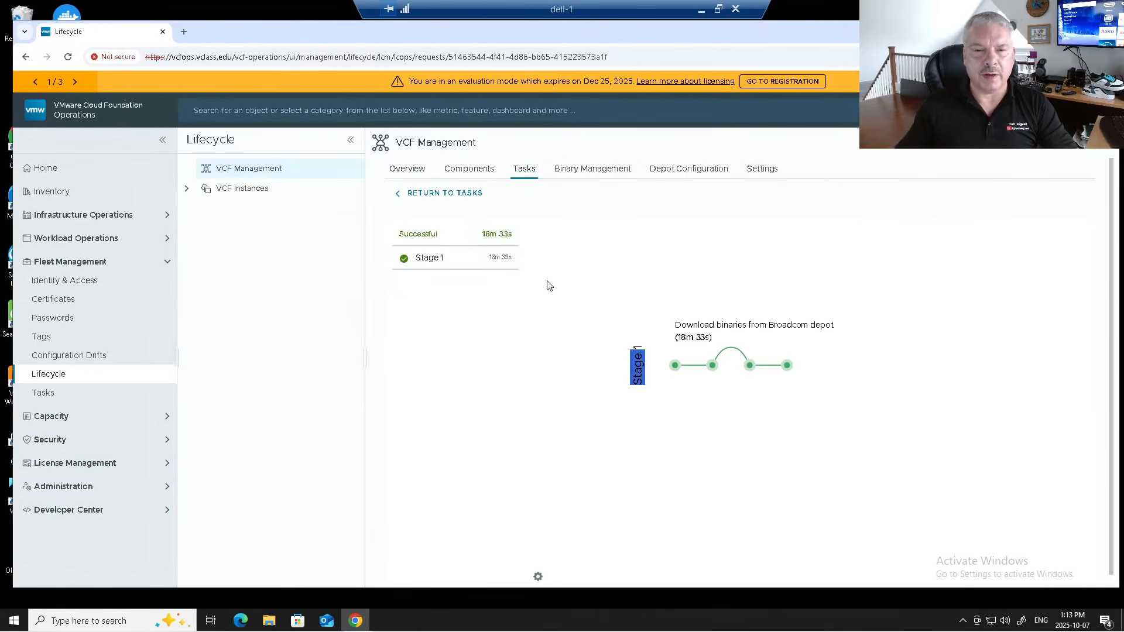
Install the 9.0.1.0 patch on the automation component, confirming that the SFTP configuration has been done
{"action": "left_click", "coordinate": [481, 174]}
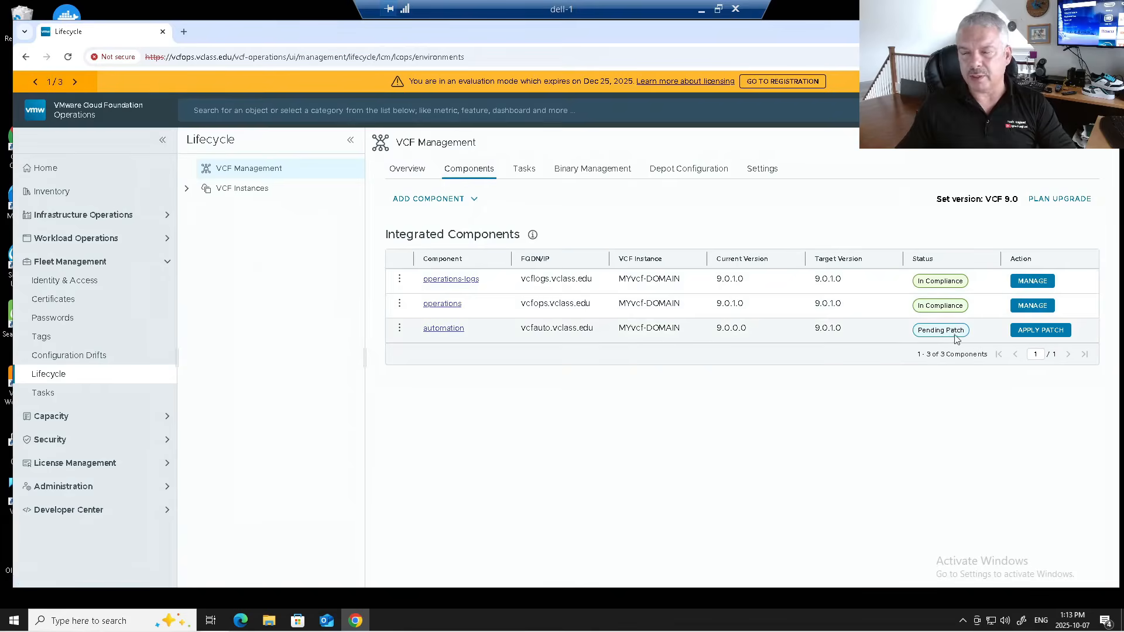
{"action": "left_click", "coordinate": [1041, 331]}
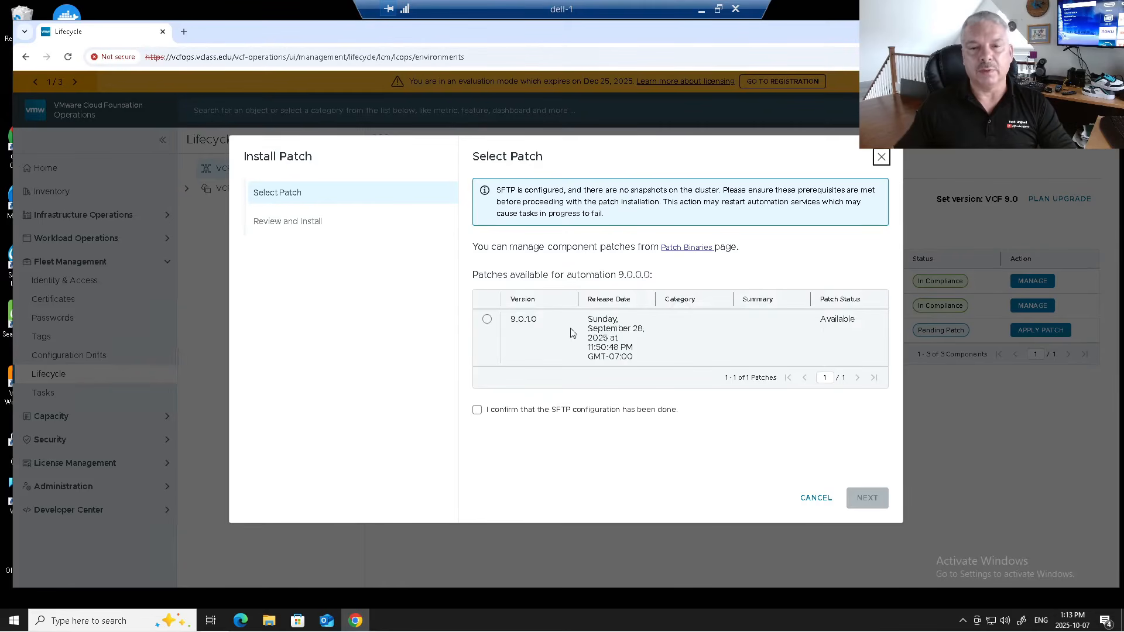
{"action": "left_click", "coordinate": [488, 320]}
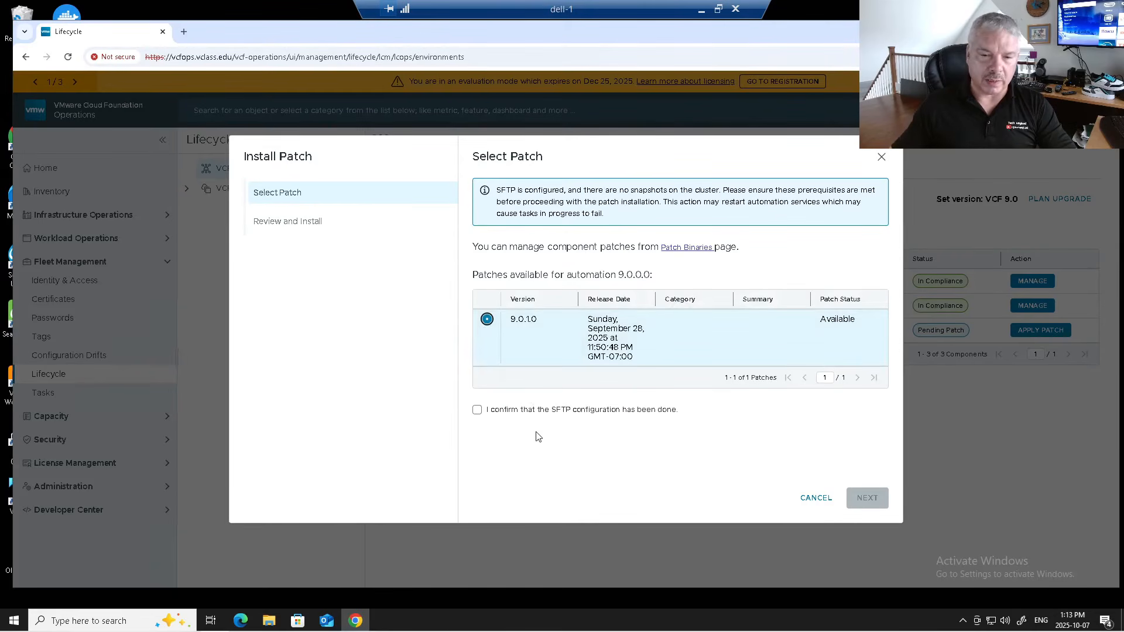
{"action": "left_click", "coordinate": [477, 411]}
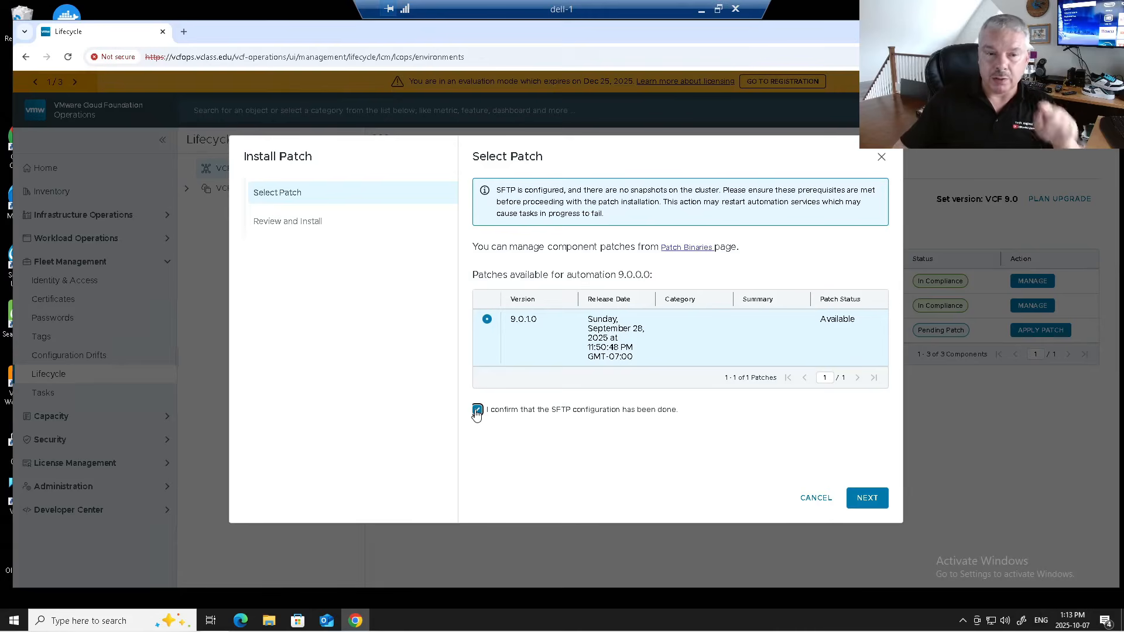
{"action": "left_click", "coordinate": [859, 505]}
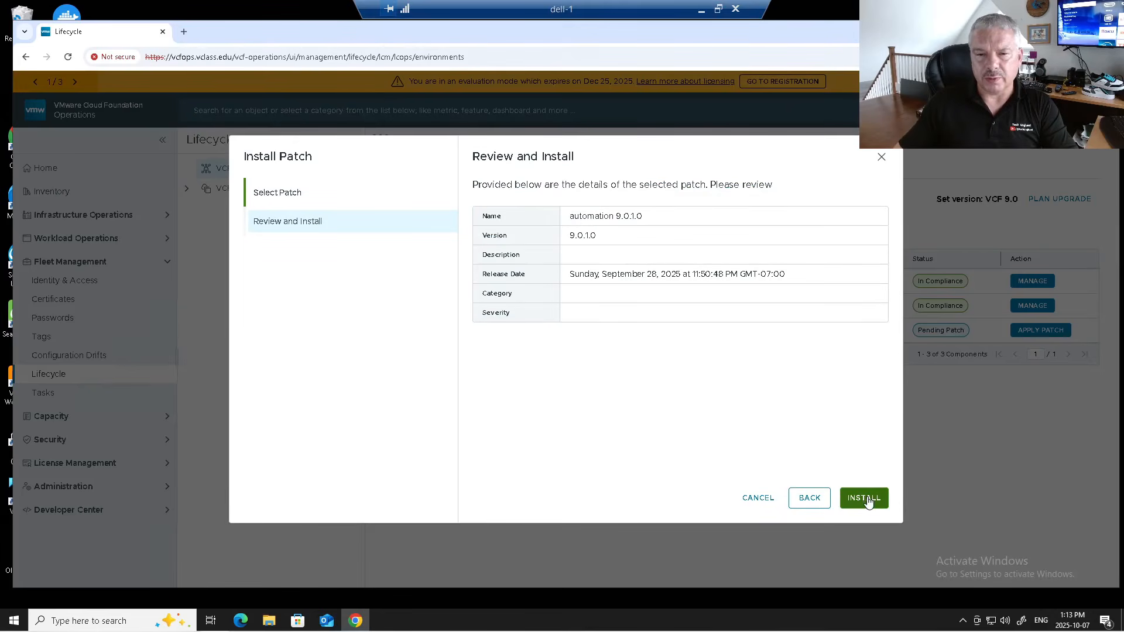
{"action": "left_click", "coordinate": [867, 500]}
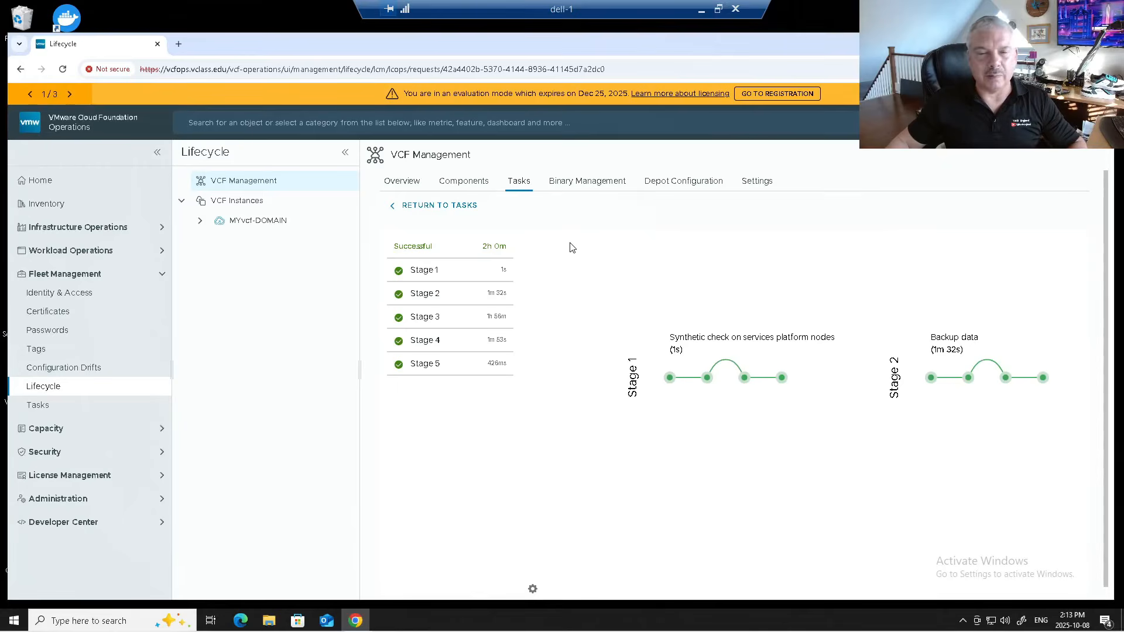
Review the VCF Management task list and the integrated components' current versions and compliance status
{"action": "left_click", "coordinate": [462, 207]}
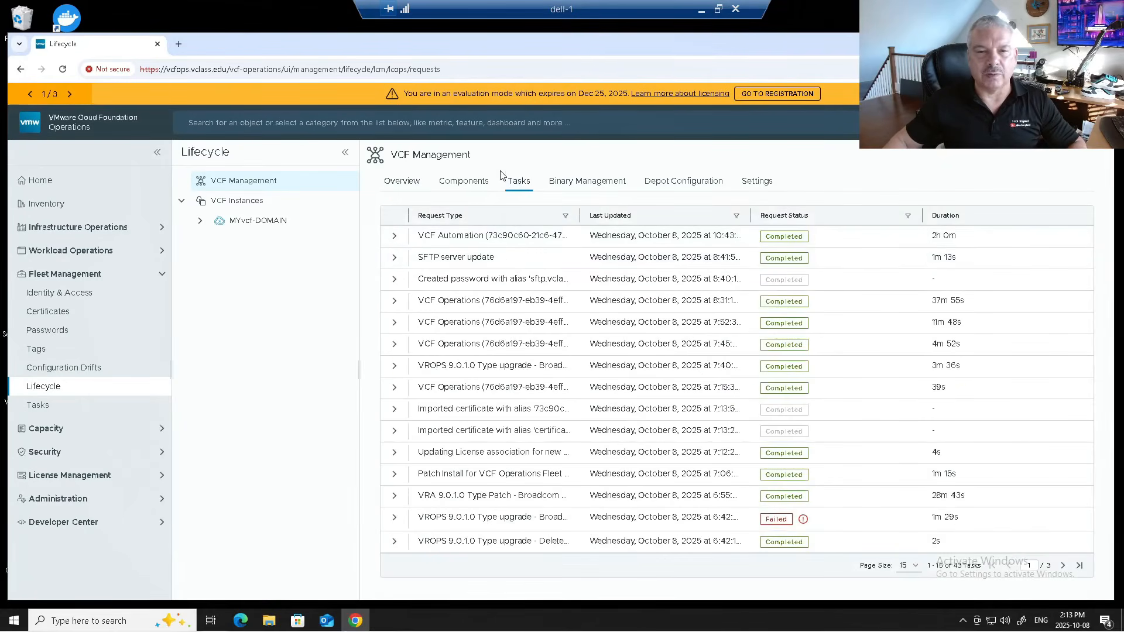
{"action": "left_click", "coordinate": [469, 182]}
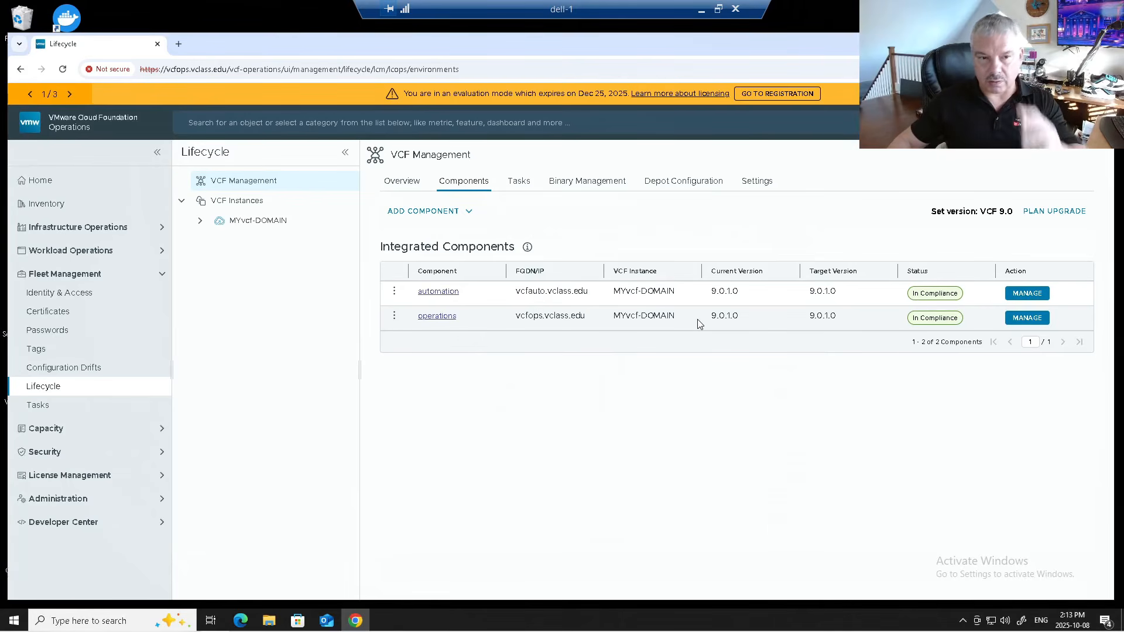
Set up the offline depot for MYvcf-DOMAIN with hostname 172.20.10.35, port 80, username vmware and the depot password
{"action": "left_click", "coordinate": [242, 221]}
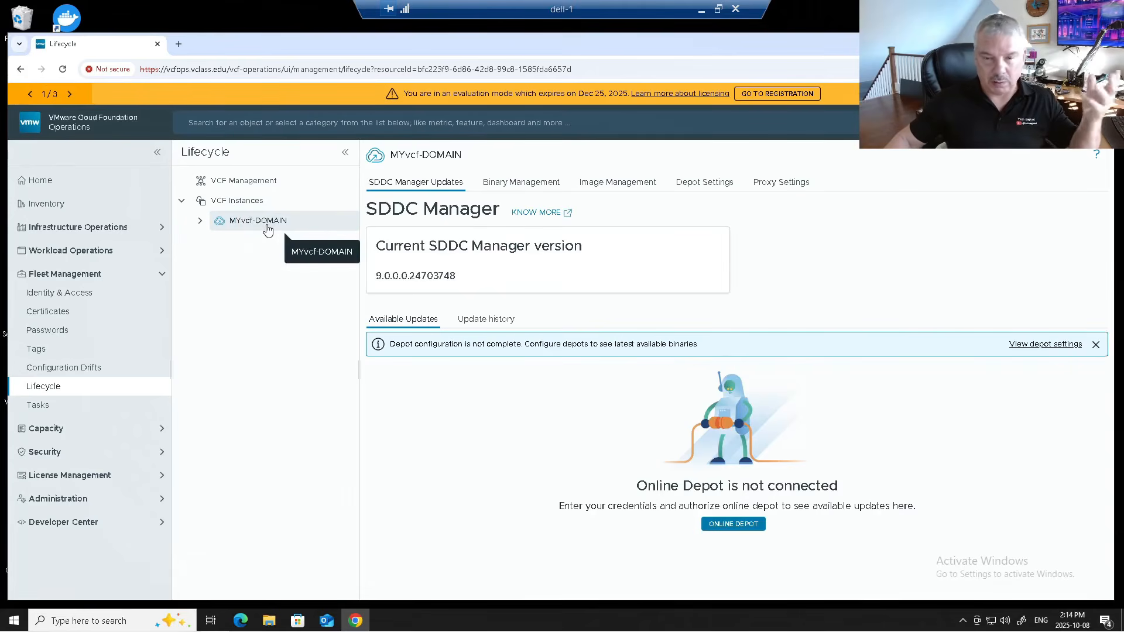
{"action": "left_click", "coordinate": [714, 182]}
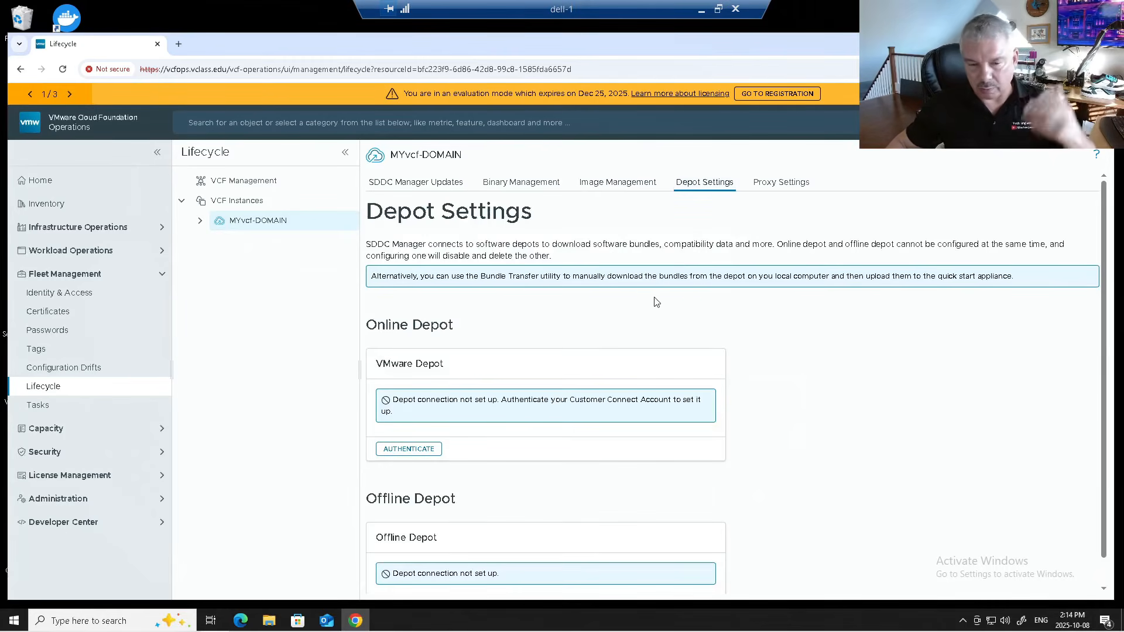
{"action": "scroll", "coordinate": [648, 306], "scroll_direction": "down", "scroll_amount": 1}
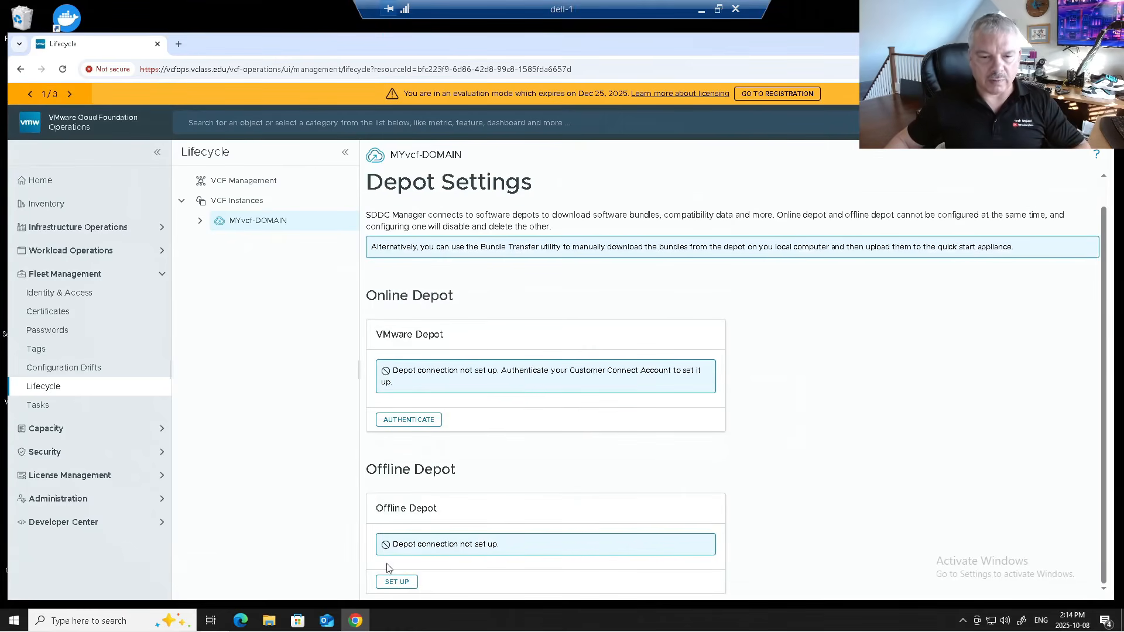
{"action": "left_click", "coordinate": [394, 582]}
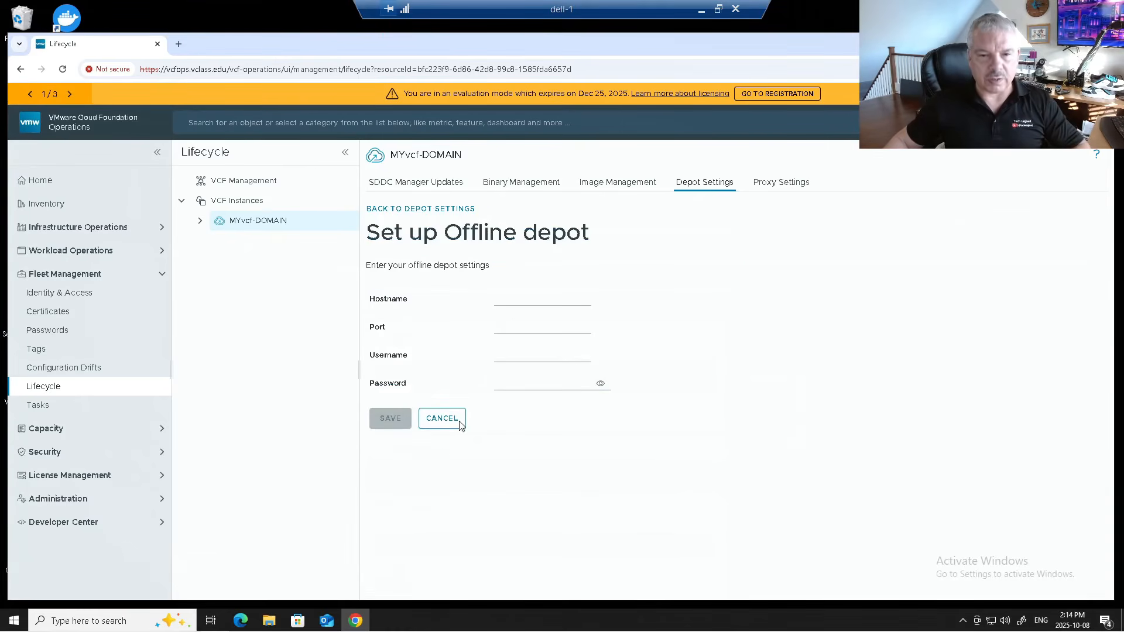
{"action": "left_click", "coordinate": [527, 303]}
{"action": "left_click", "coordinate": [545, 324]}
{"action": "left_click", "coordinate": [496, 324]}
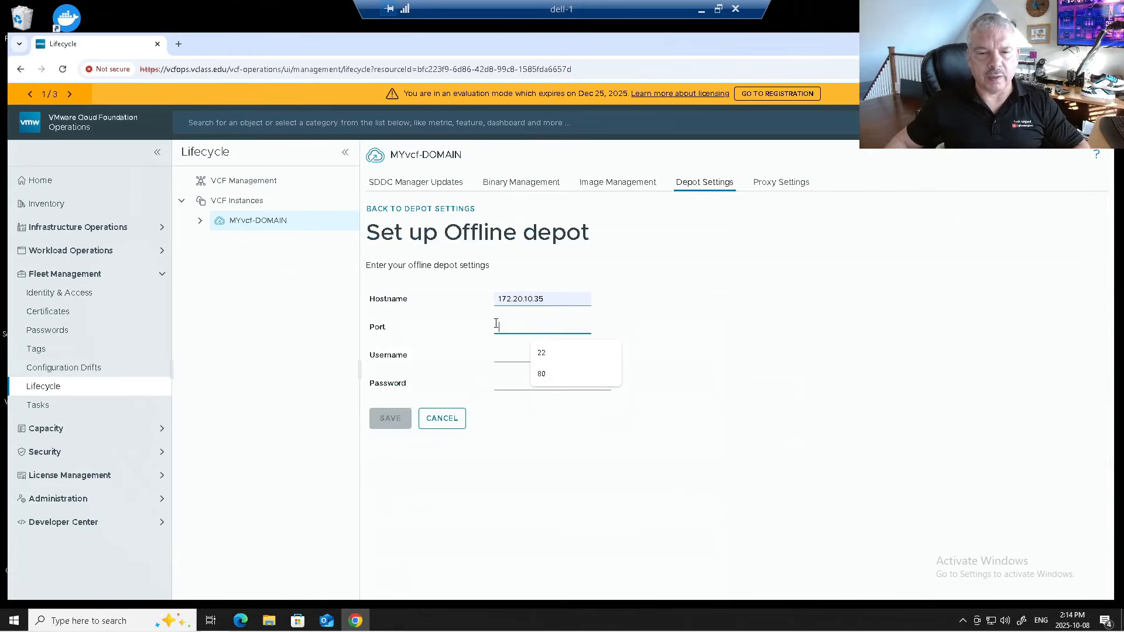
{"action": "left_click", "coordinate": [546, 381]}
{"action": "left_click", "coordinate": [510, 355]}
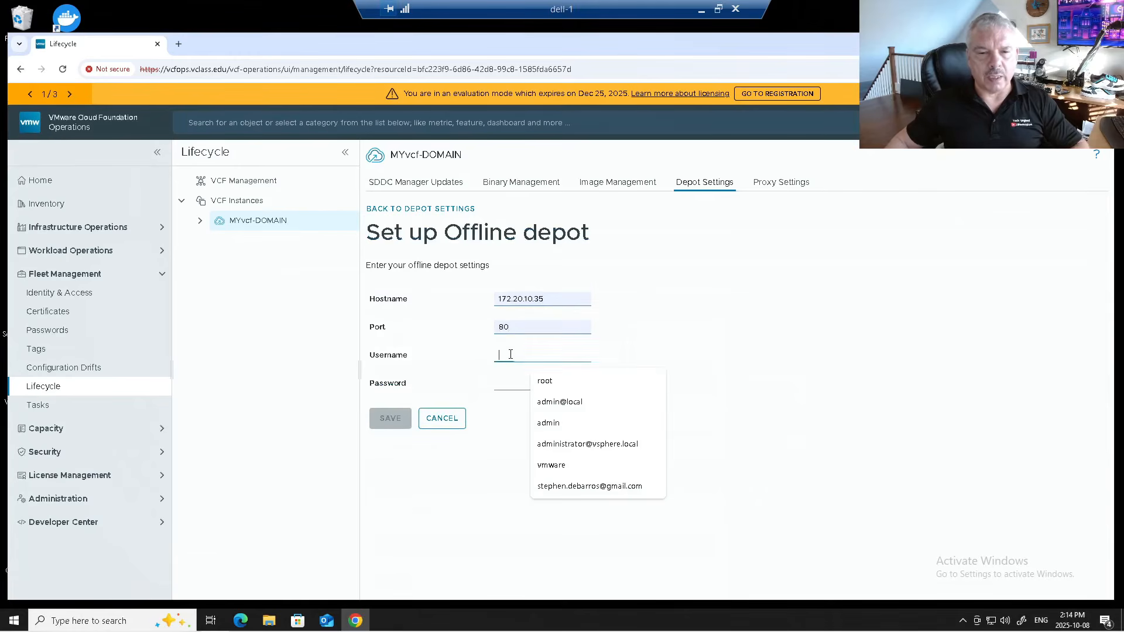
{"action": "left_click", "coordinate": [539, 466]}
{"action": "left_click", "coordinate": [500, 383]}
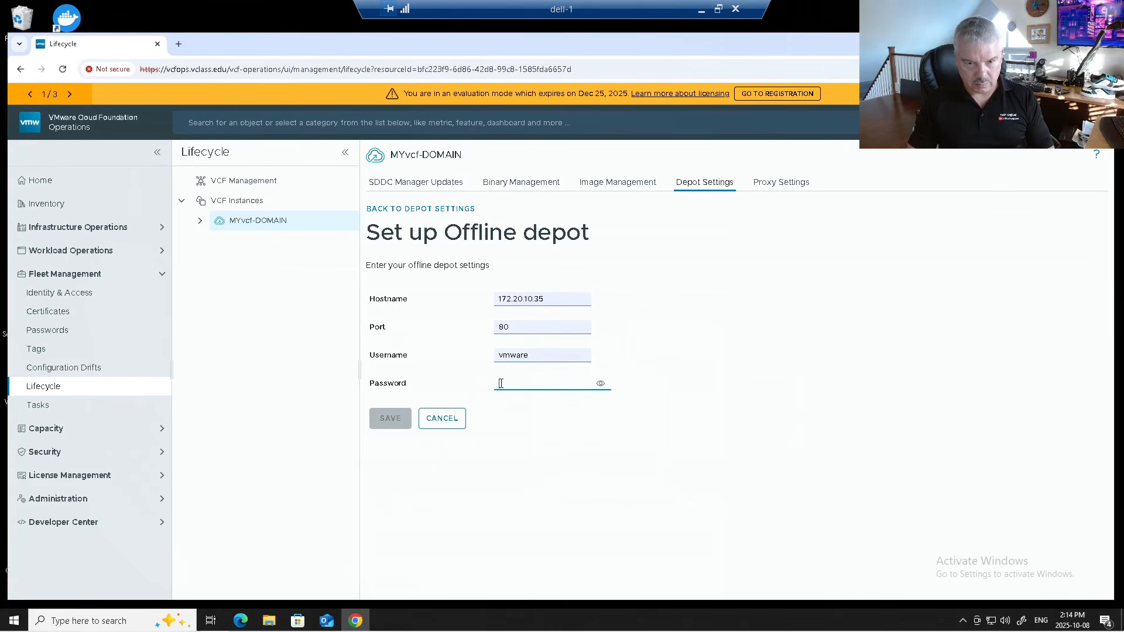
{"action": "type", "text": "V"}
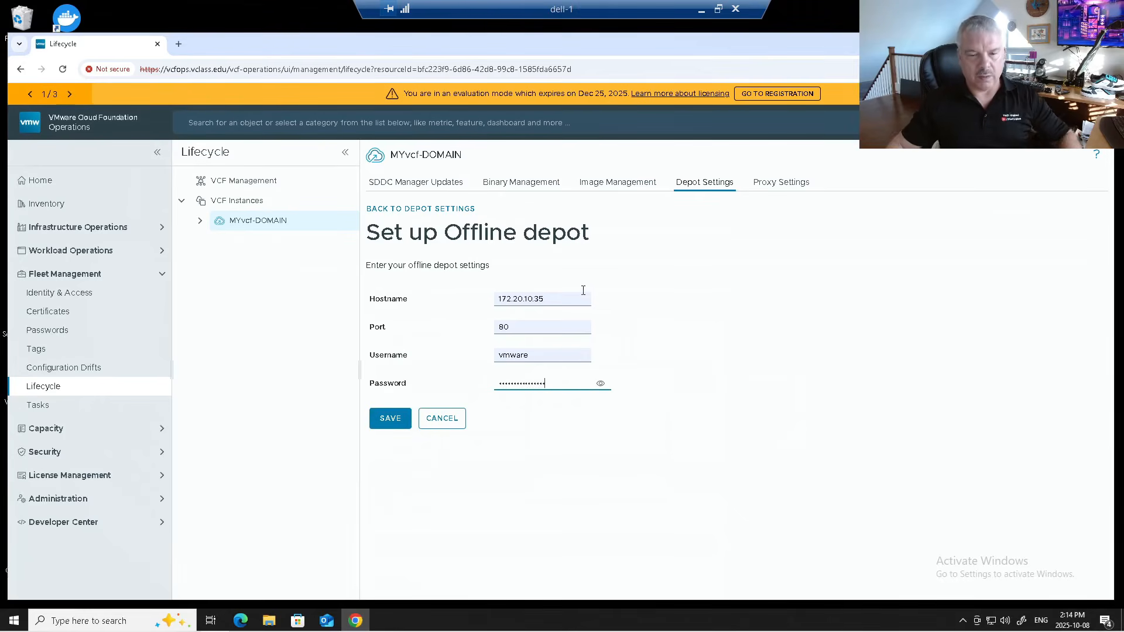
{"action": "left_click", "coordinate": [391, 418]}
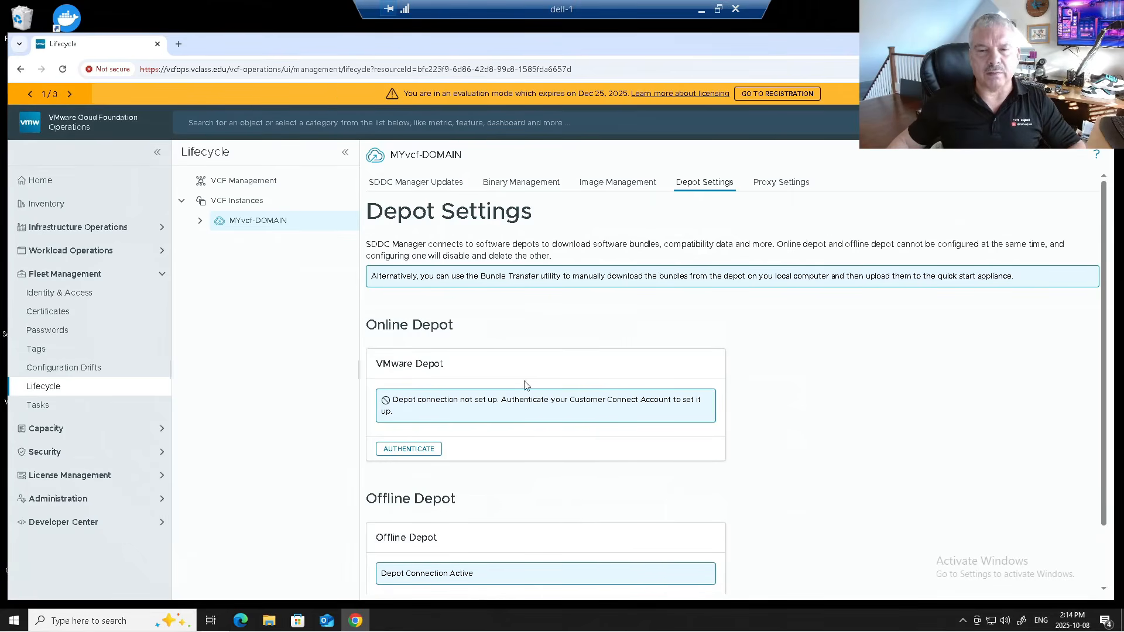
Review the upgrade, patch and install binaries offered for VCF 9.0 in MYvcf-DOMAIN
{"action": "left_click", "coordinate": [523, 182]}
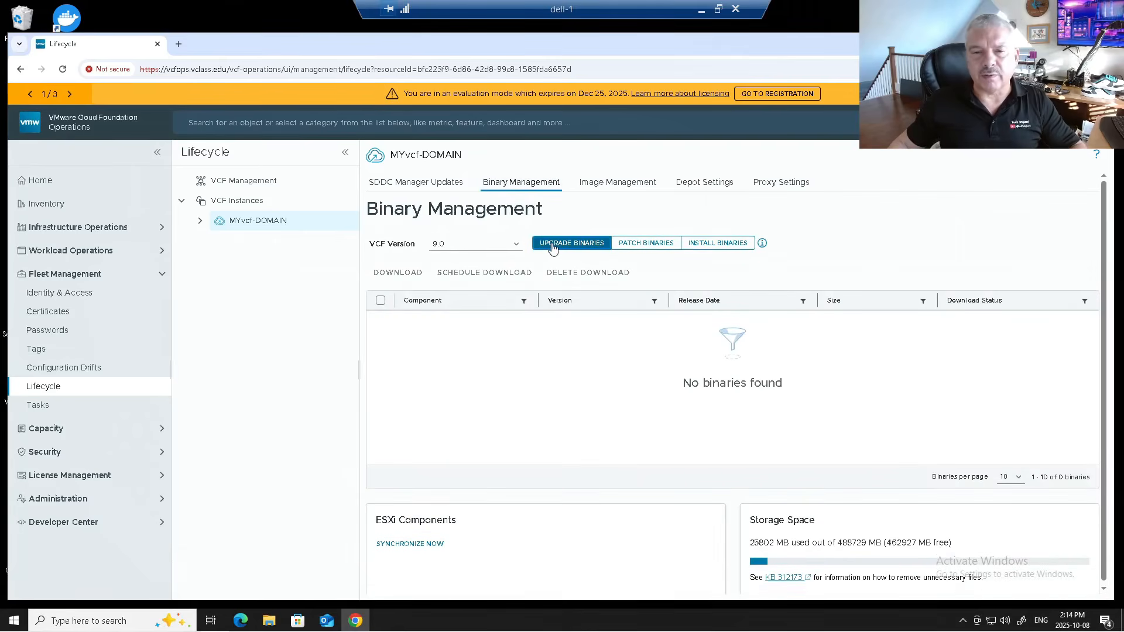
{"action": "left_click", "coordinate": [501, 249]}
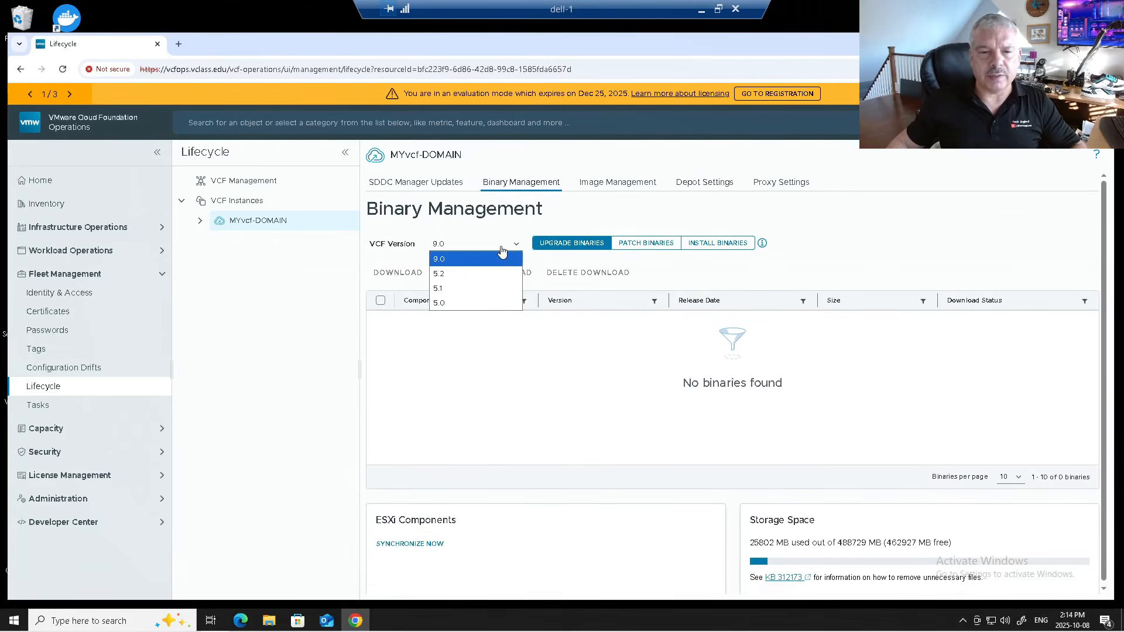
{"action": "left_click", "coordinate": [588, 271]}
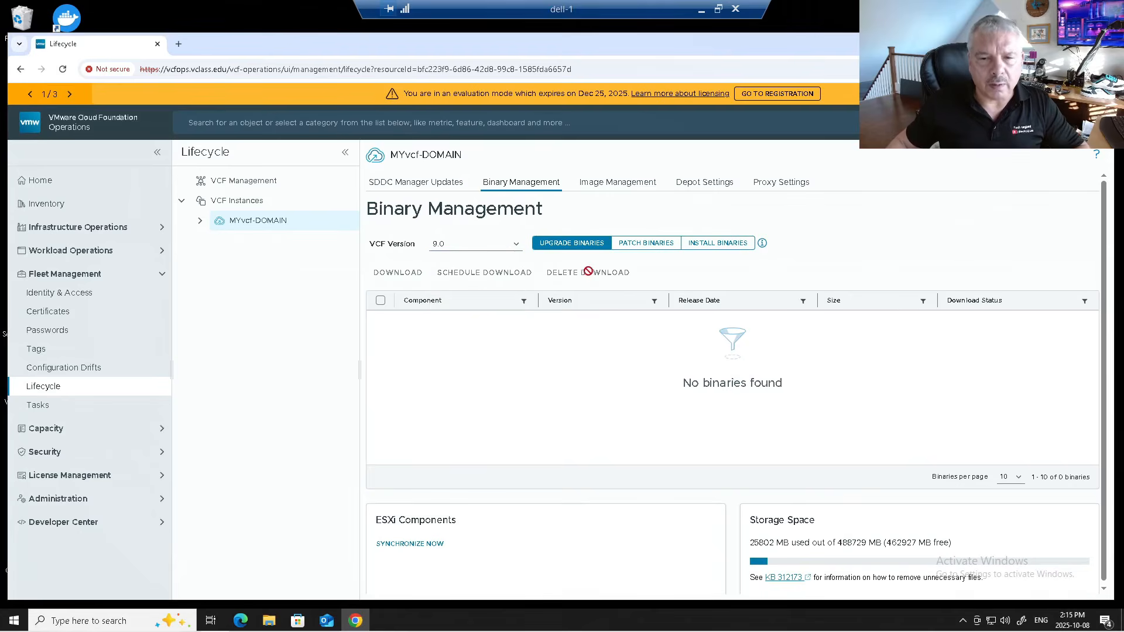
{"action": "left_click", "coordinate": [646, 245]}
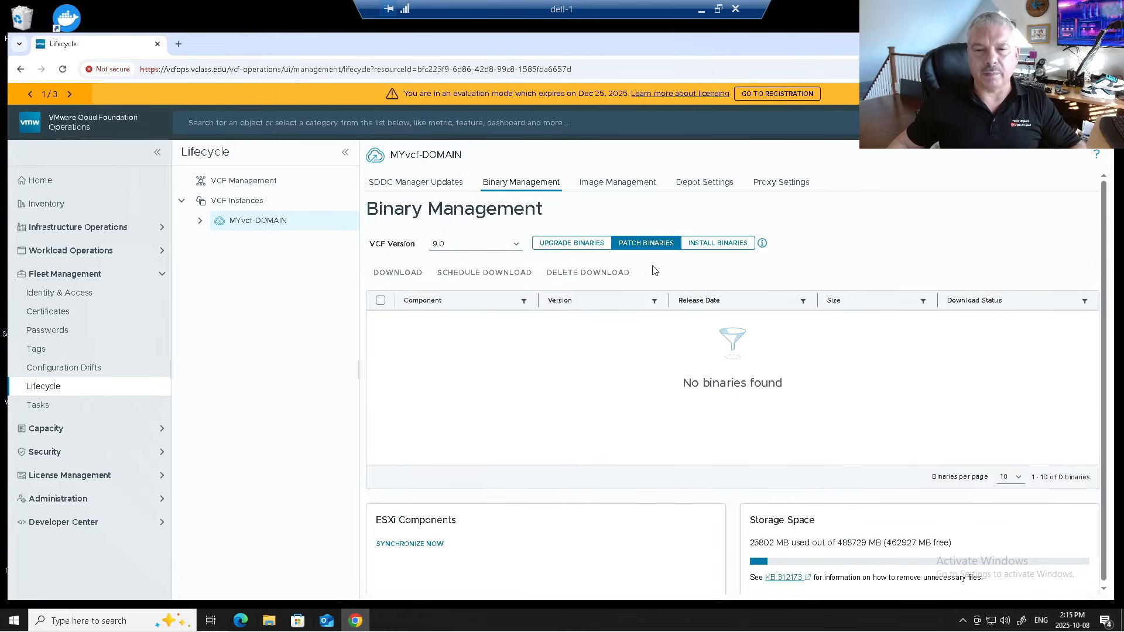
{"action": "left_click", "coordinate": [718, 249]}
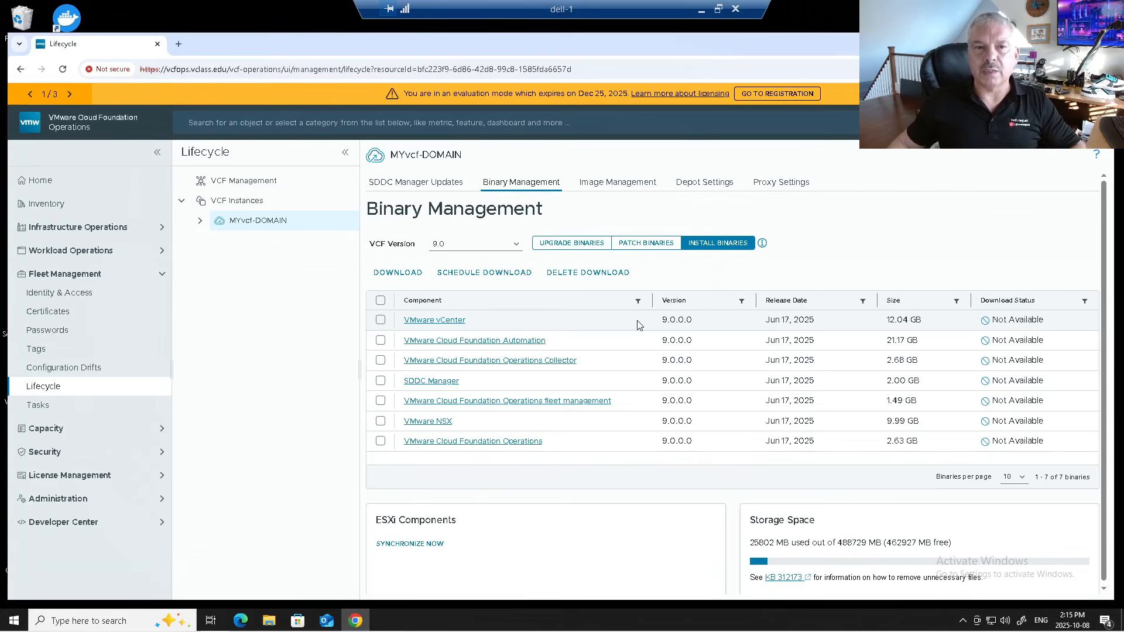
Try to download the 9.0.1.0 SDDC Manager update for MYvcf-DOMAIN
{"action": "left_click", "coordinate": [430, 189]}
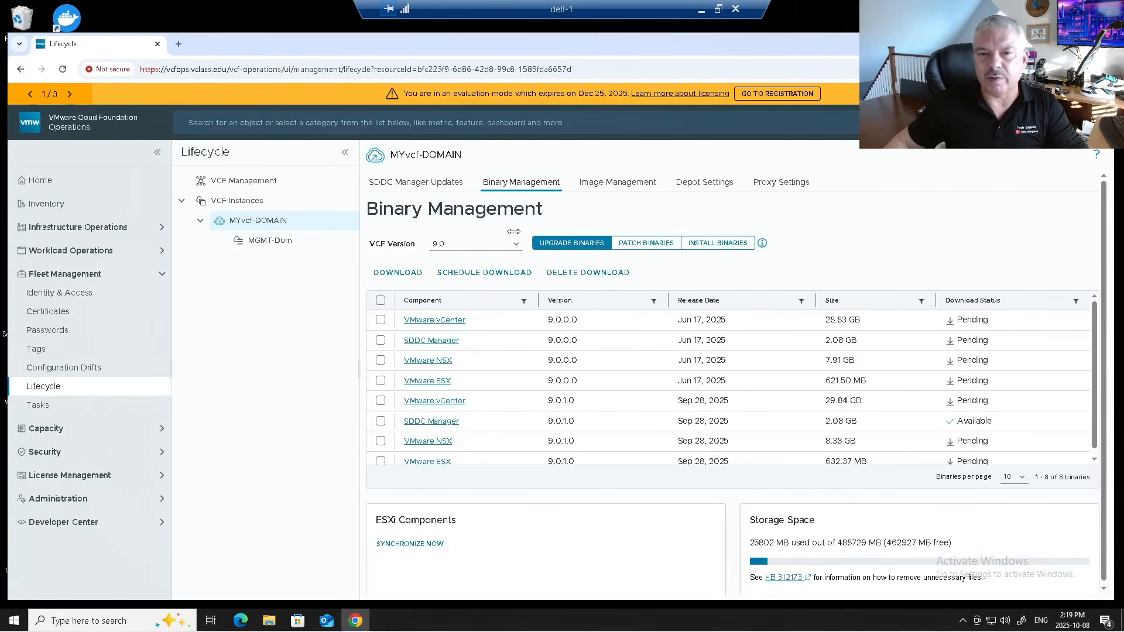
{"action": "left_click", "coordinate": [419, 182]}
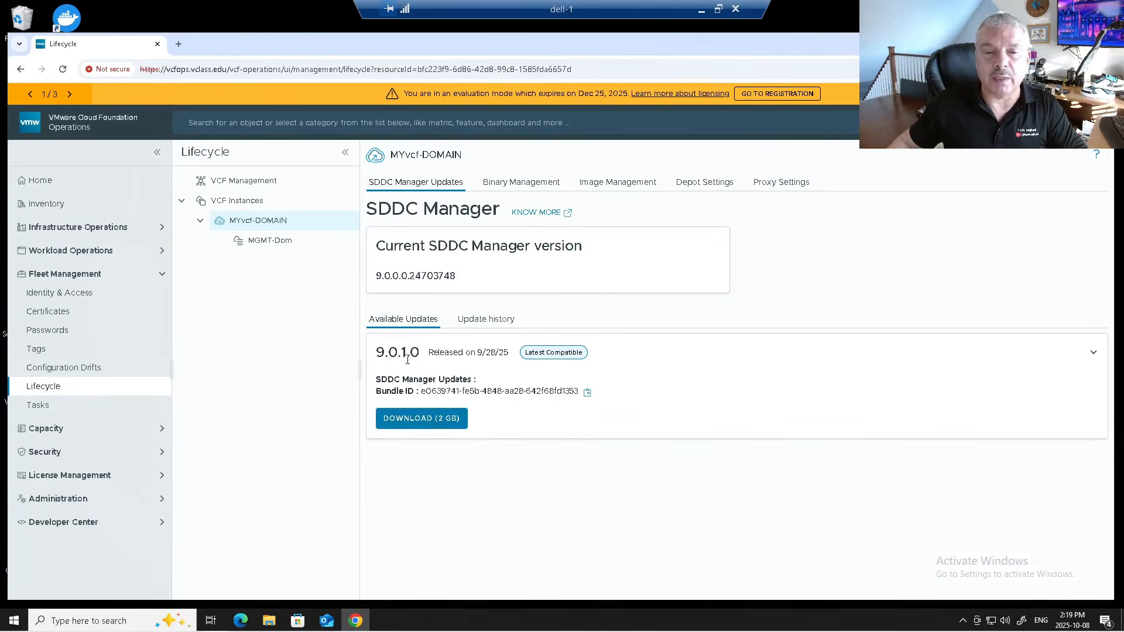
{"action": "left_click", "coordinate": [422, 429]}
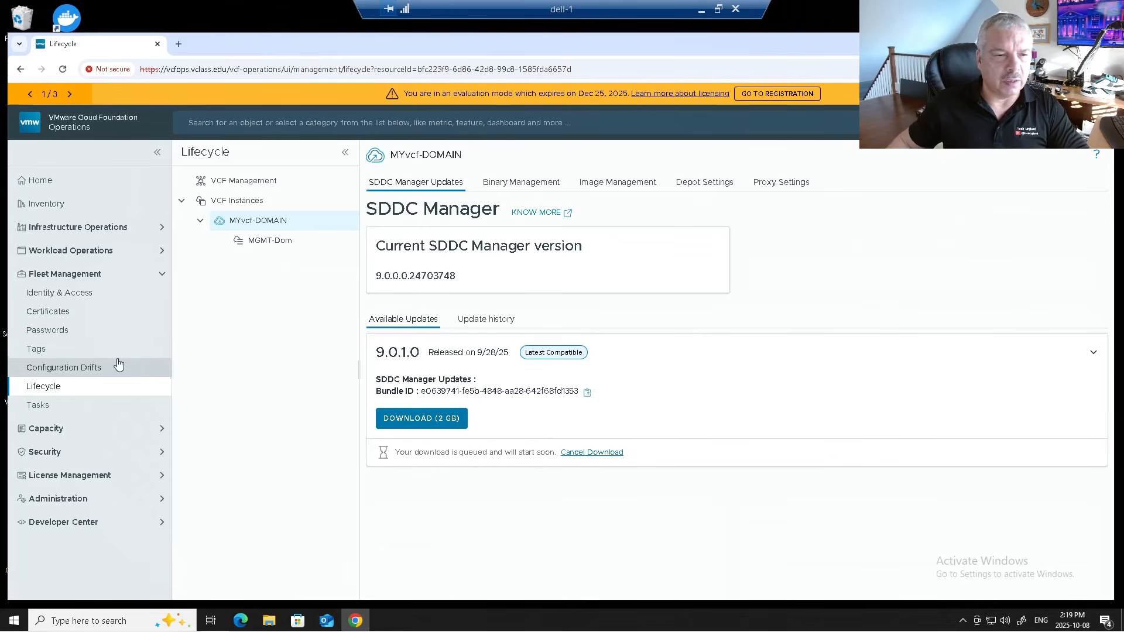
Check the SDDC Manager bundle download task and its subtasks, and the download status under MYvcf-DOMAIN's available updates
{"action": "left_click", "coordinate": [71, 408]}
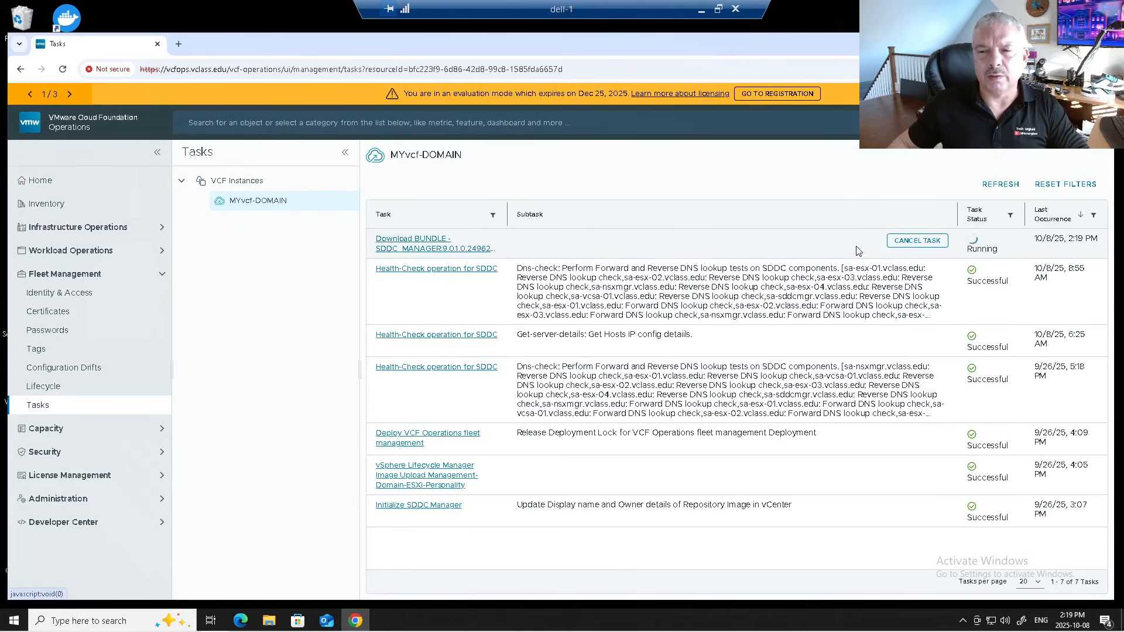
{"action": "left_click", "coordinate": [446, 251]}
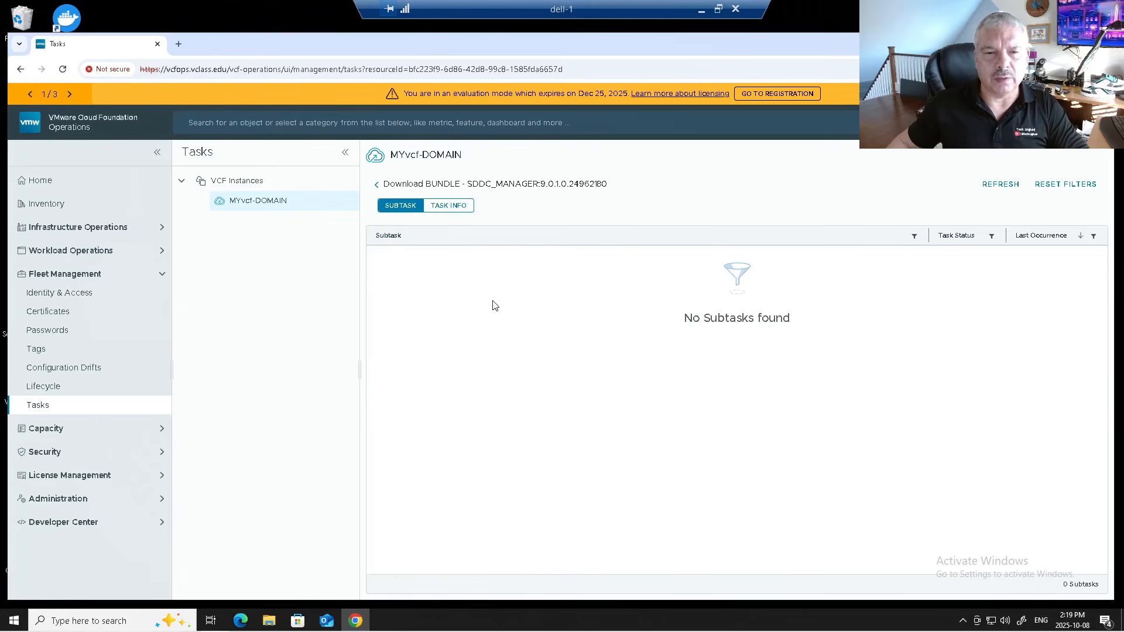
{"action": "left_click", "coordinate": [376, 185]}
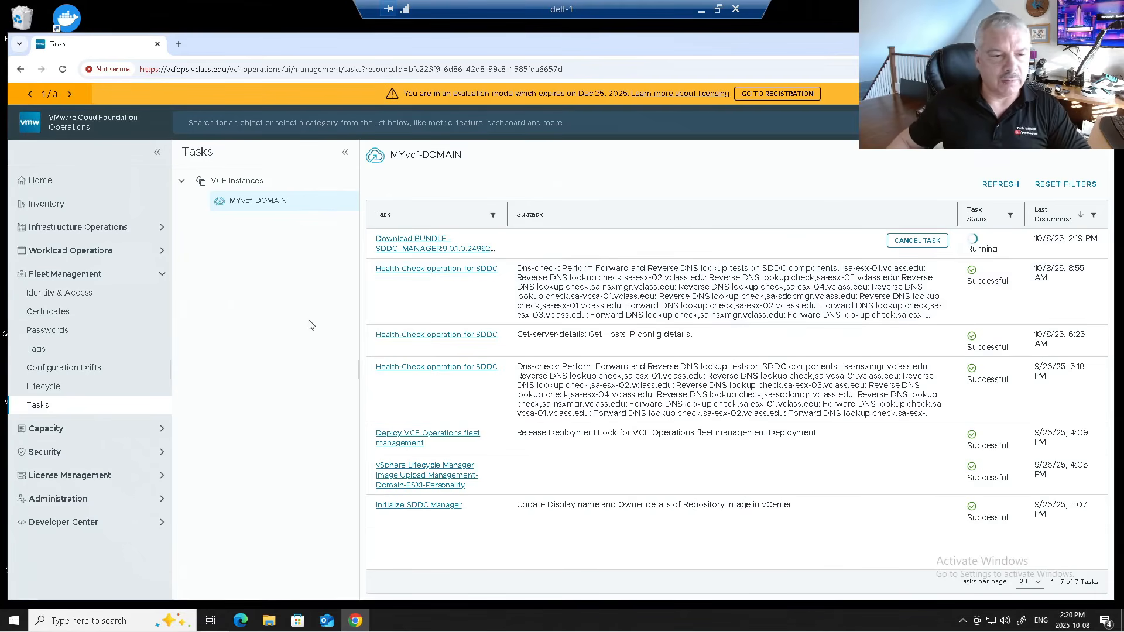
{"action": "left_click", "coordinate": [88, 387]}
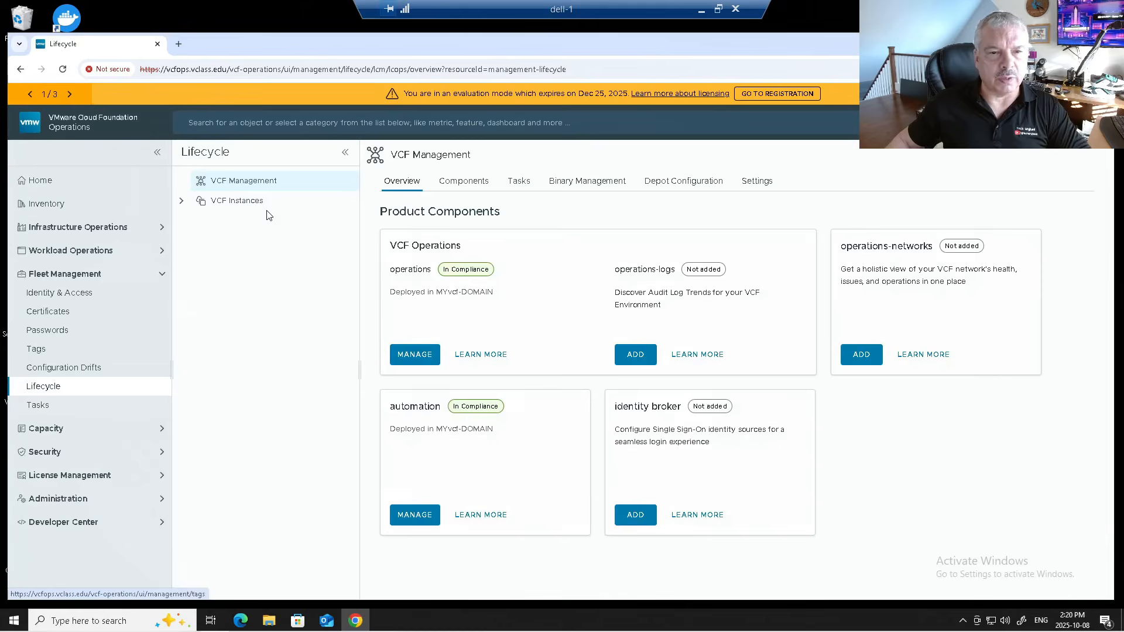
{"action": "left_click", "coordinate": [251, 200]}
{"action": "left_click", "coordinate": [249, 226]}
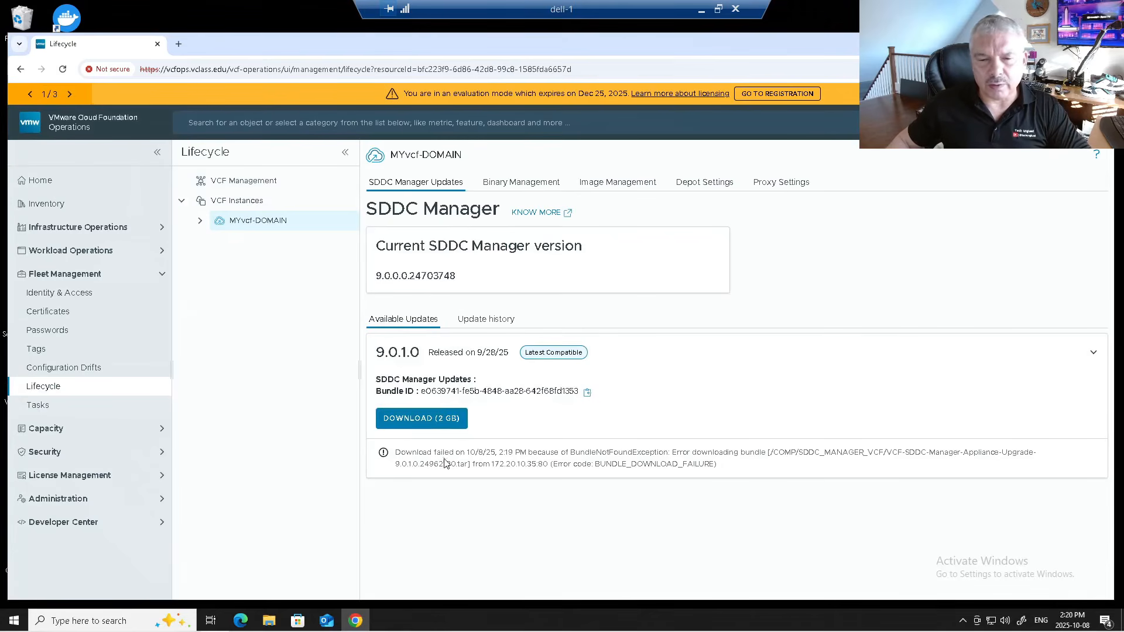
Examine the failed 9.0.1.0 SDDC Manager download's error message, including the exception and the requested bundle file name
{"action": "left_click_drag", "start_coordinate": [445, 454], "coordinate": [672, 450]}
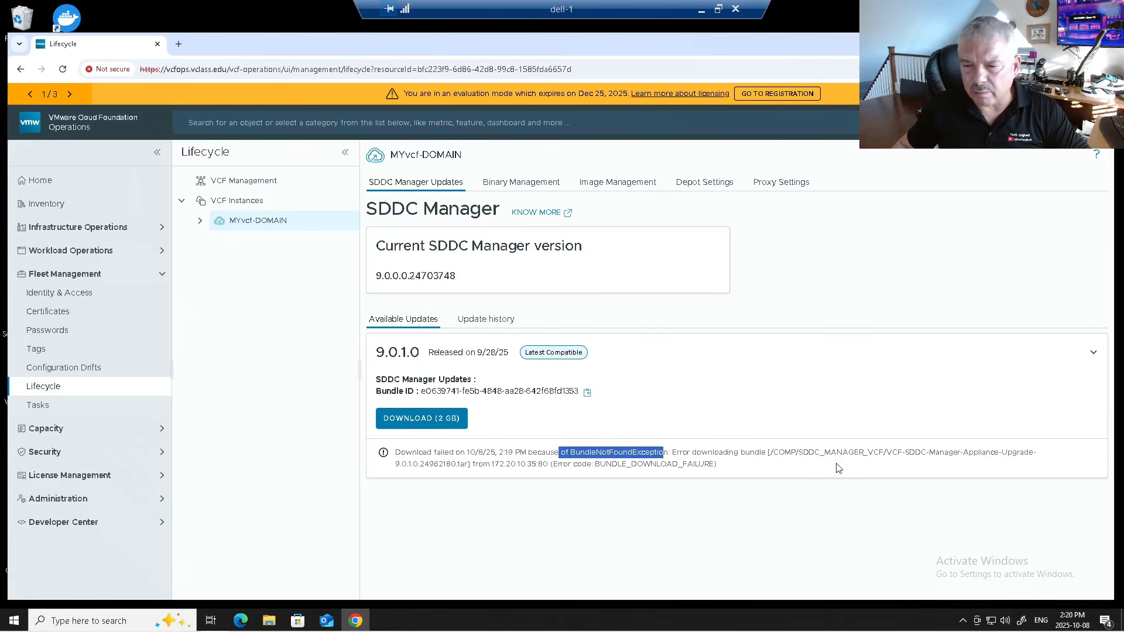
{"action": "left_click_drag", "start_coordinate": [886, 452], "coordinate": [467, 463]}
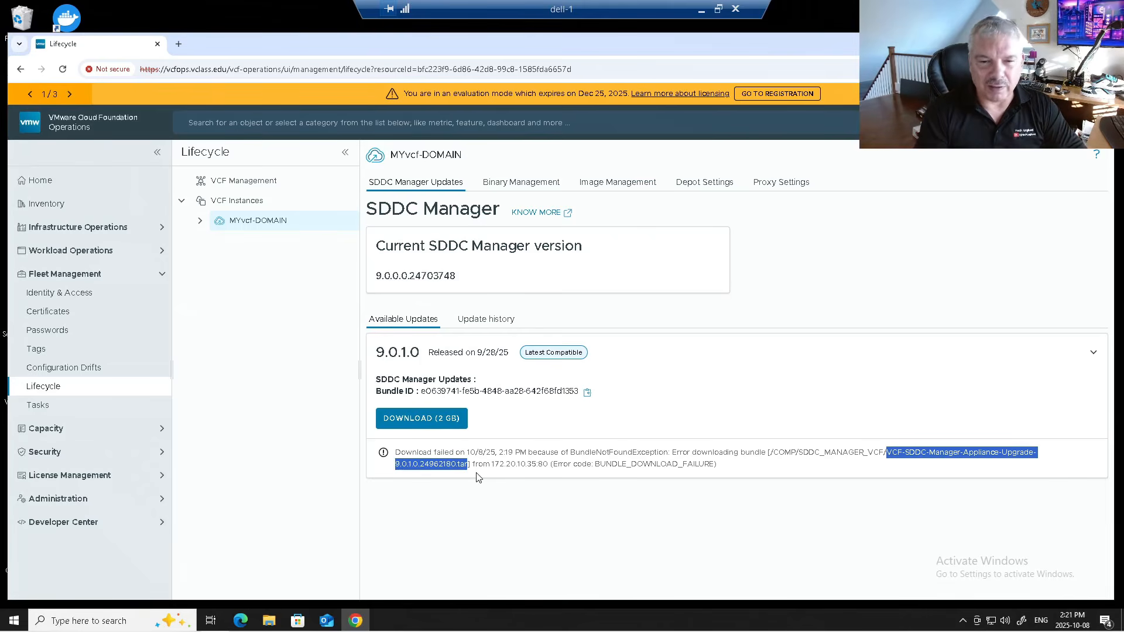
{"action": "left_click", "coordinate": [477, 477]}
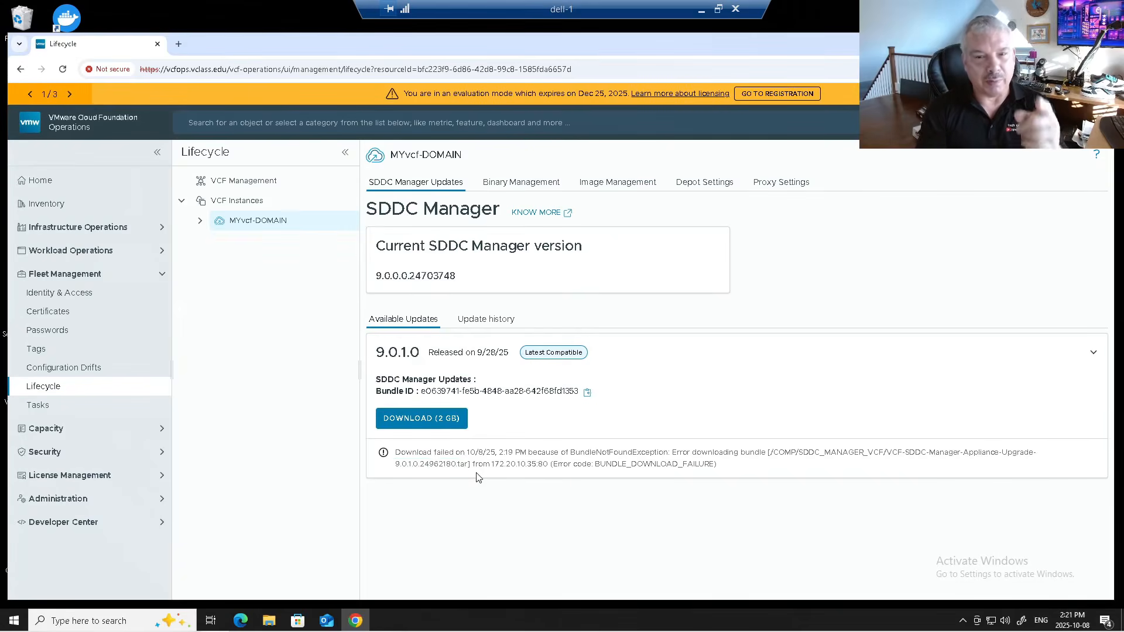
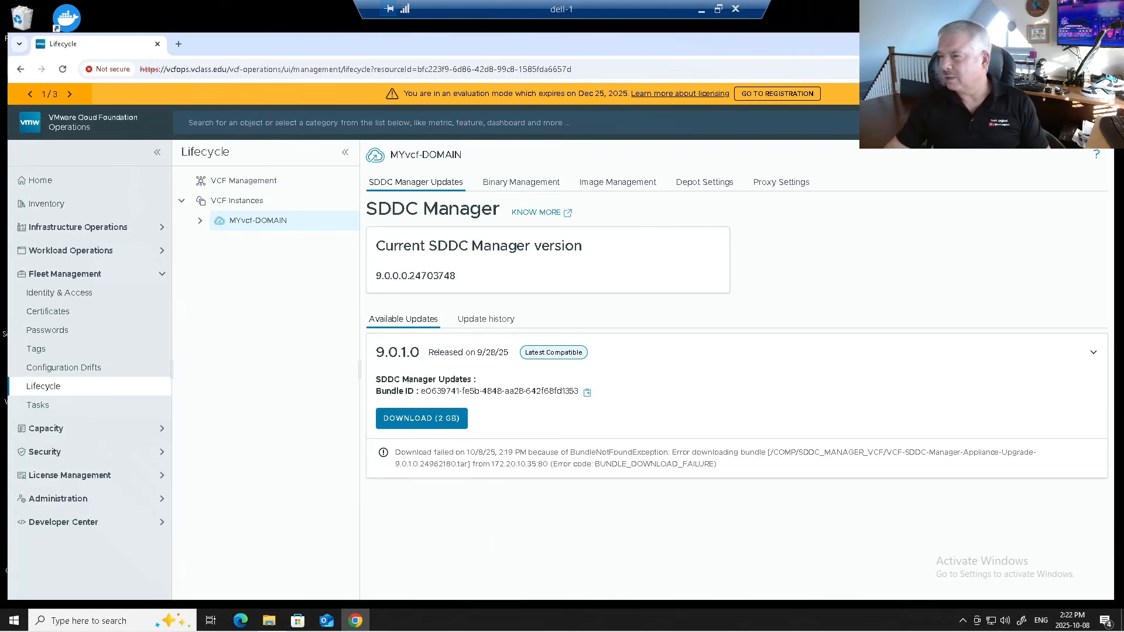
Switch to the Broadcom Support Portal and open the downloads for VMware Cloud Foundation 9, release 9.0.1.0
{"action": "left_click_drag", "start_coordinate": [404, 631], "coordinate": [286, 2]}
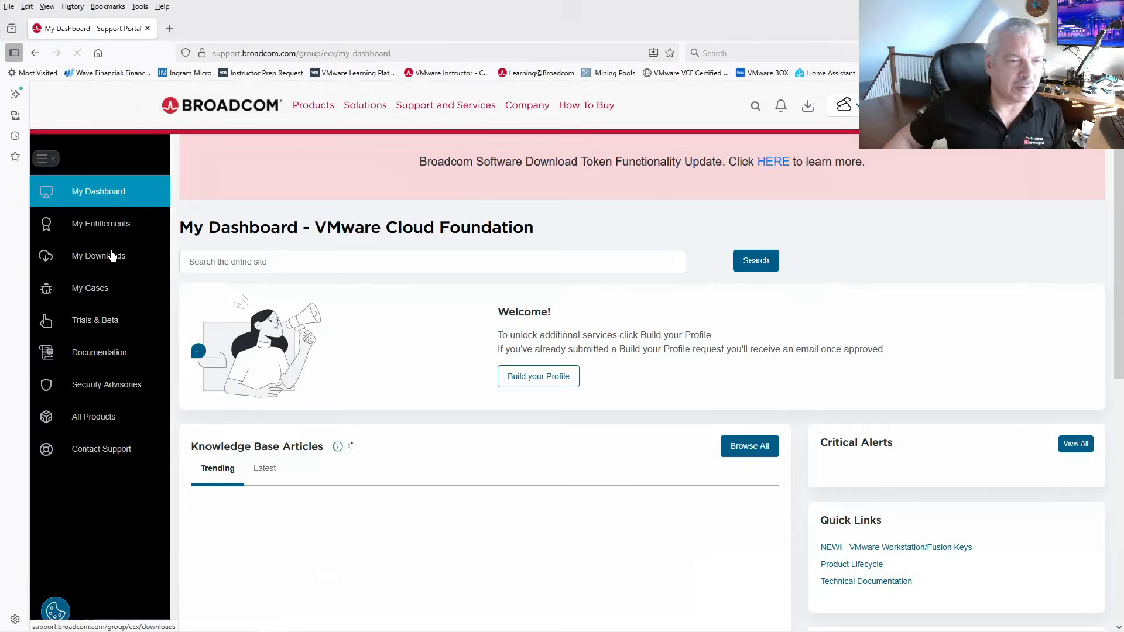
{"action": "left_click", "coordinate": [116, 264]}
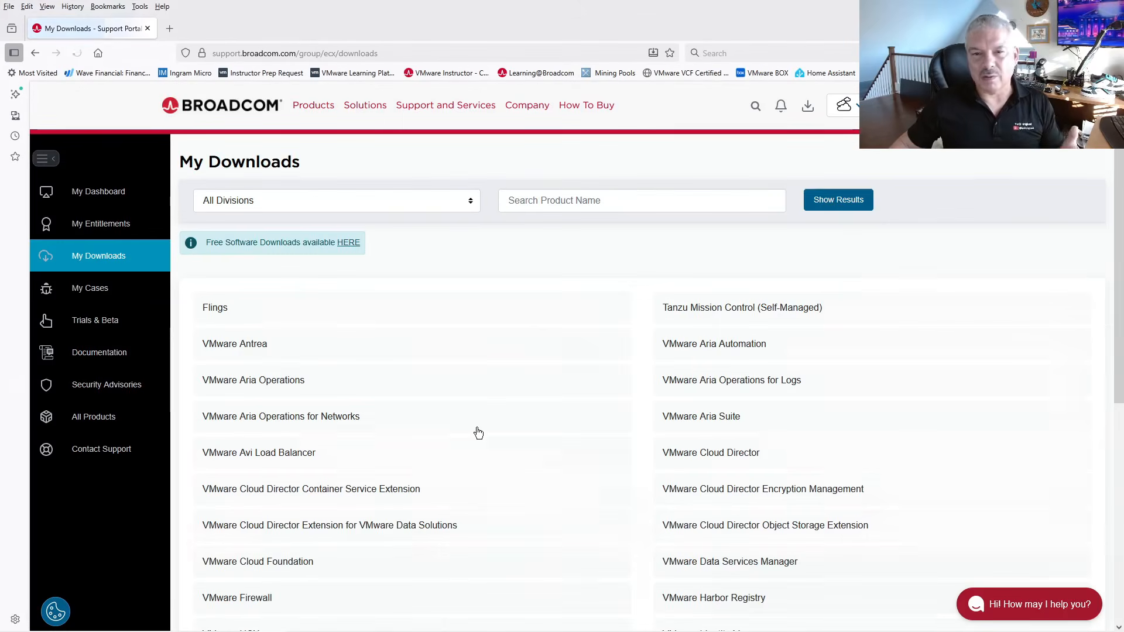
{"action": "scroll", "coordinate": [484, 431], "scroll_direction": "down", "scroll_amount": 3}
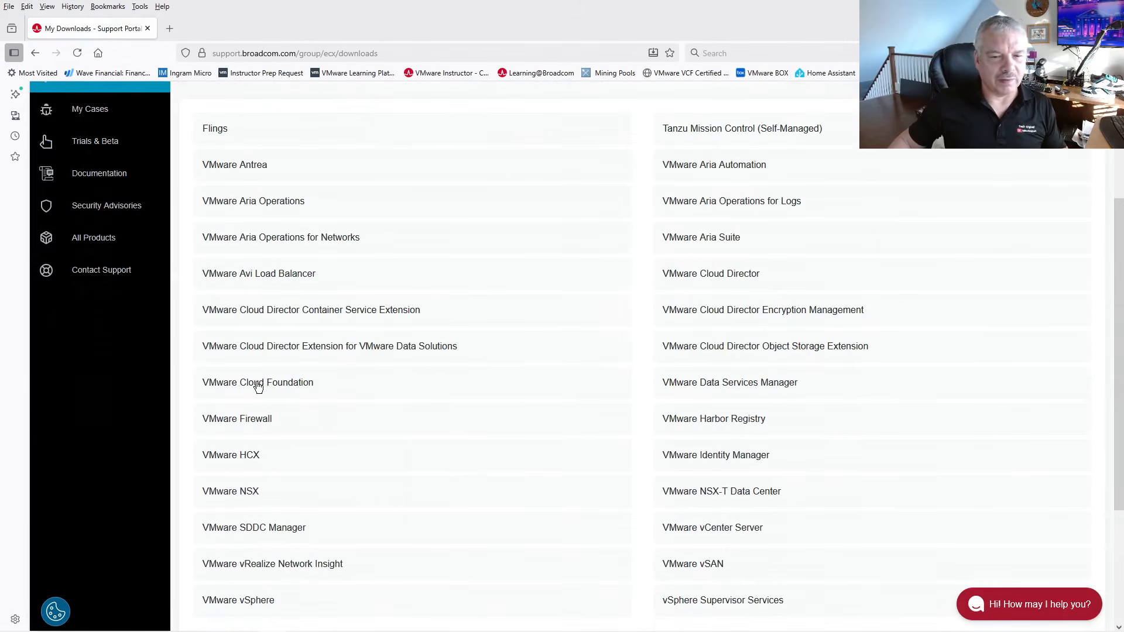
{"action": "left_click", "coordinate": [257, 384]}
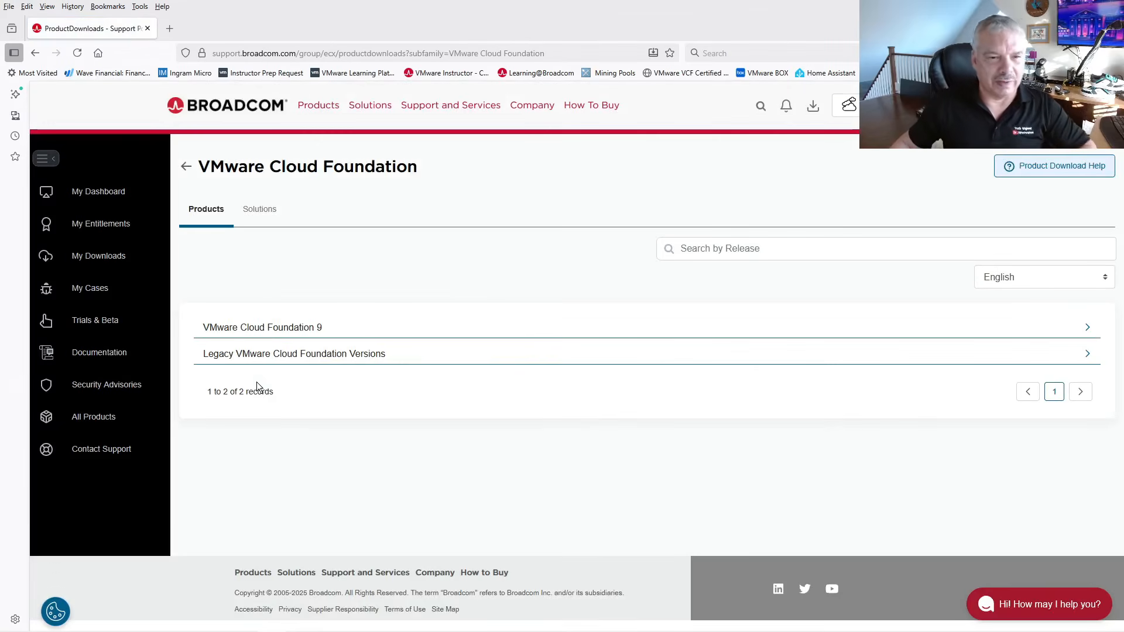
{"action": "left_click", "coordinate": [1079, 329]}
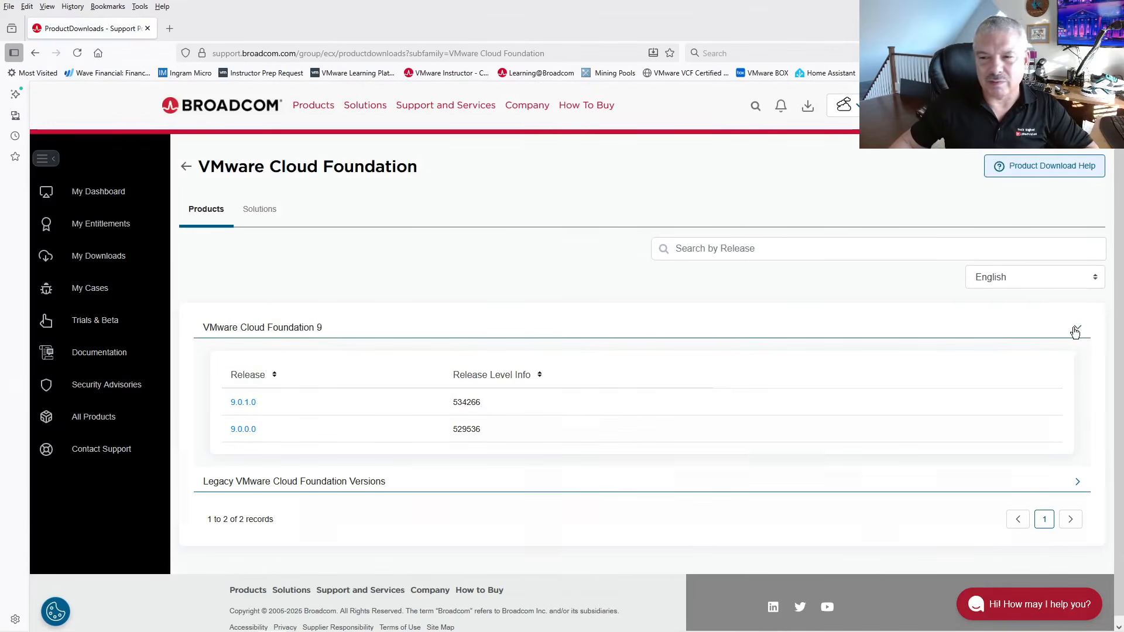
{"action": "left_click", "coordinate": [243, 403]}
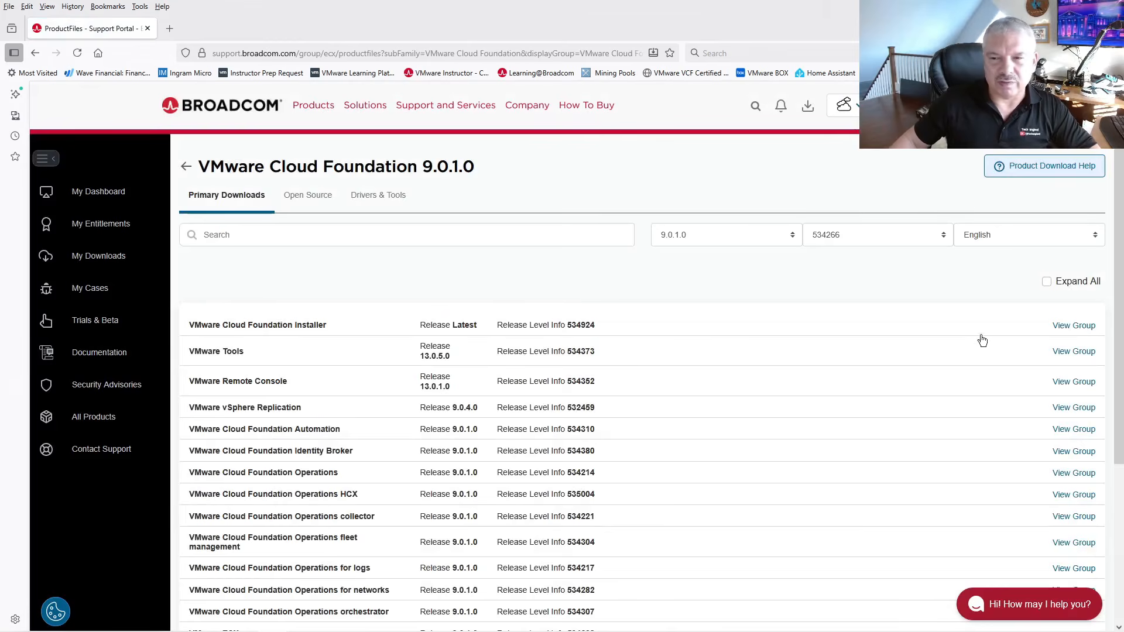
Check the SDDC Manager Appliance file in the VMware Cloud Foundation Installer group and close the support portal page
{"action": "left_click", "coordinate": [1062, 328]}
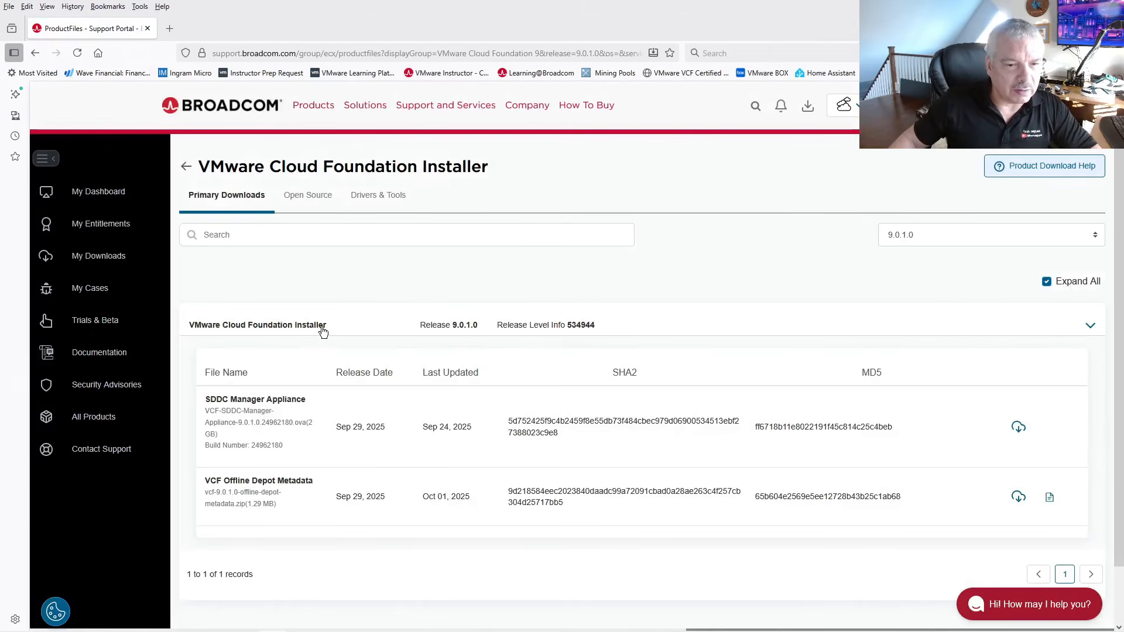
{"action": "left_click_drag", "start_coordinate": [206, 411], "coordinate": [282, 436]}
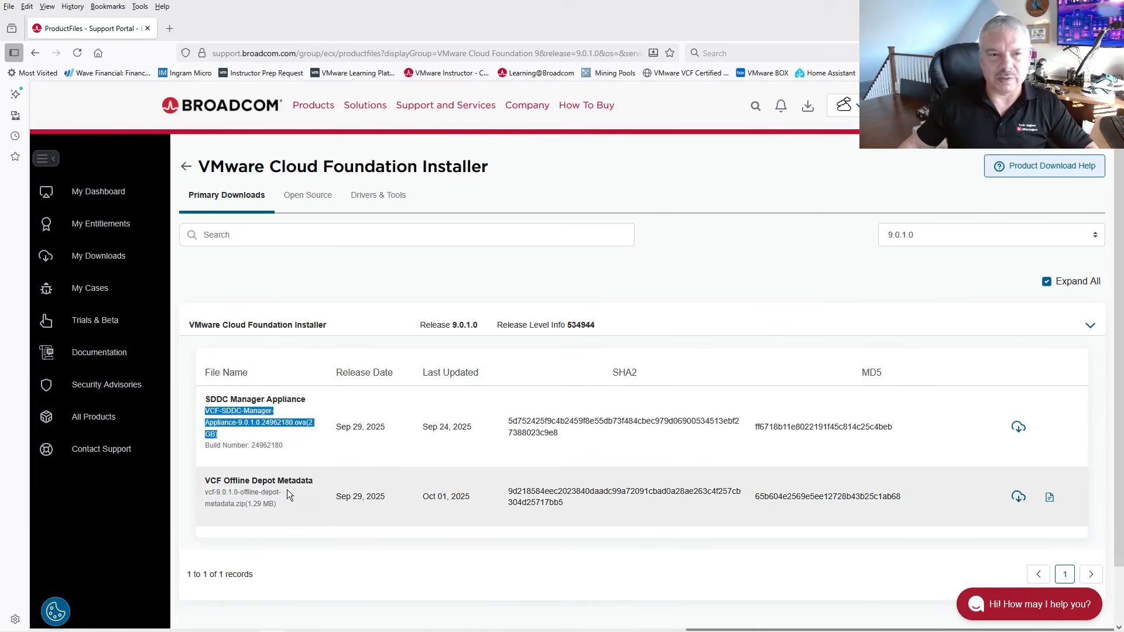
{"action": "left_click", "coordinate": [186, 166]}
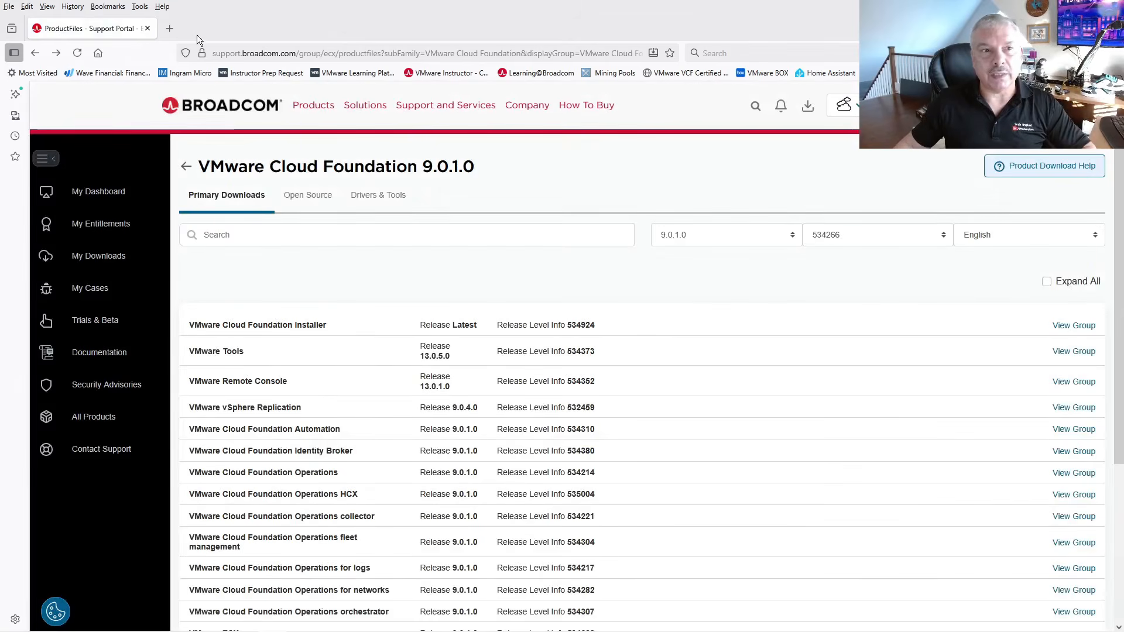
{"action": "left_click", "coordinate": [148, 28]}
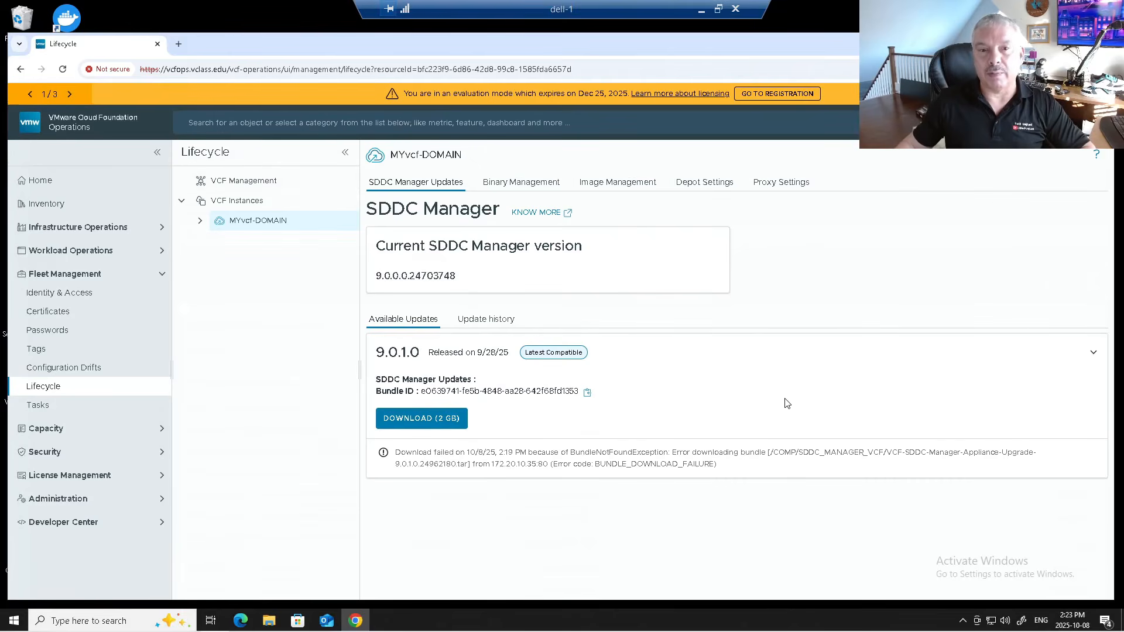